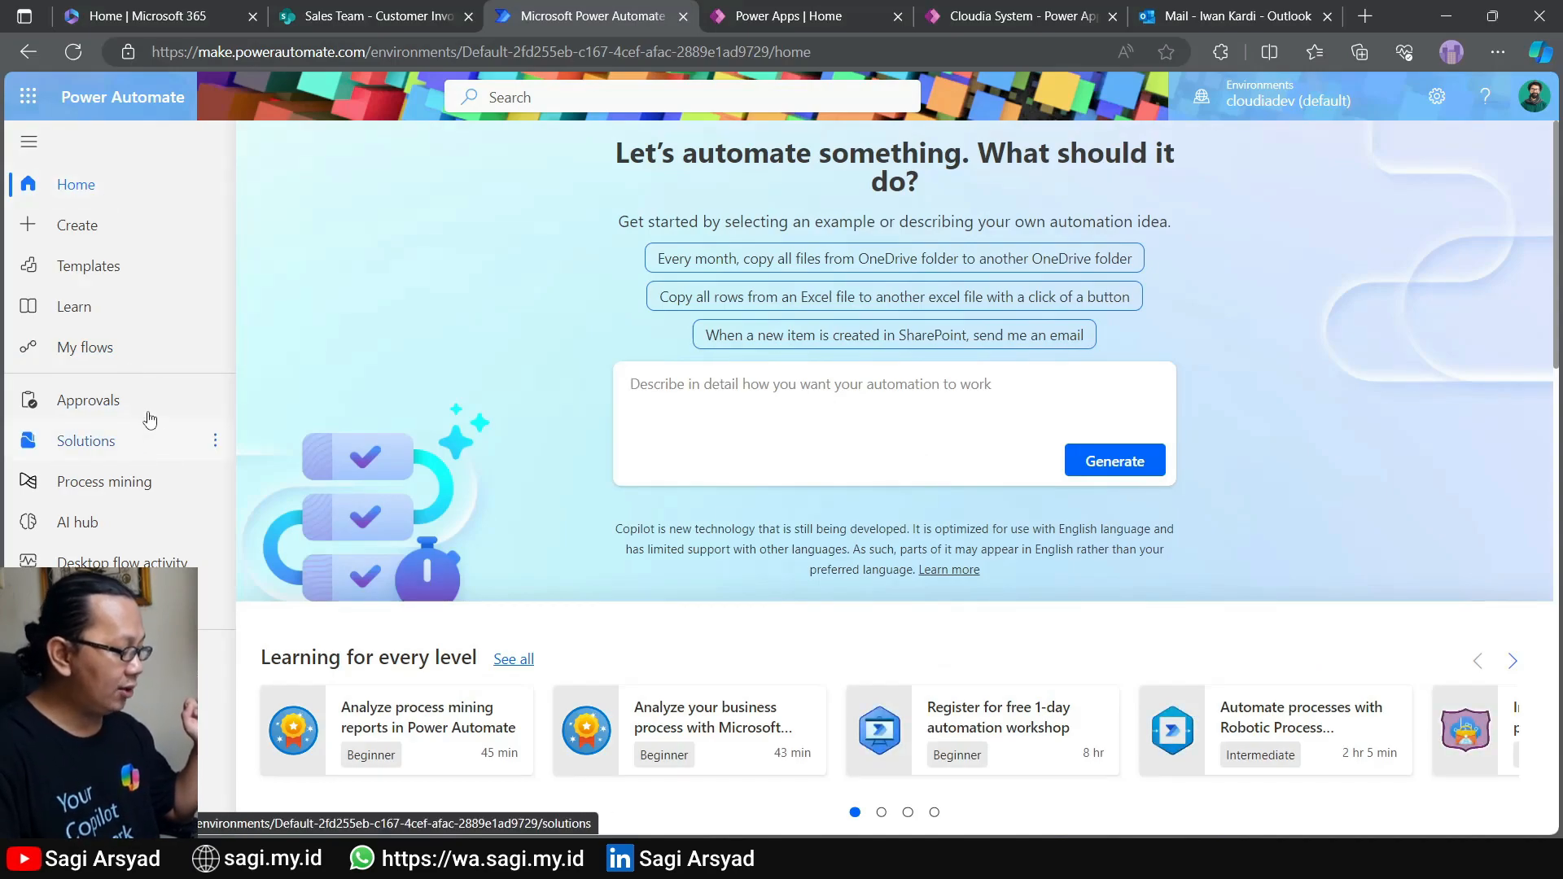
# Open the "Notifikasi Invoice Baru" cloud flow for editing and turn off the new designer
pyautogui.click(122, 347)
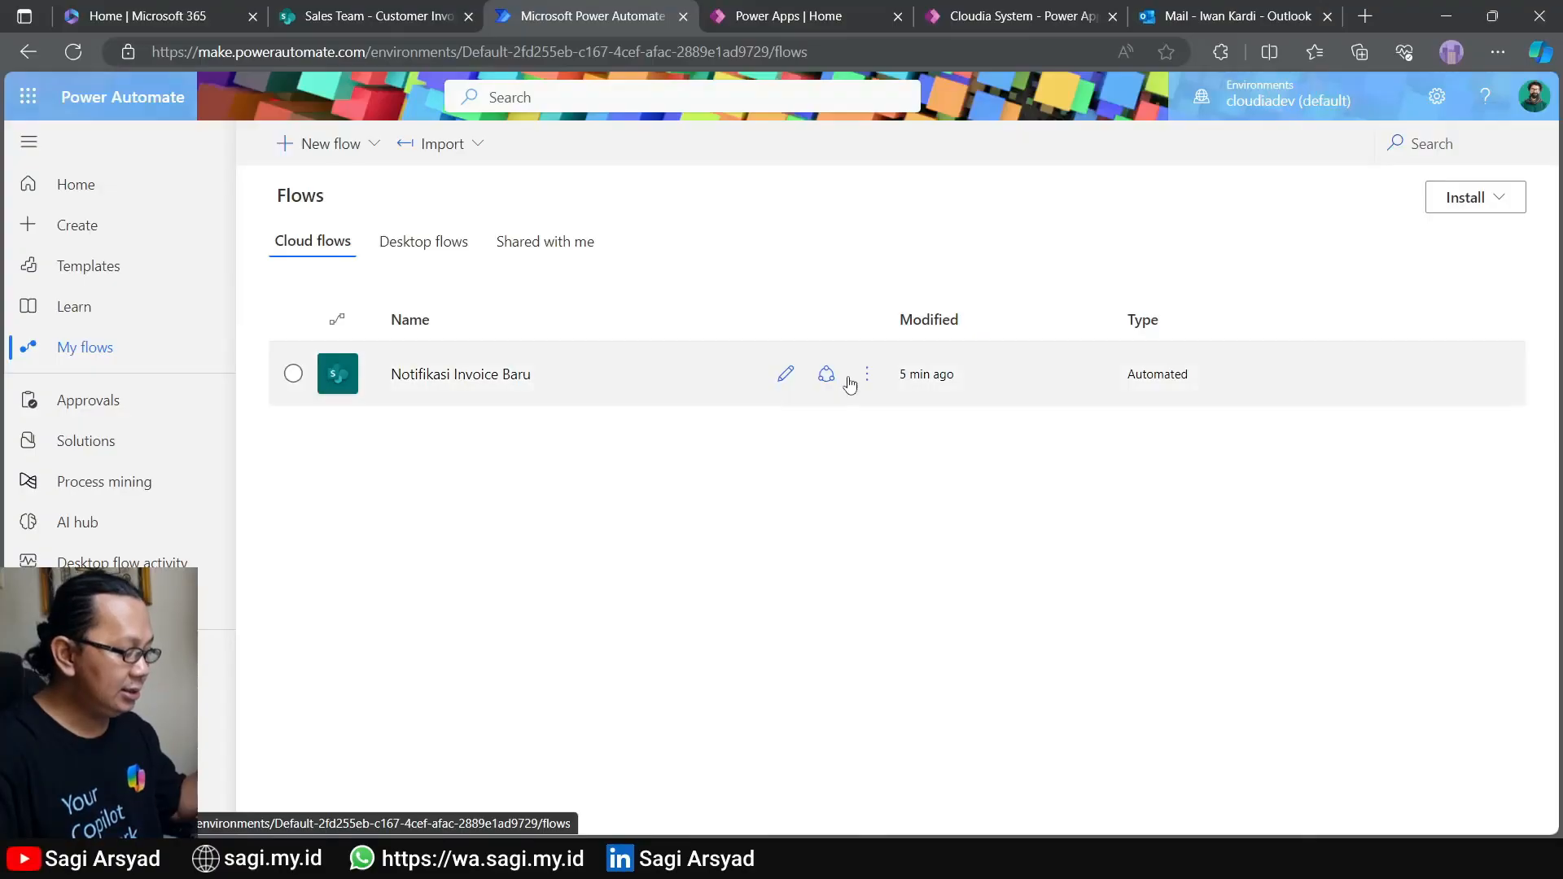
pyautogui.click(786, 372)
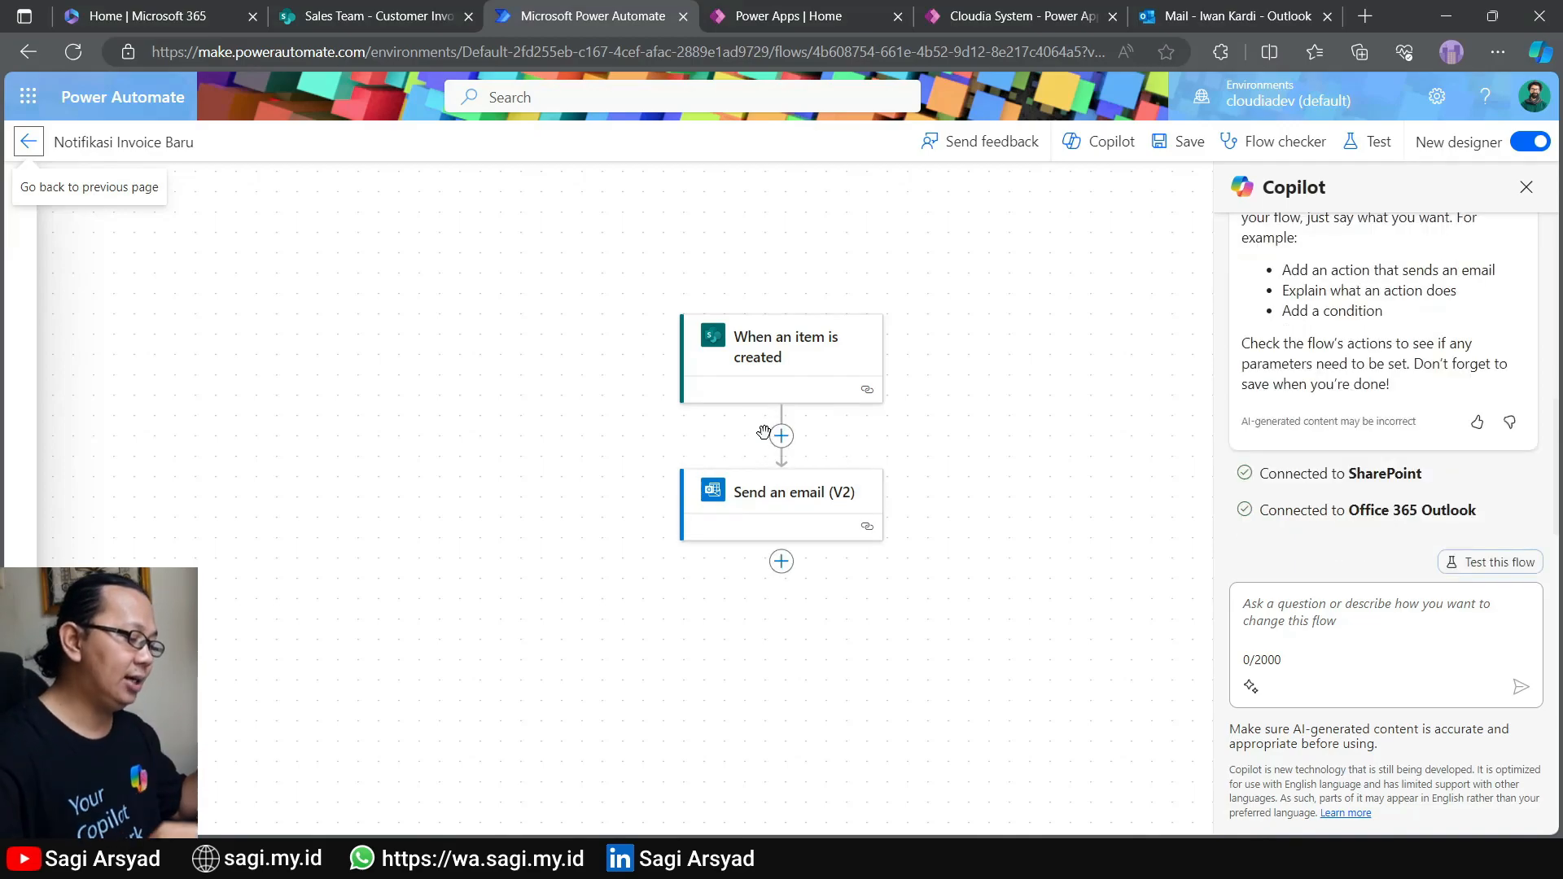
pyautogui.click(1529, 143)
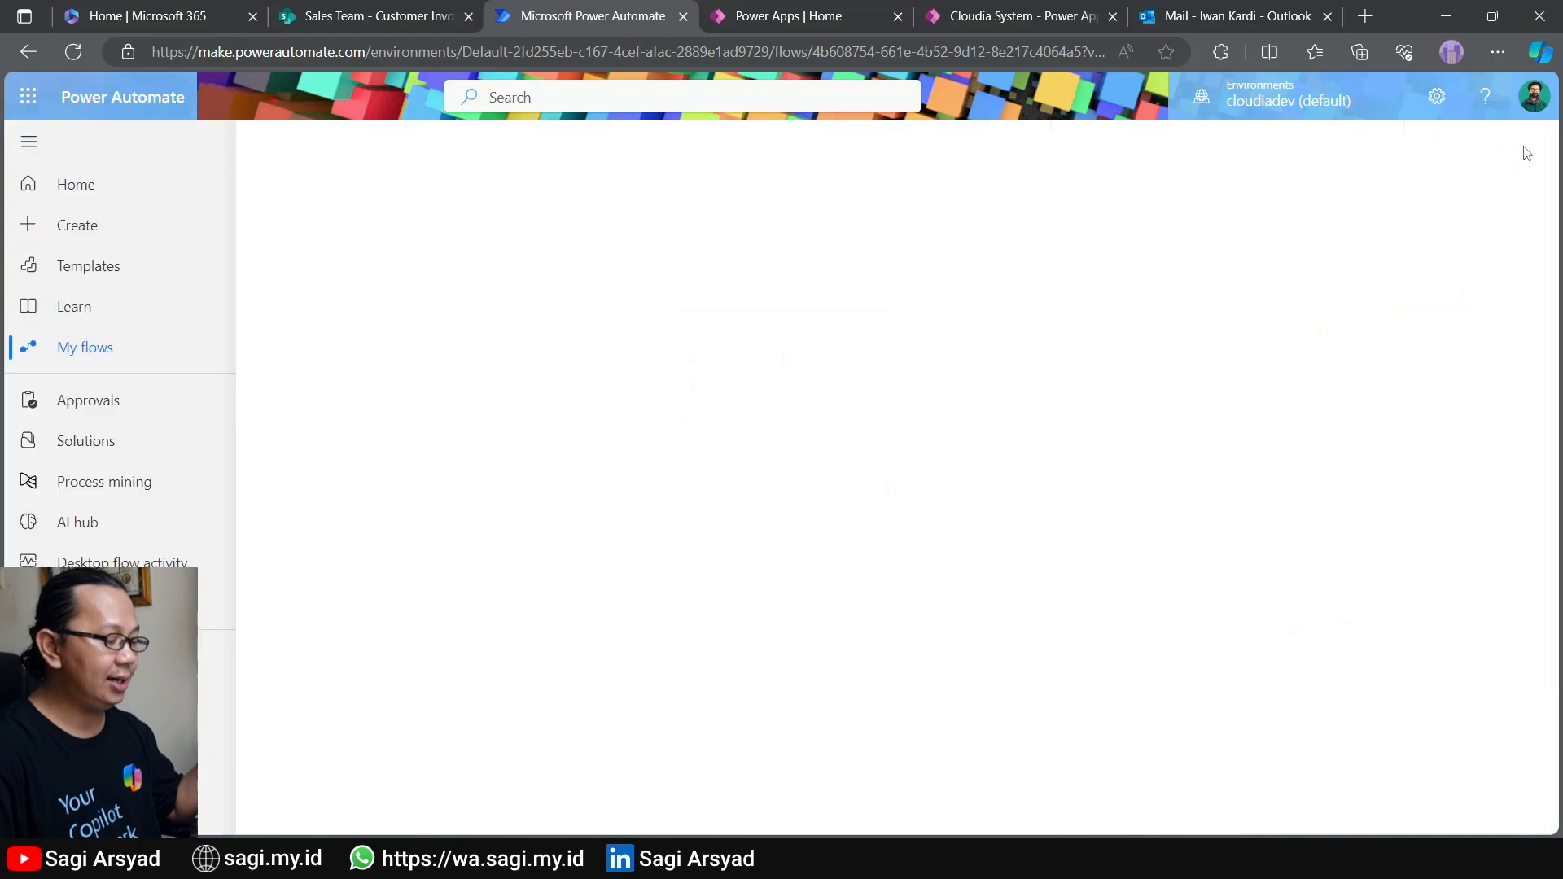
pyautogui.click(33, 137)
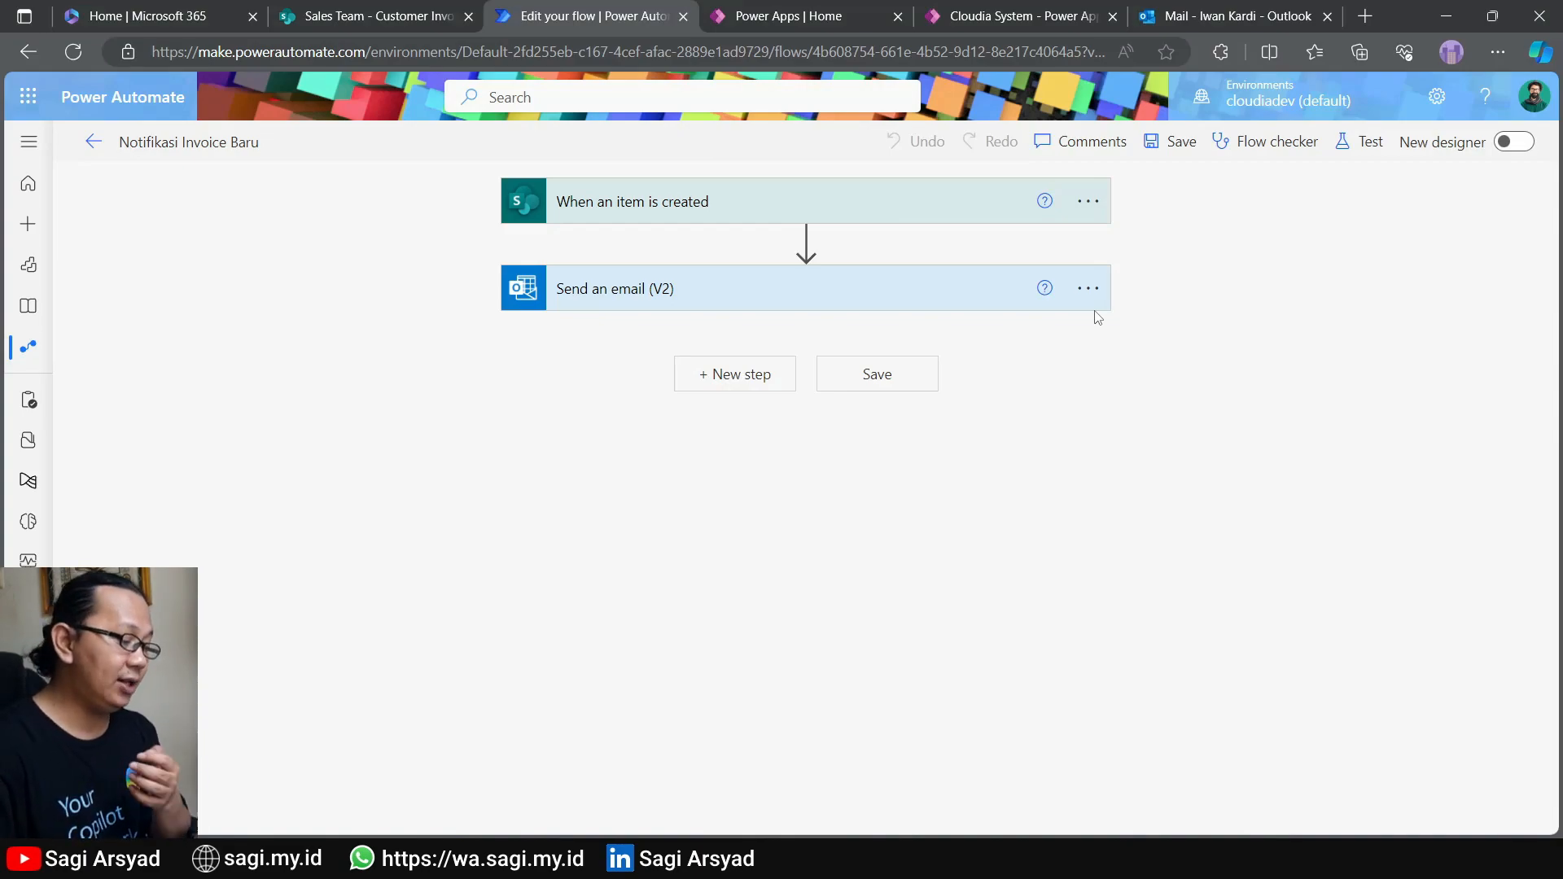
# Delete the "Send an email (V2)" action from the flow and confirm its removal
pyautogui.click(1088, 290)
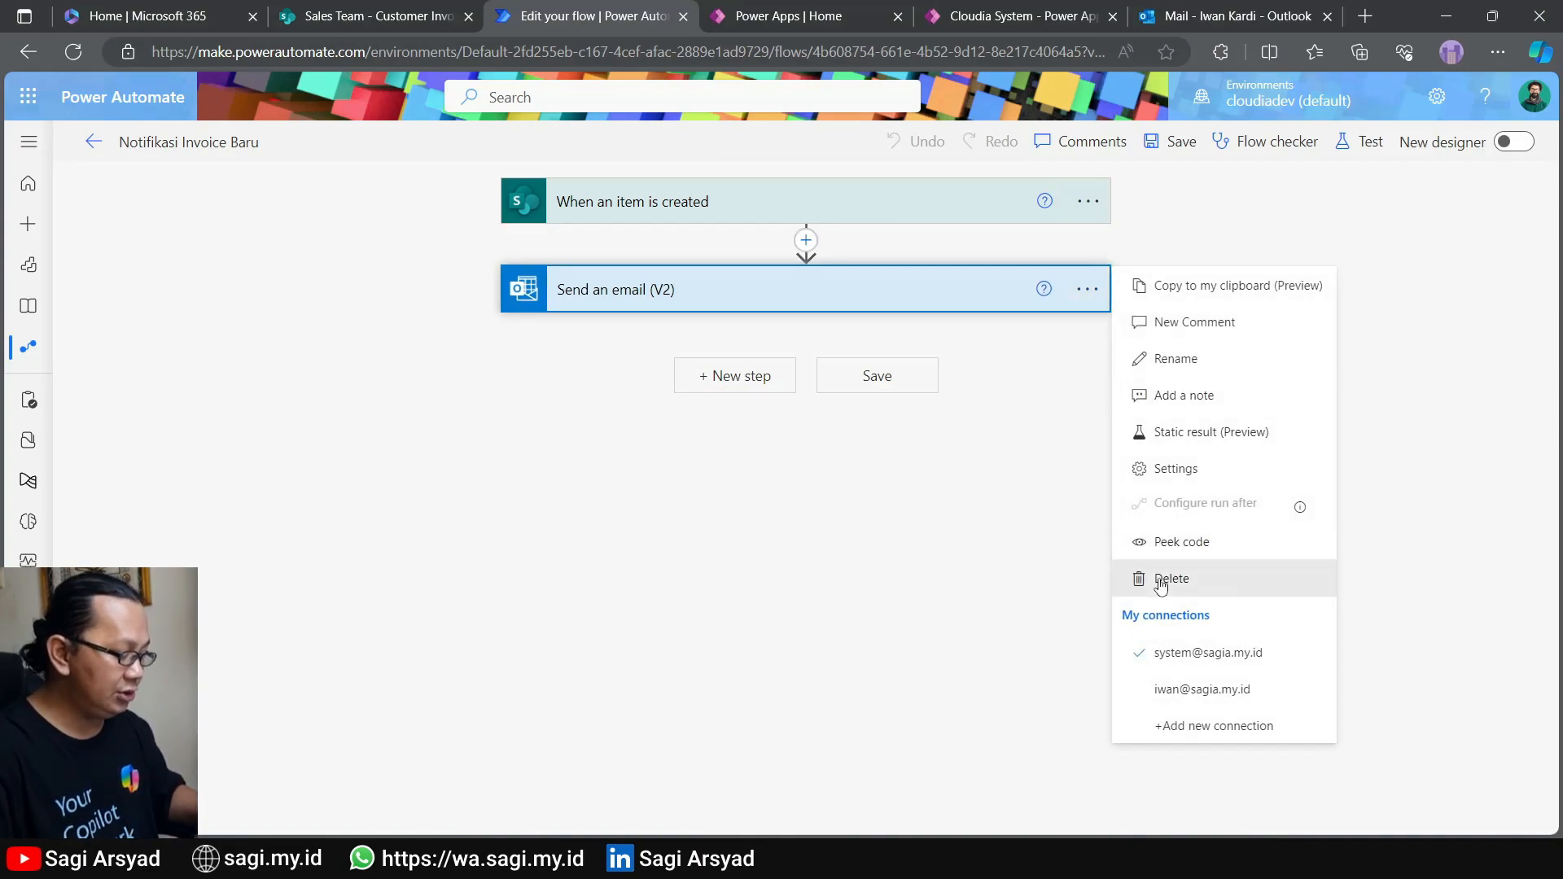
pyautogui.click(1161, 580)
pyautogui.click(786, 503)
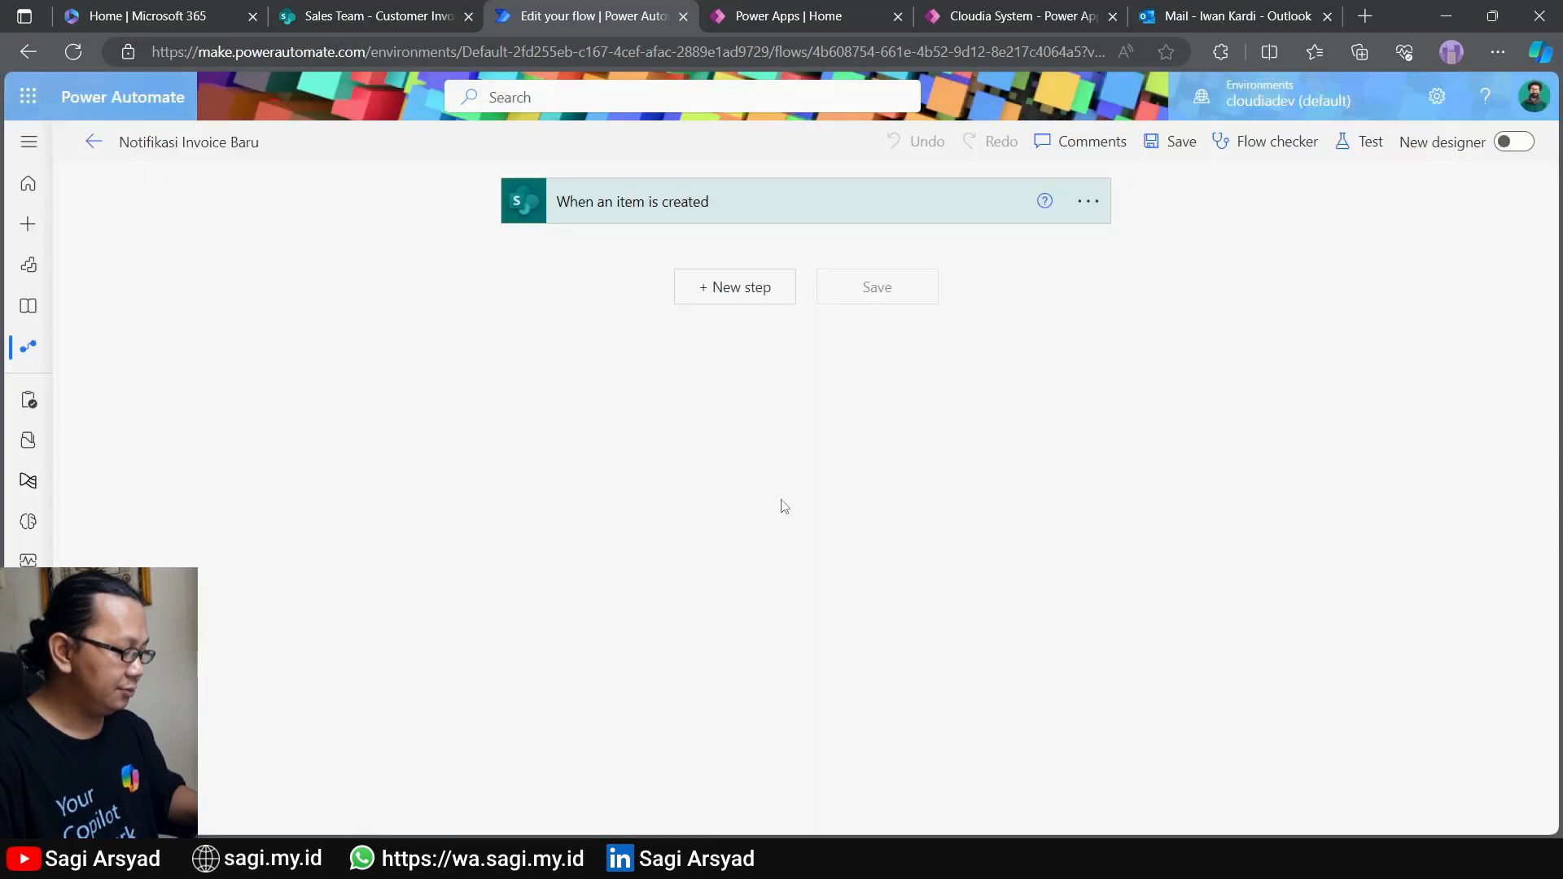
# Add the "Start and wait for an approval" action after the "When an item is created" trigger
pyautogui.click(741, 289)
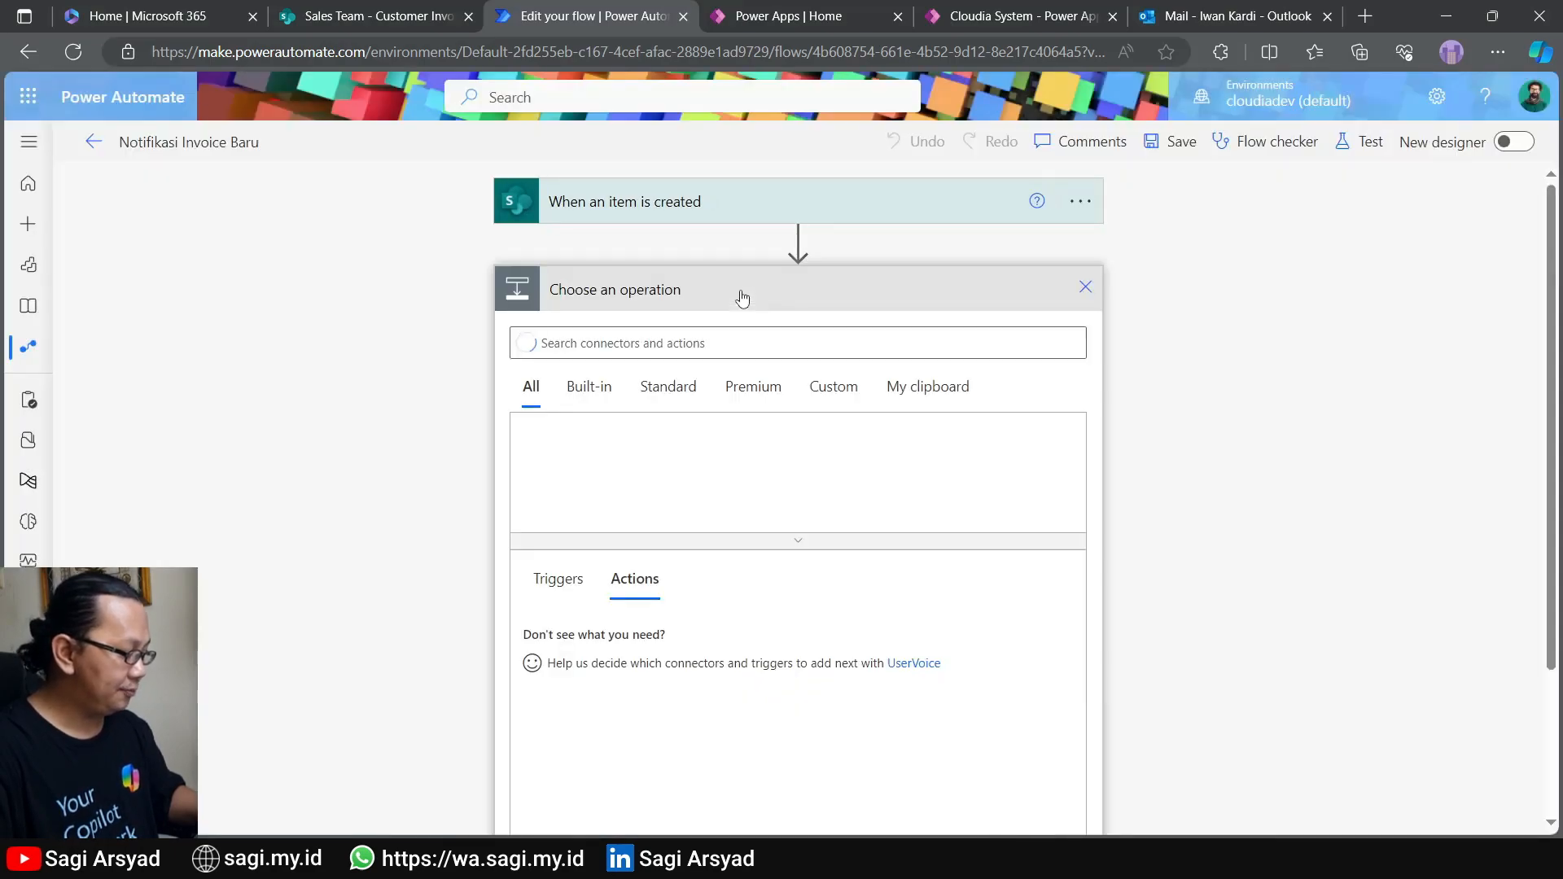
pyautogui.write('approval')
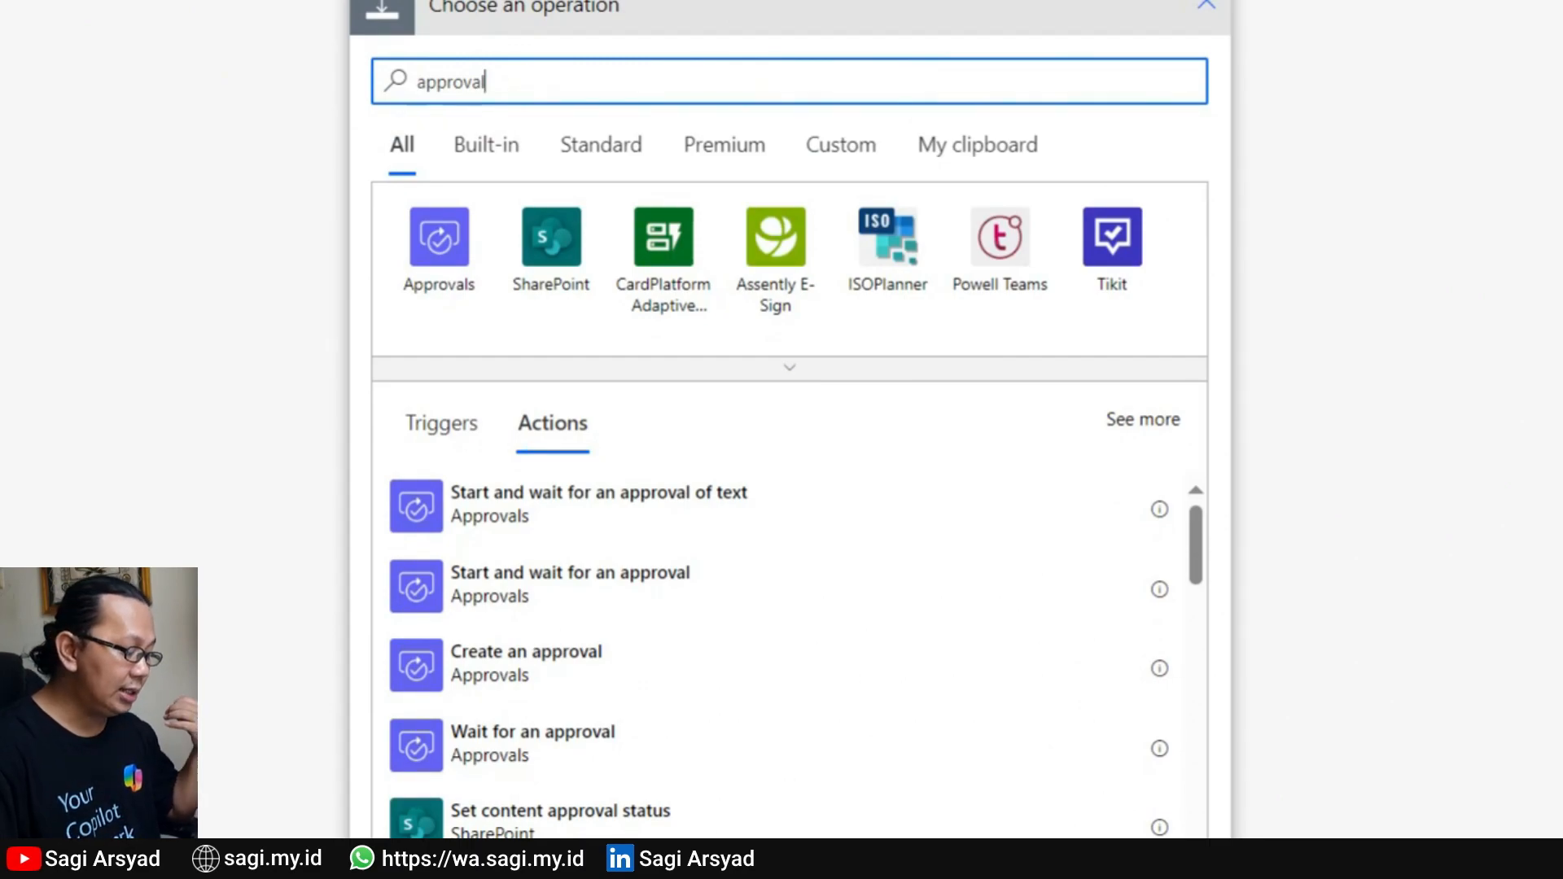
pyautogui.click(677, 609)
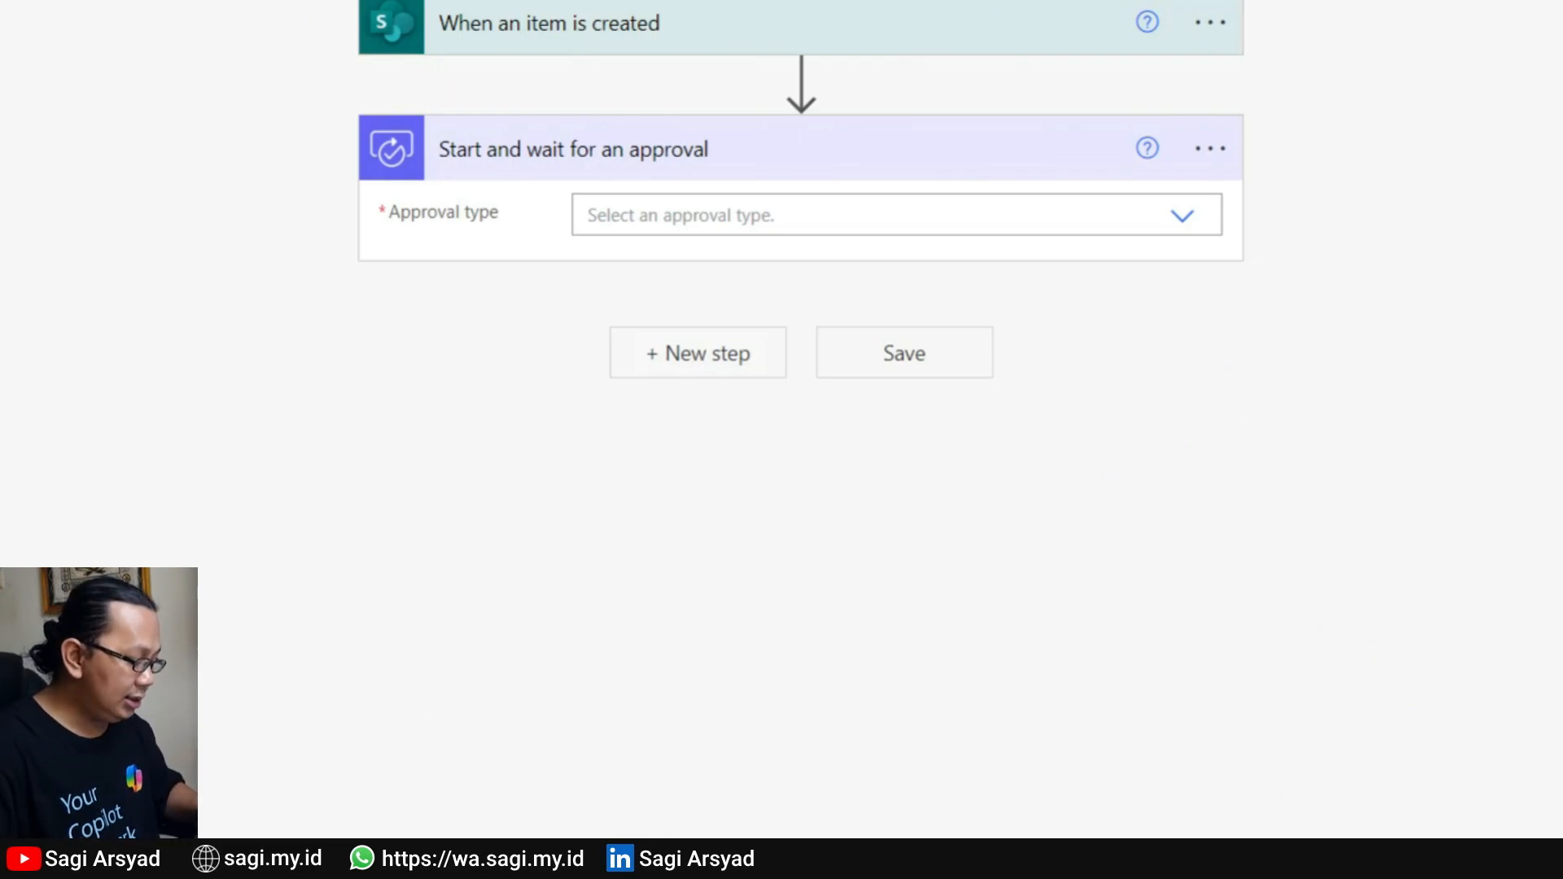
# Set the approval type to "Approve/Reject - First to respond"
pyautogui.click(1184, 228)
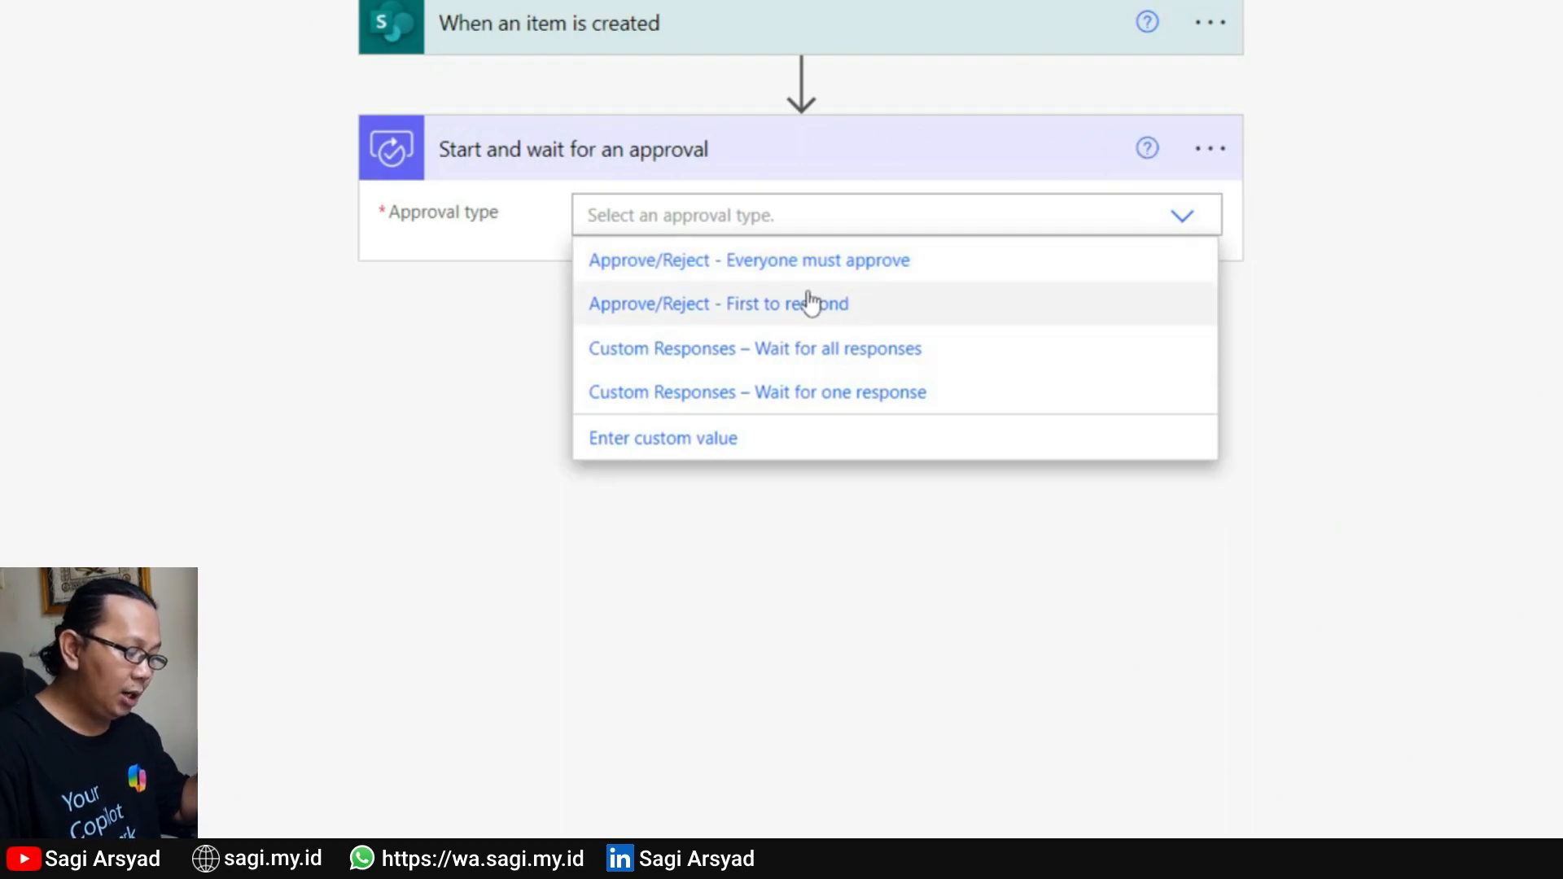
pyautogui.click(895, 316)
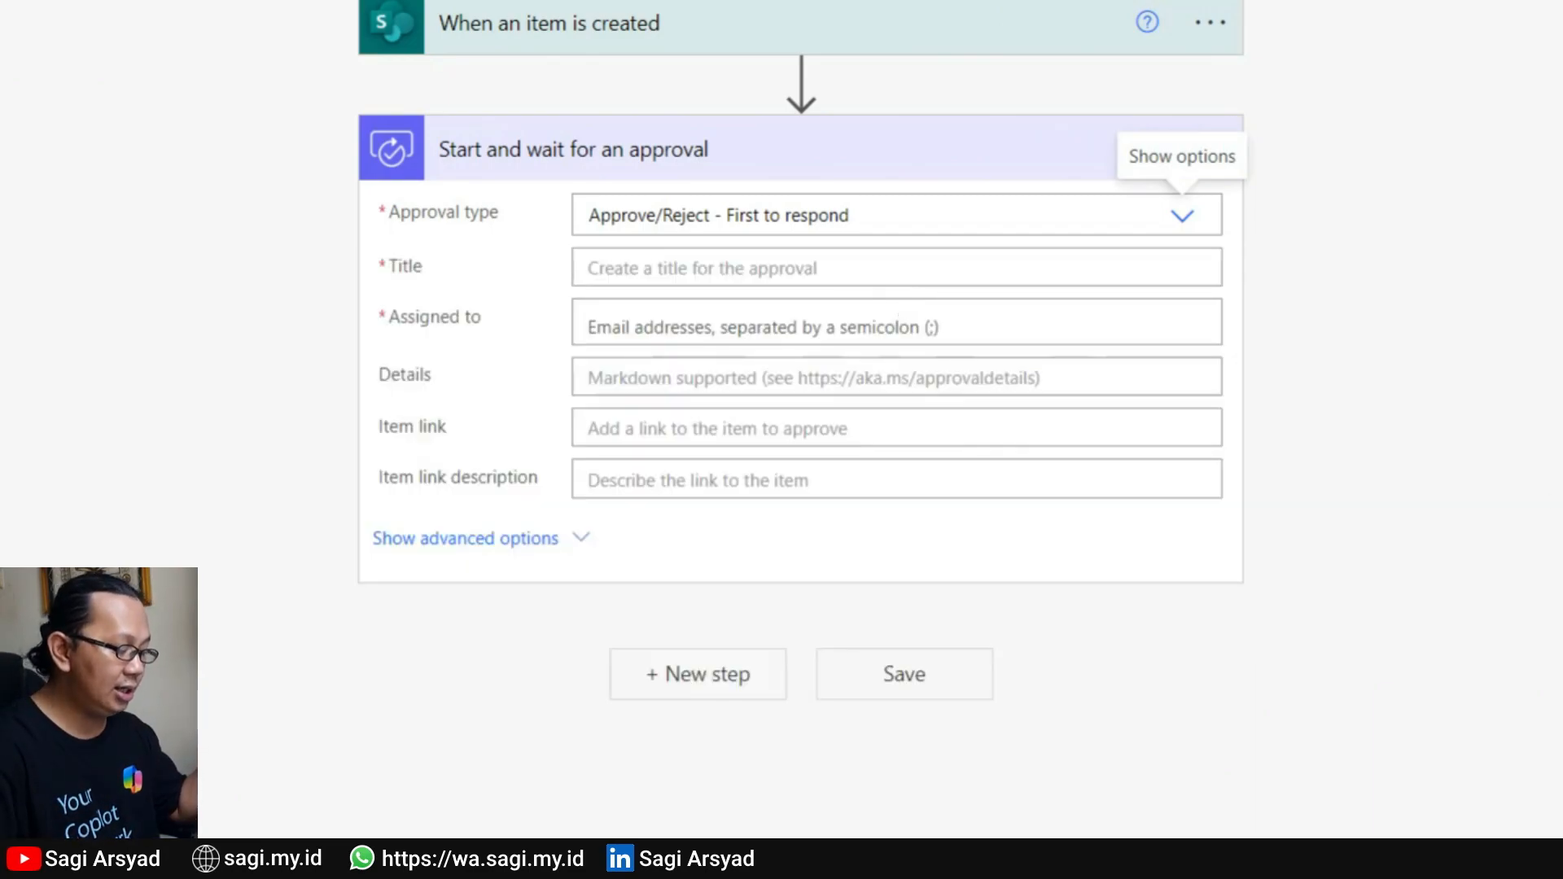
pyautogui.click(1163, 226)
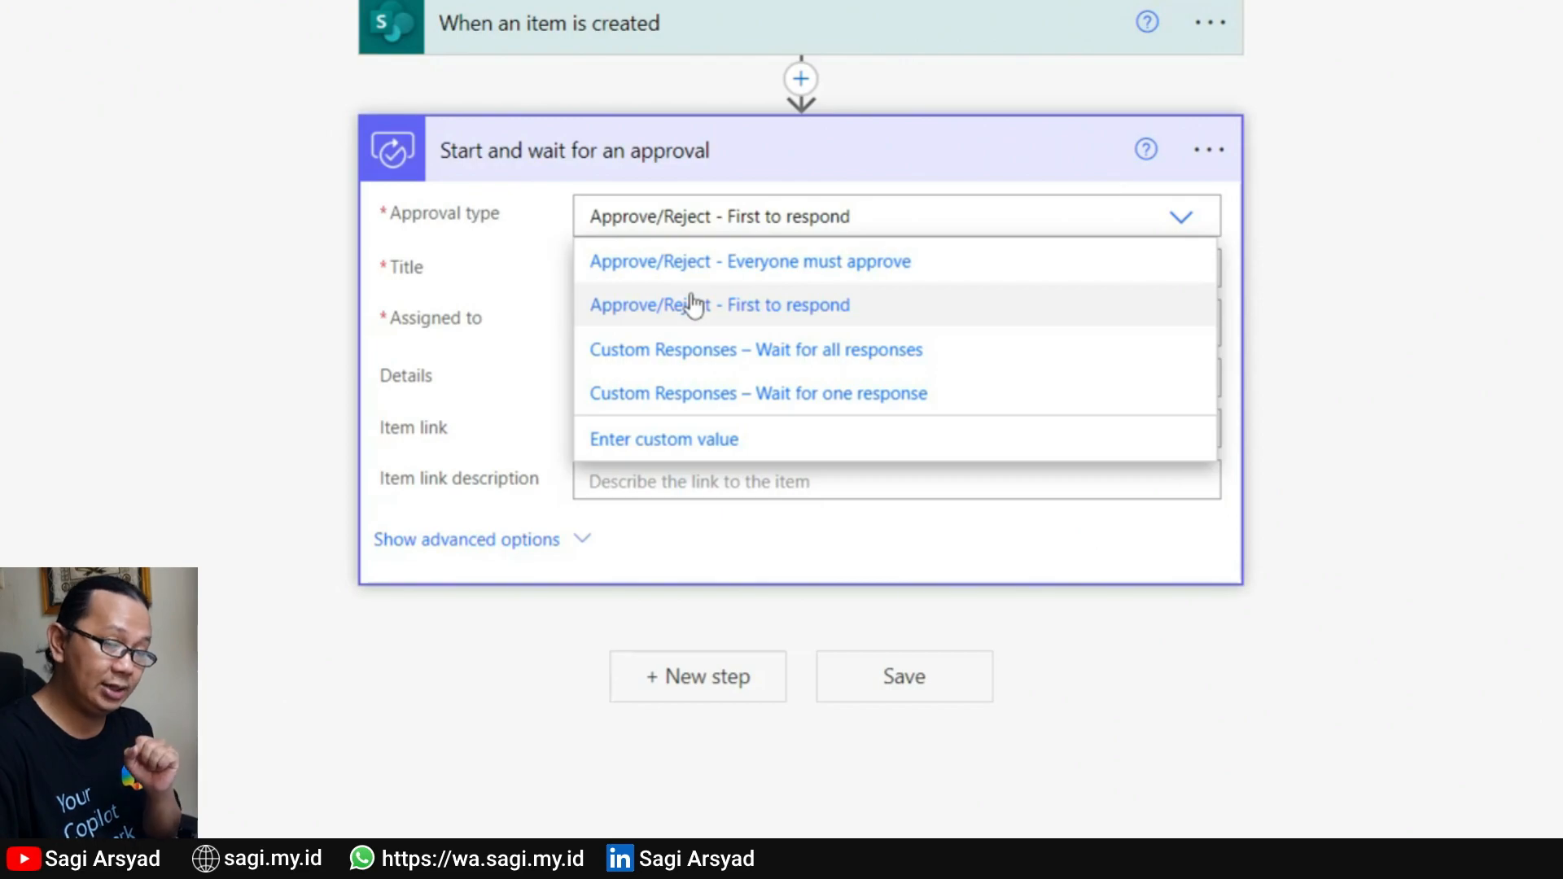
pyautogui.click(1534, 326)
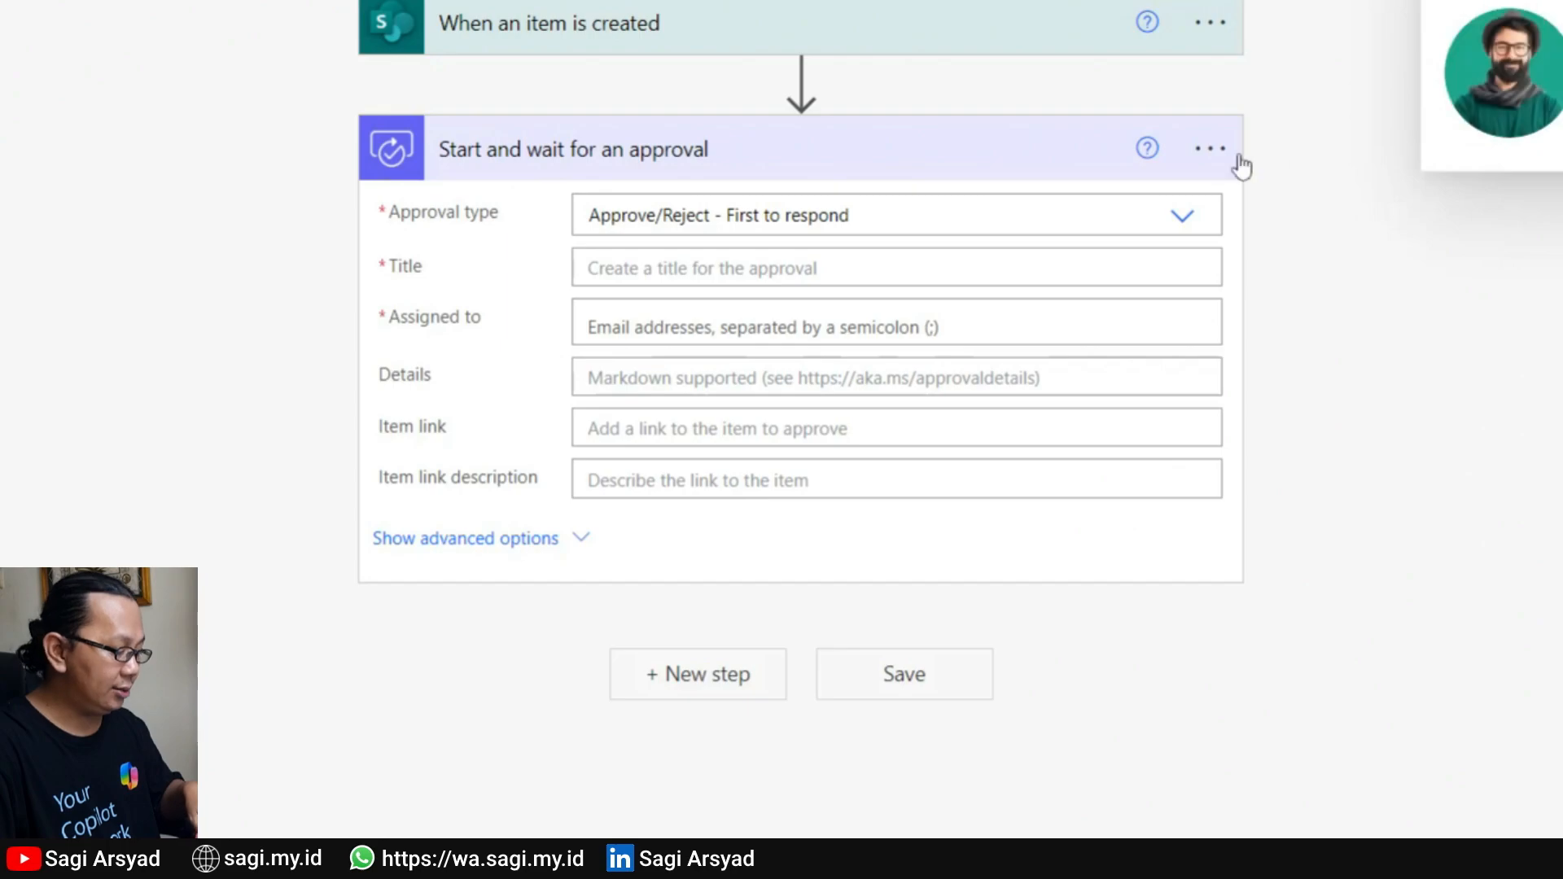
# Assign the approval to the approver by pasting their e-mail address and selecting the matching person
pyautogui.click(735, 311)
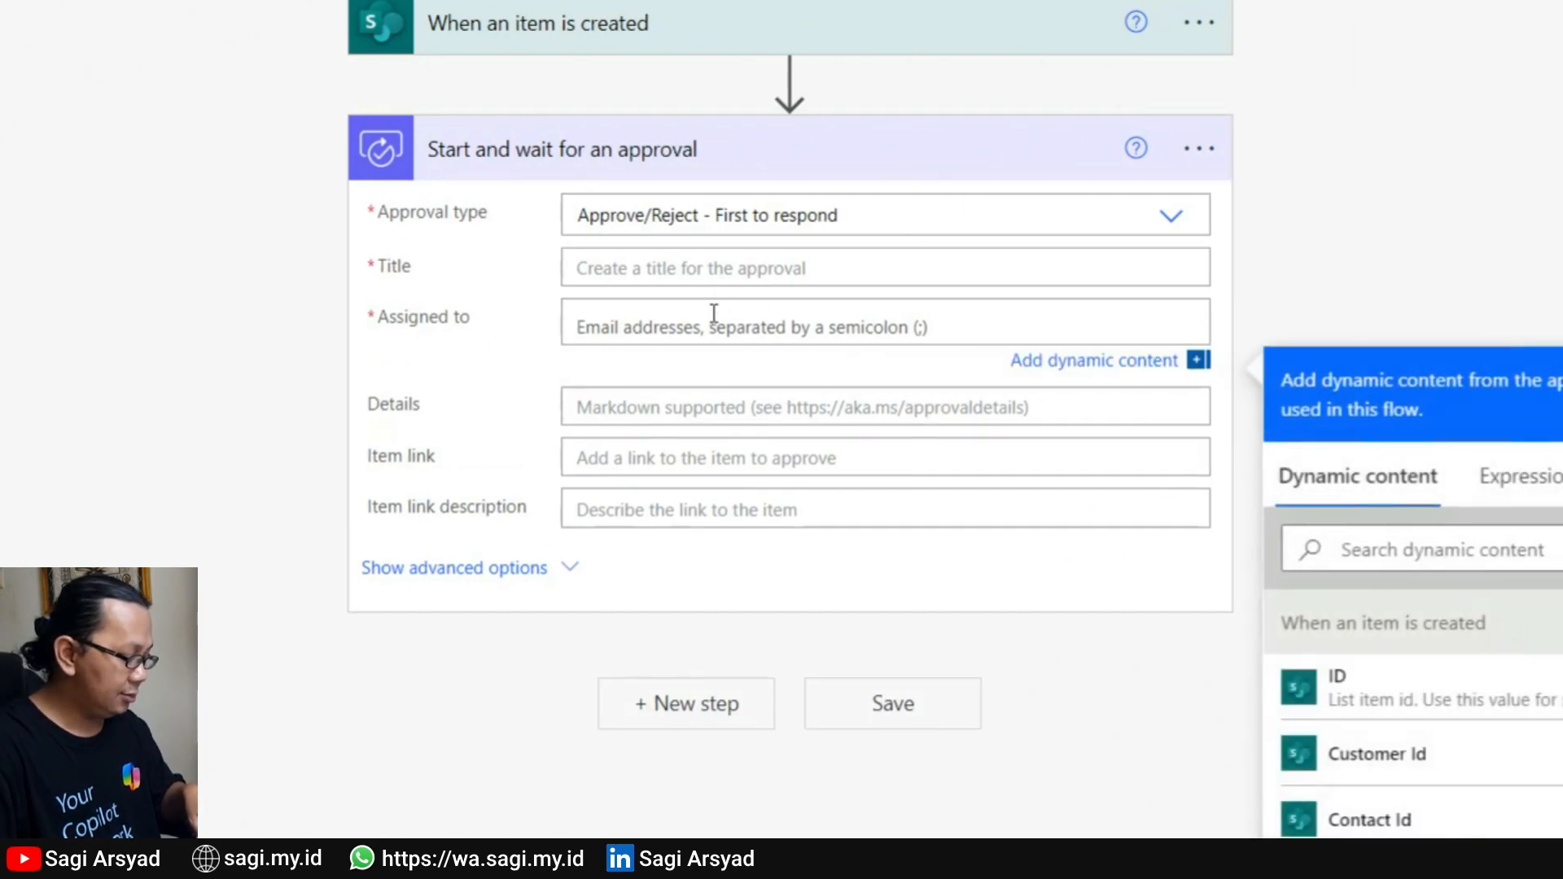
pyautogui.hotkey('ctrl', 'v')
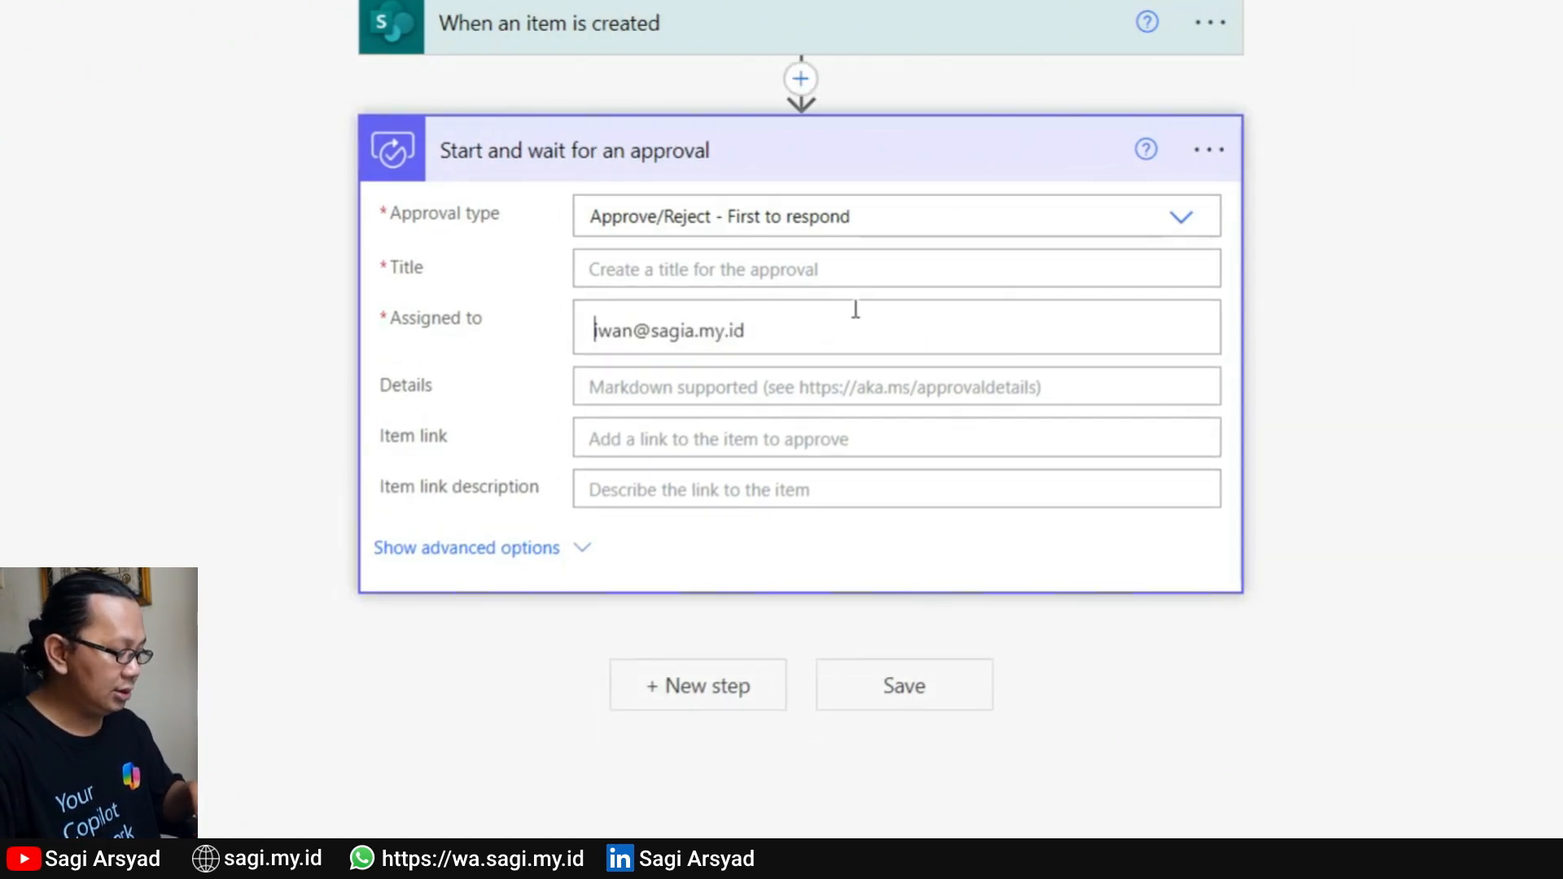
pyautogui.click(838, 325)
pyautogui.click(795, 376)
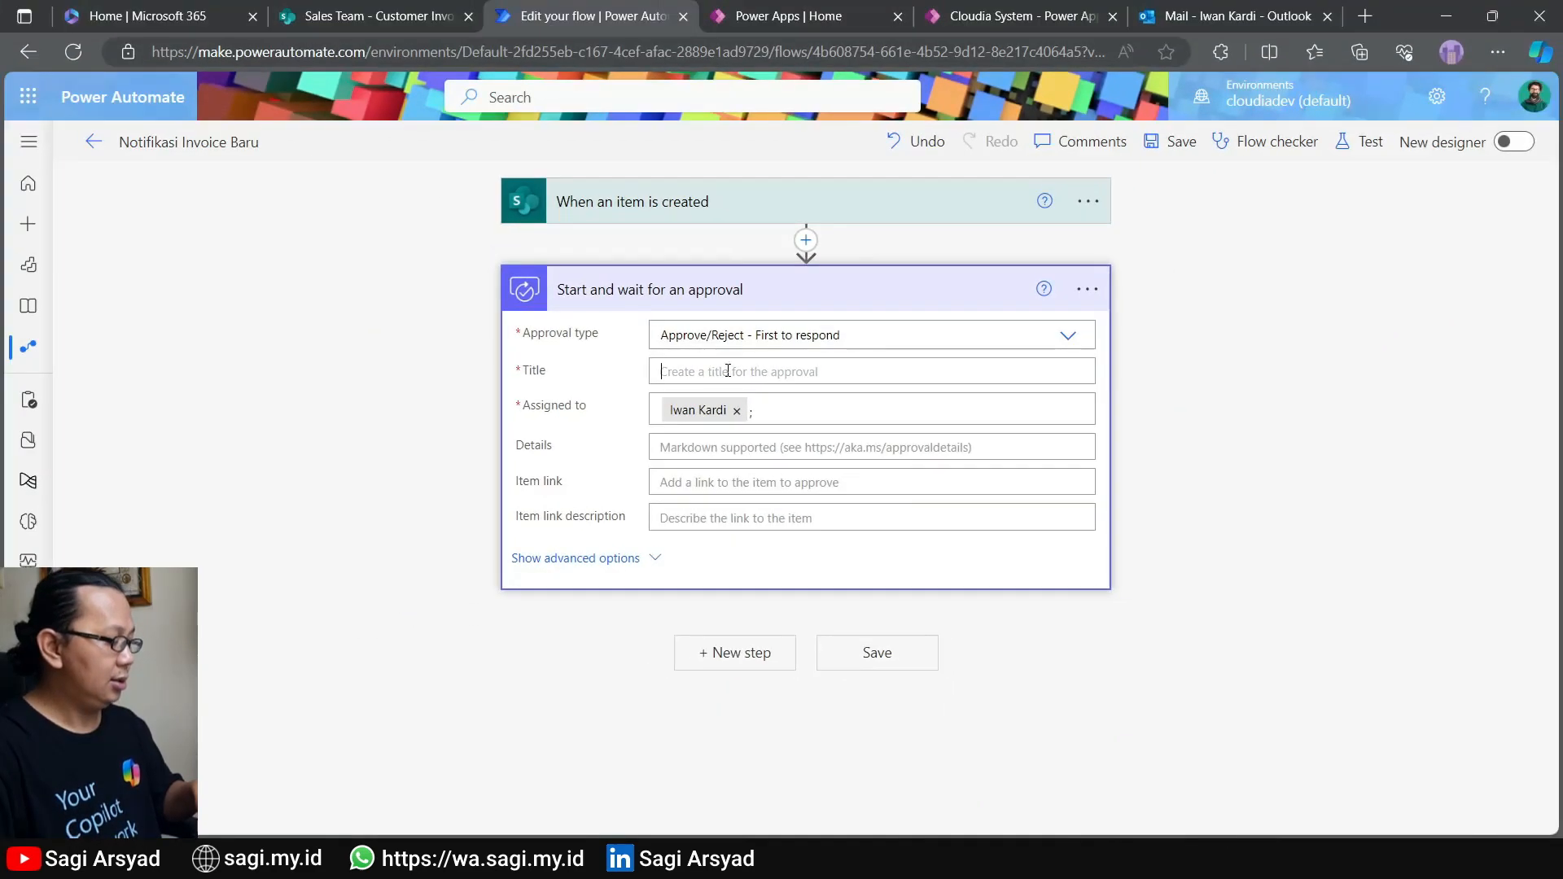
# Enter the approval title "Approval for New Invoice:" followed by the dynamic Title value of the created item
pyautogui.click(720, 351)
pyautogui.write('Appr')
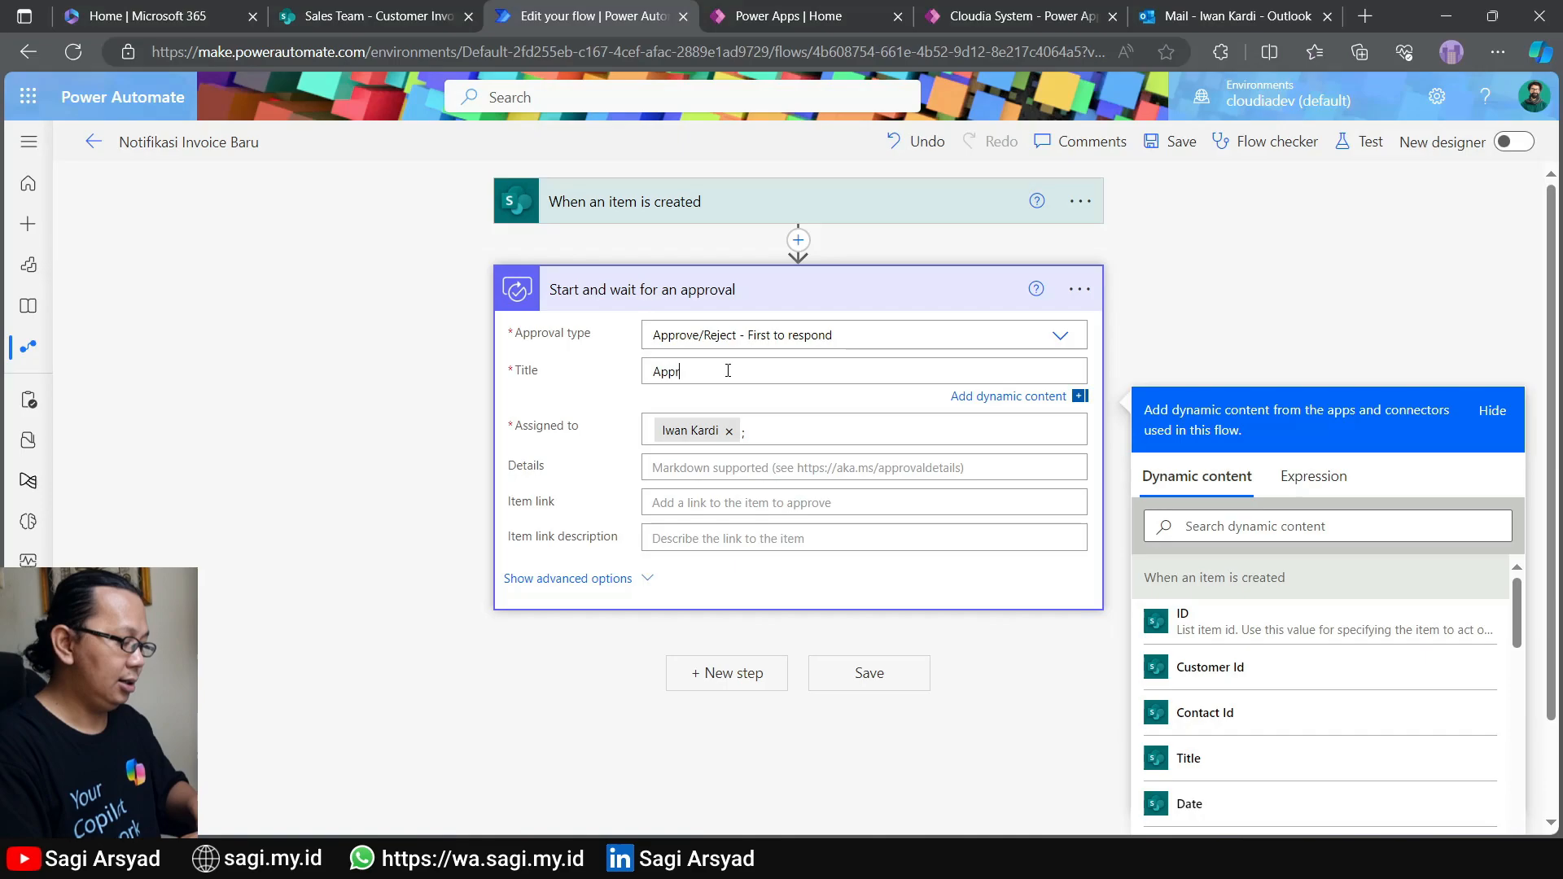
pyautogui.write('oval for Ne')
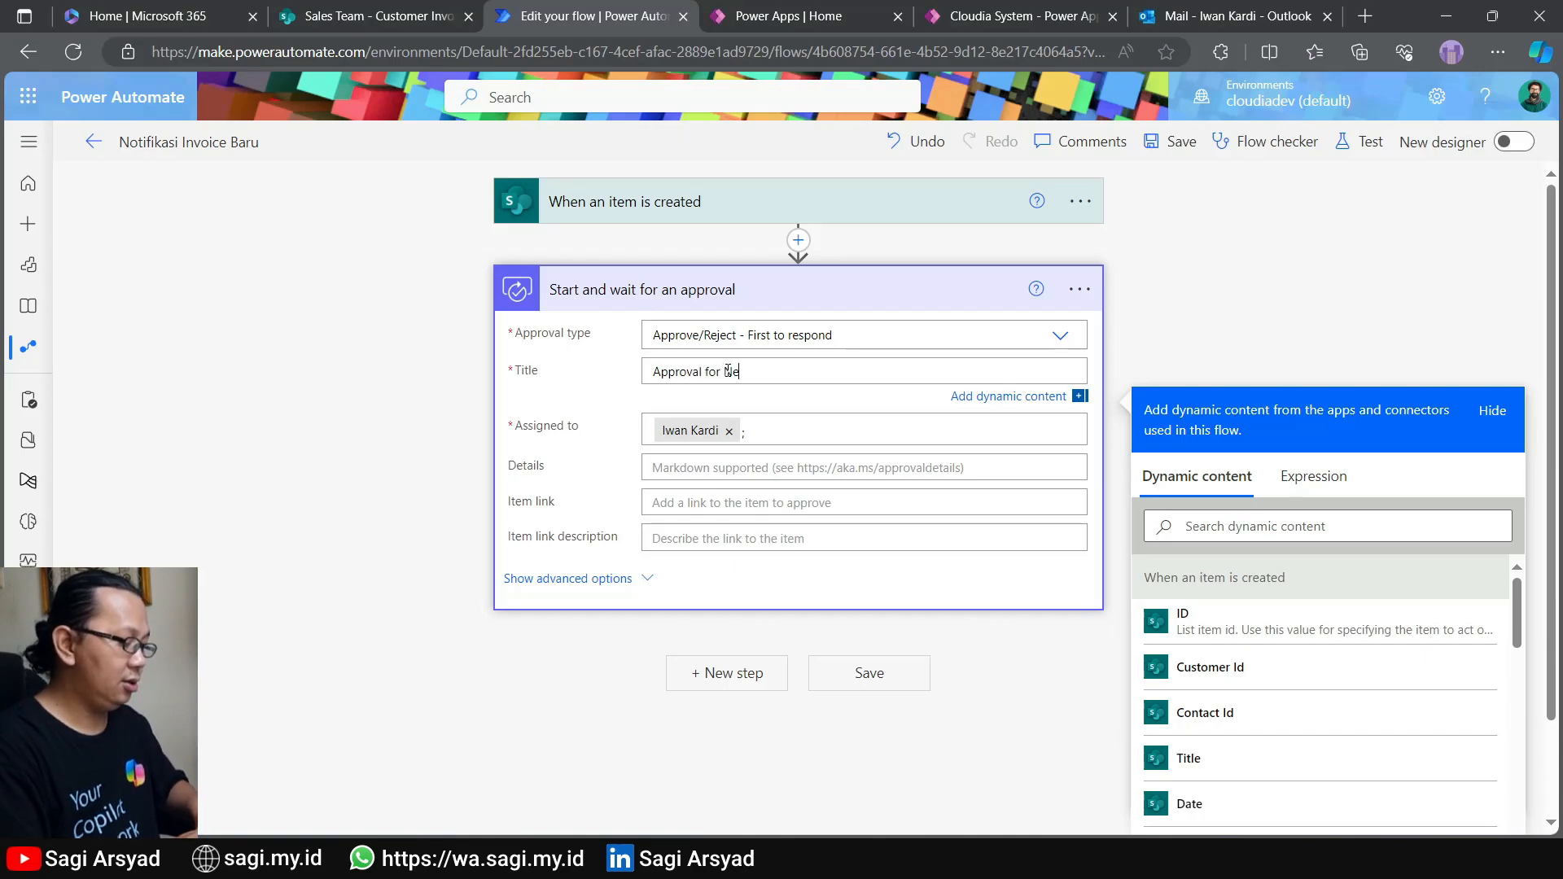
pyautogui.write('w Invoice:')
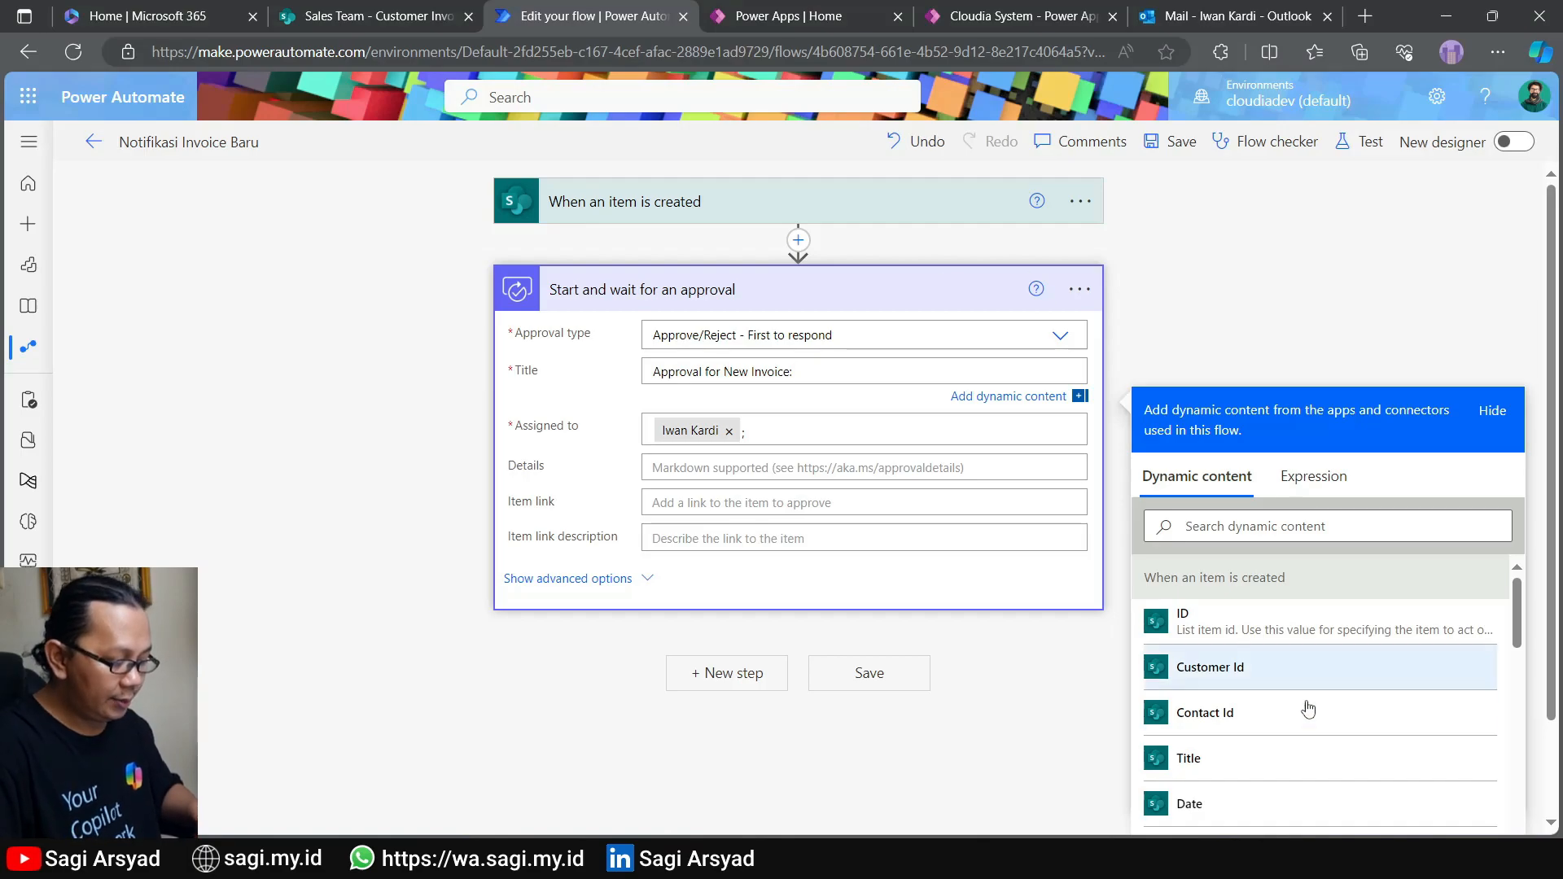
pyautogui.scroll(-1, 1457, 700)
pyautogui.click(1409, 708)
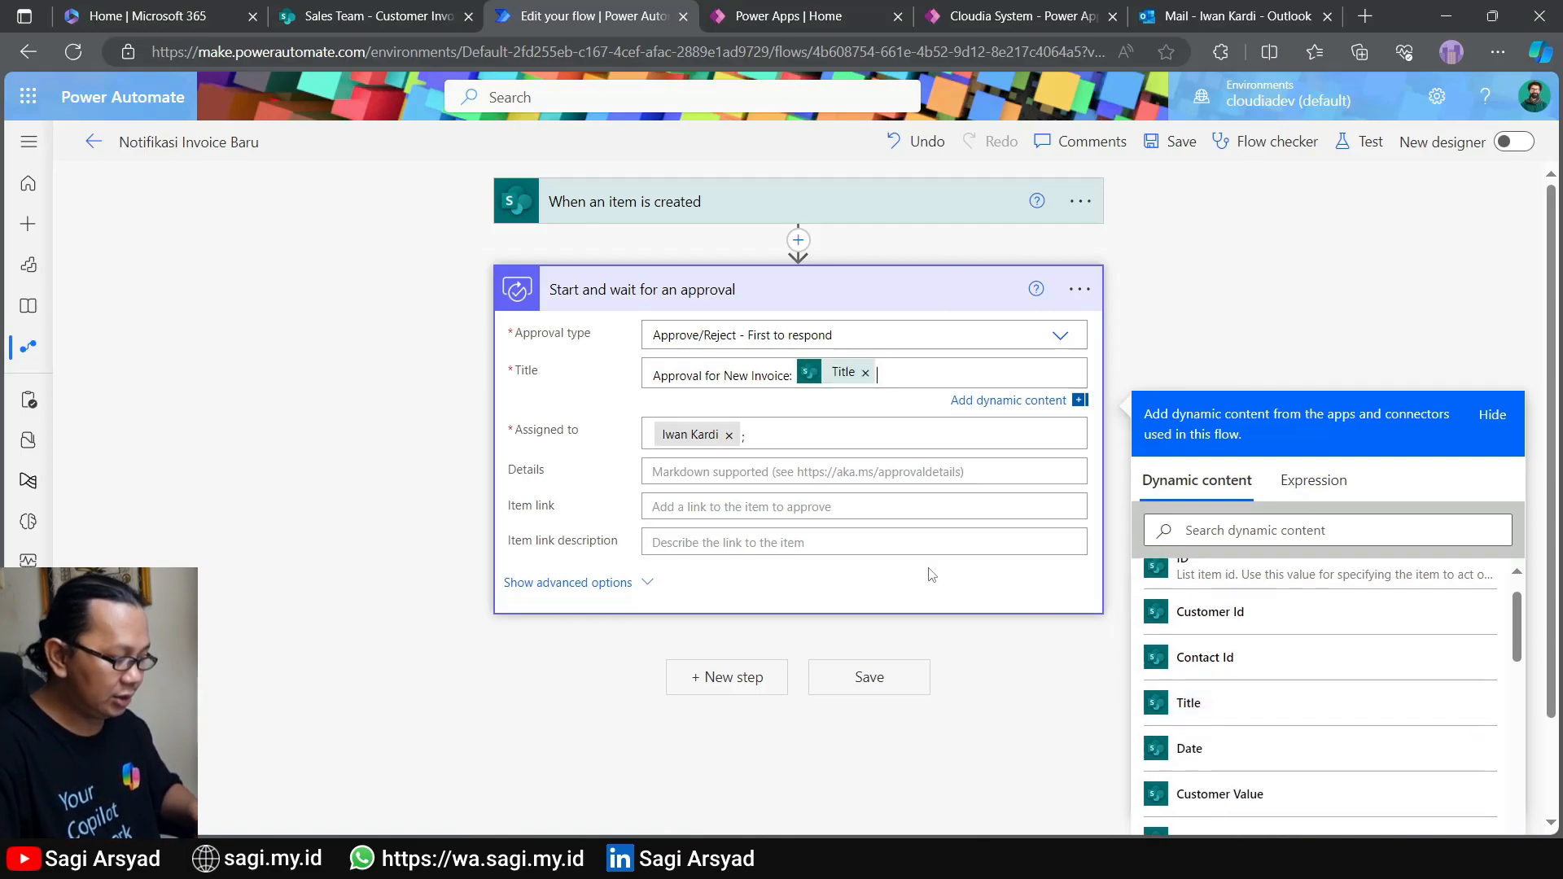
# Begin the approval details with the line "Invoice Number:" followed by the dynamic Title value
pyautogui.click(702, 473)
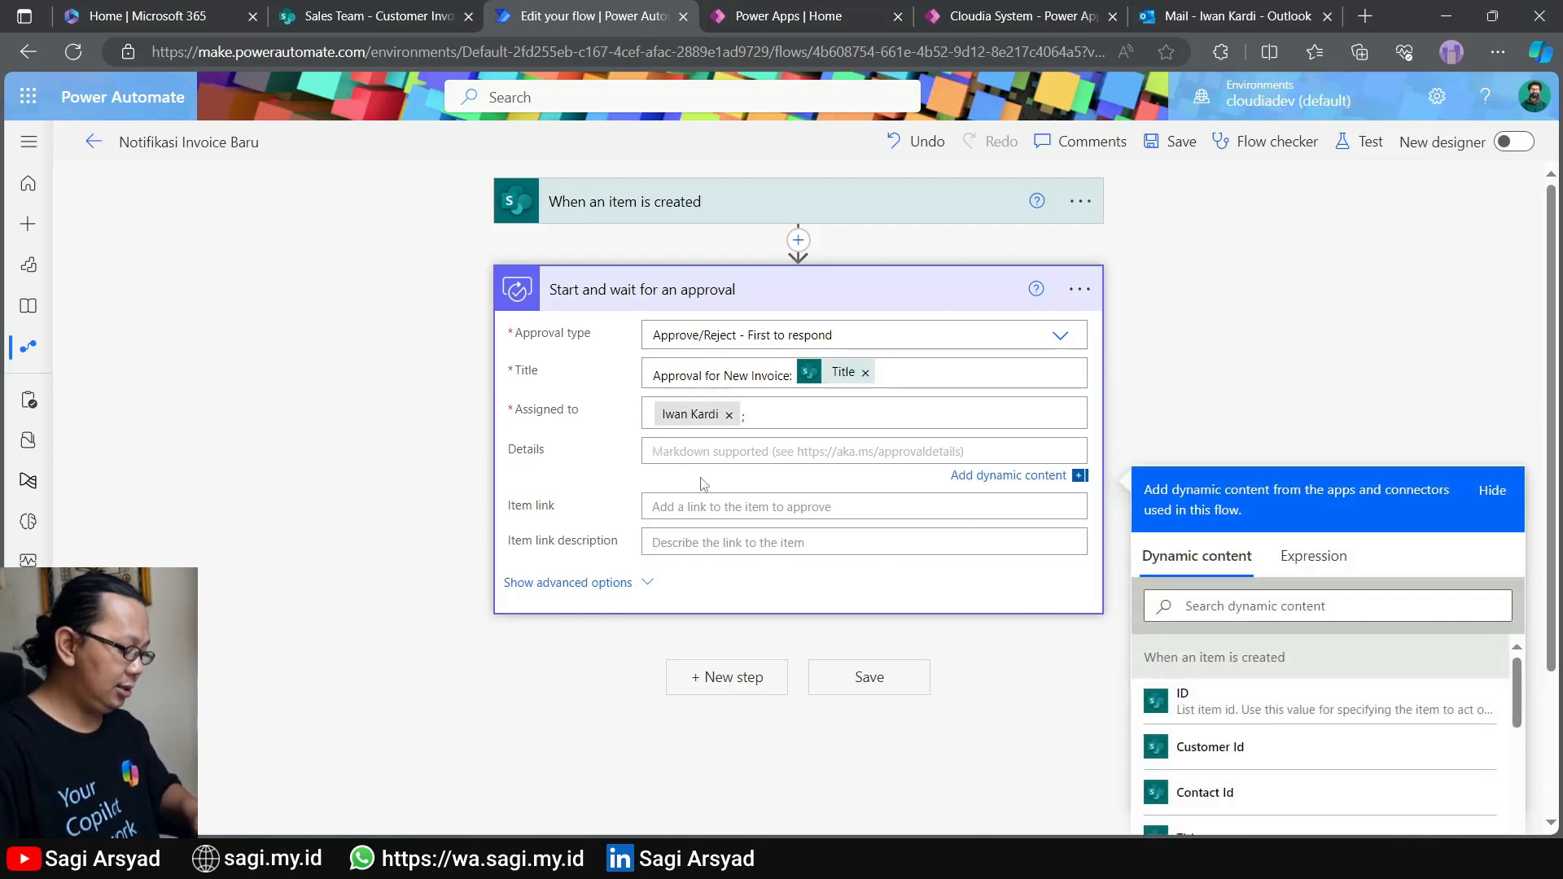
pyautogui.write('Invoice Number:')
pyautogui.scroll(-3, 1291, 681)
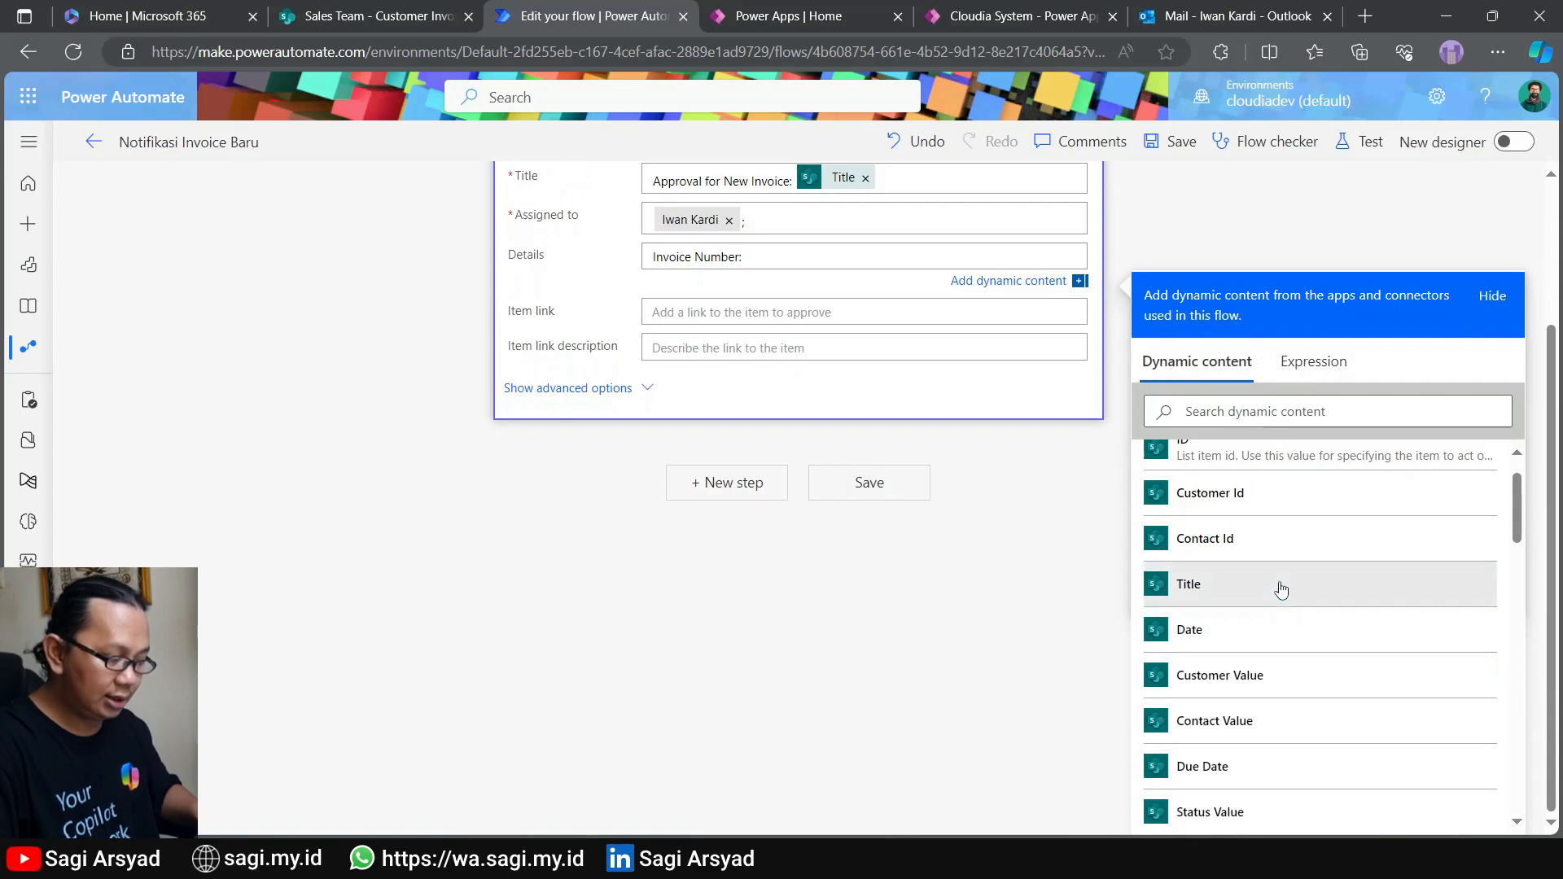
pyautogui.click(1282, 589)
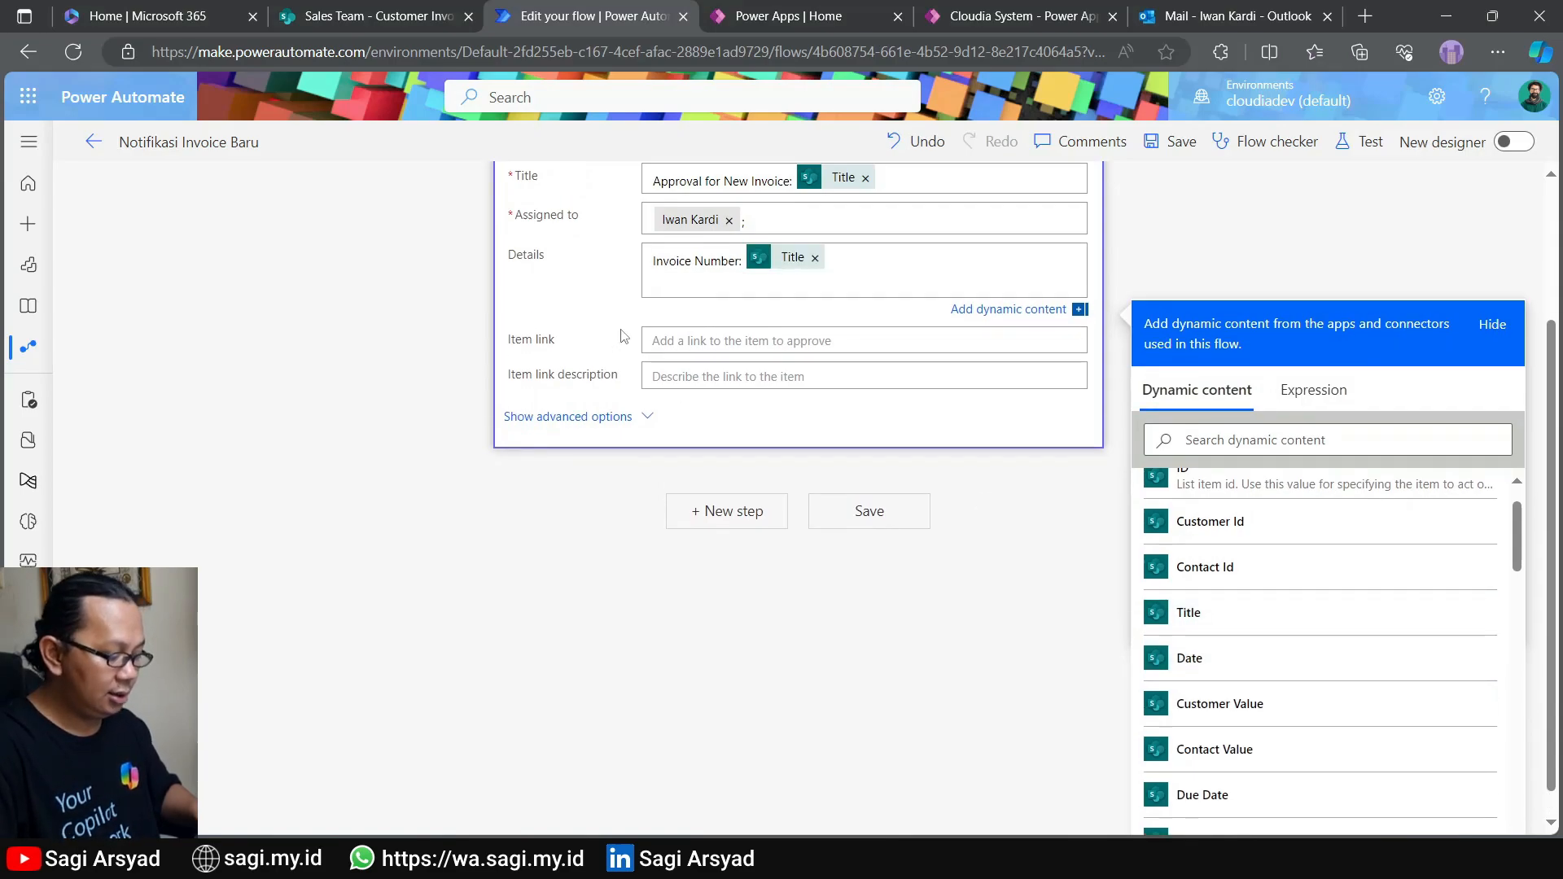
# Add a second details line "Amount:" followed by the dynamic Subtotal value
pyautogui.write('Amount:')
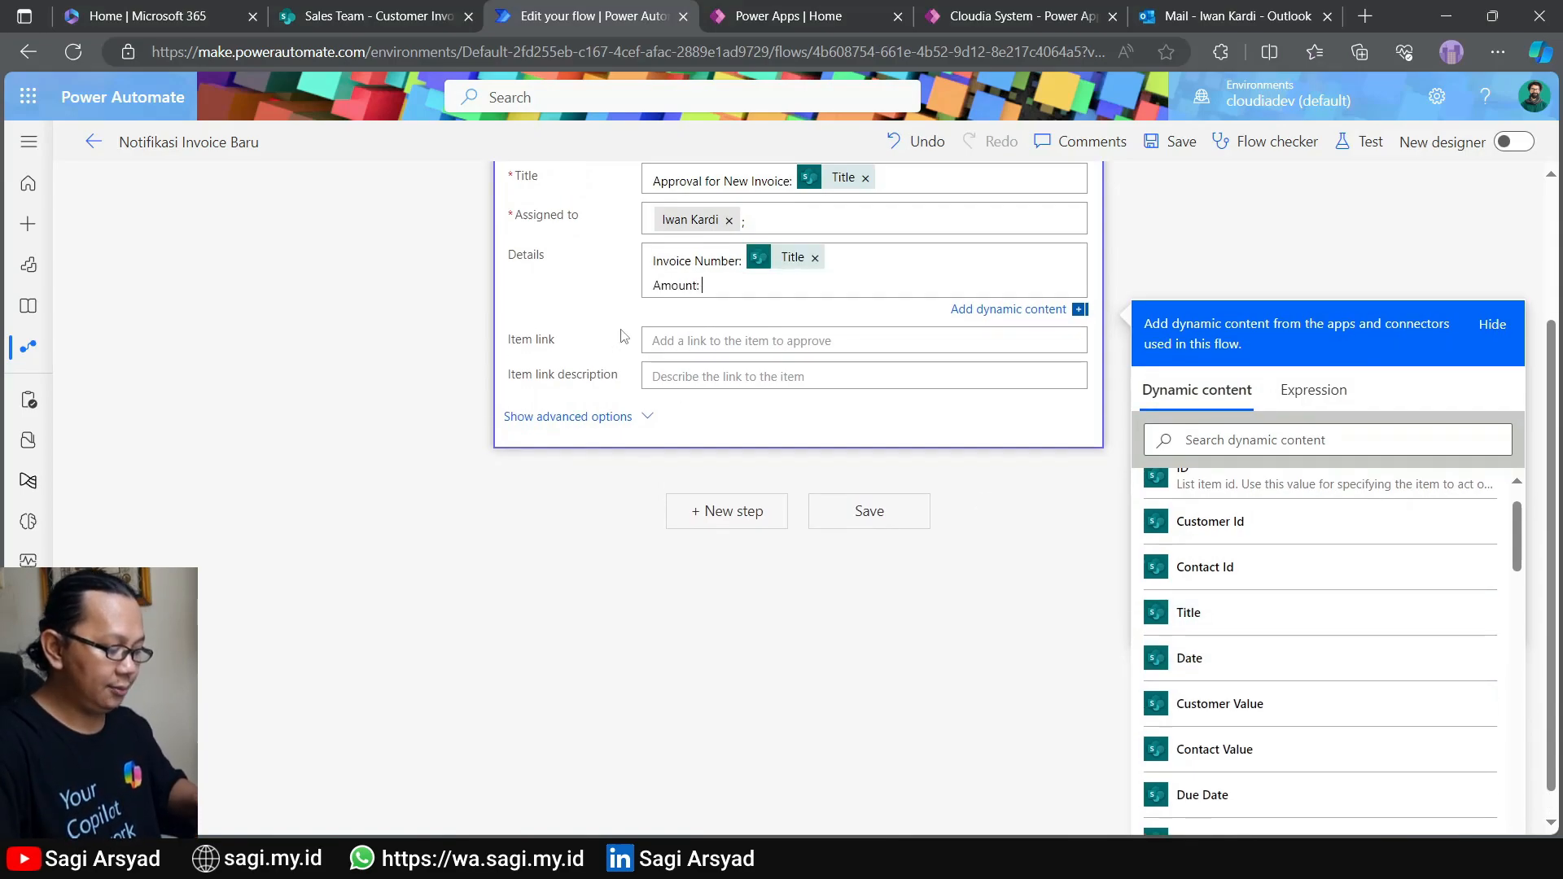
pyautogui.scroll(-2, 1309, 730)
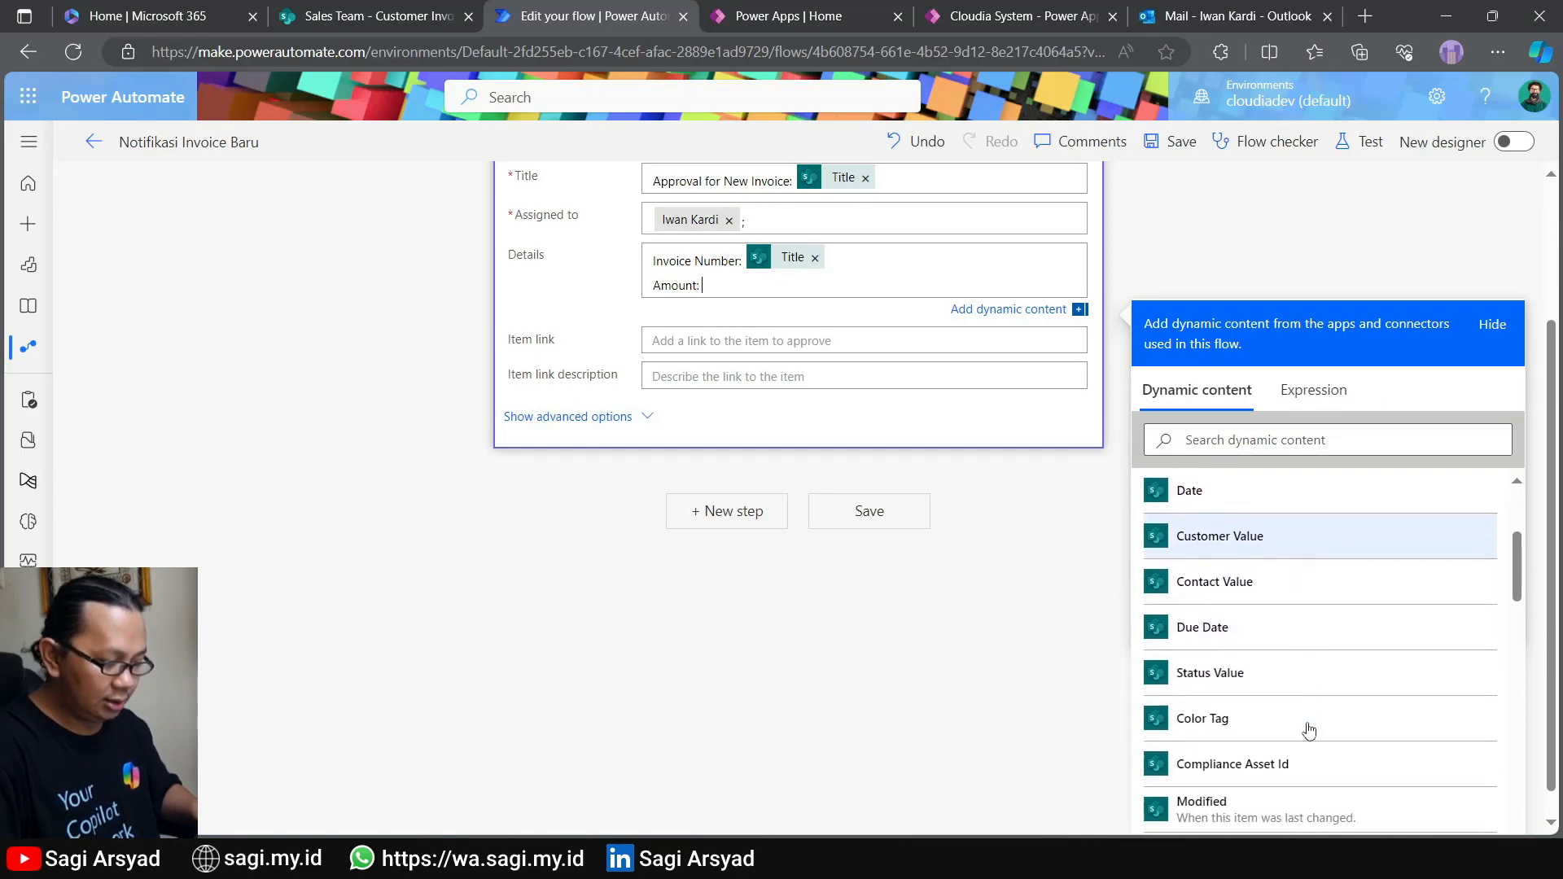
pyautogui.scroll(2, 1309, 730)
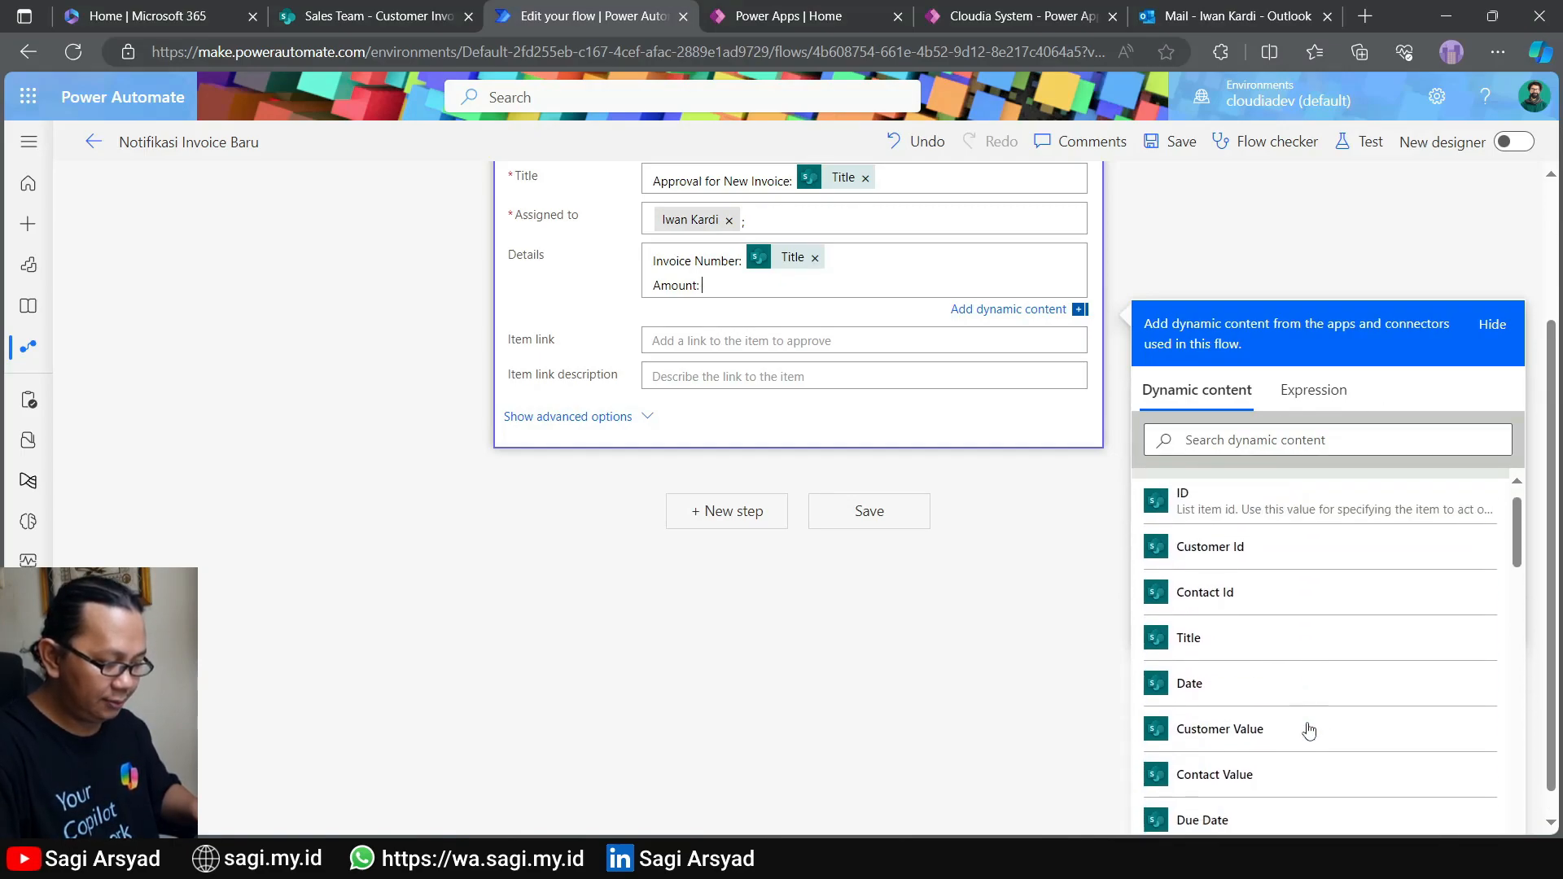
pyautogui.scroll(-5, 1309, 730)
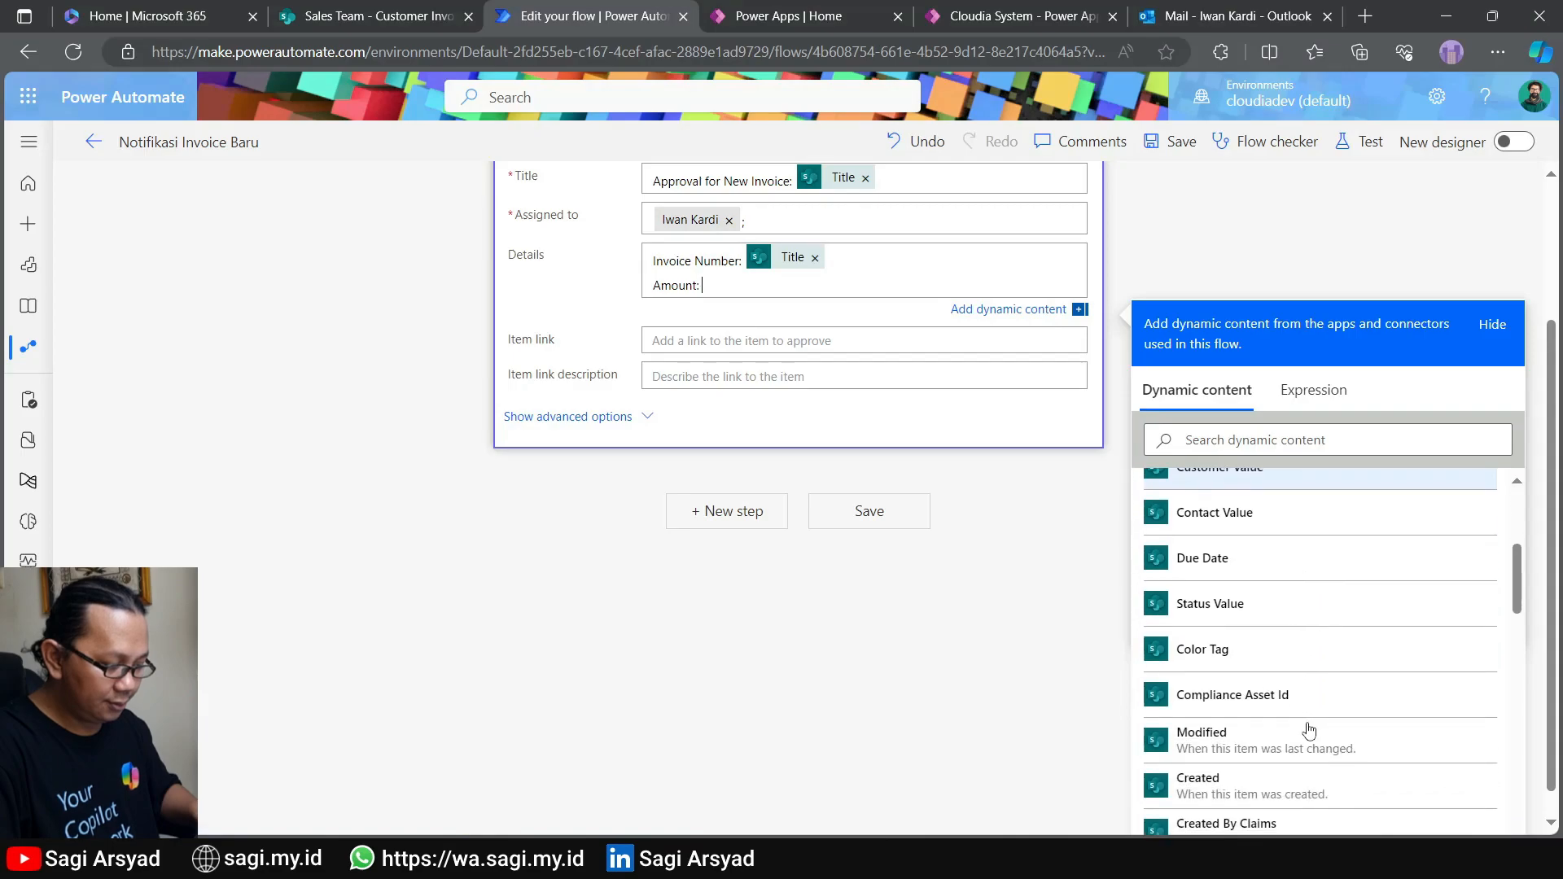
pyautogui.scroll(-12, 1309, 730)
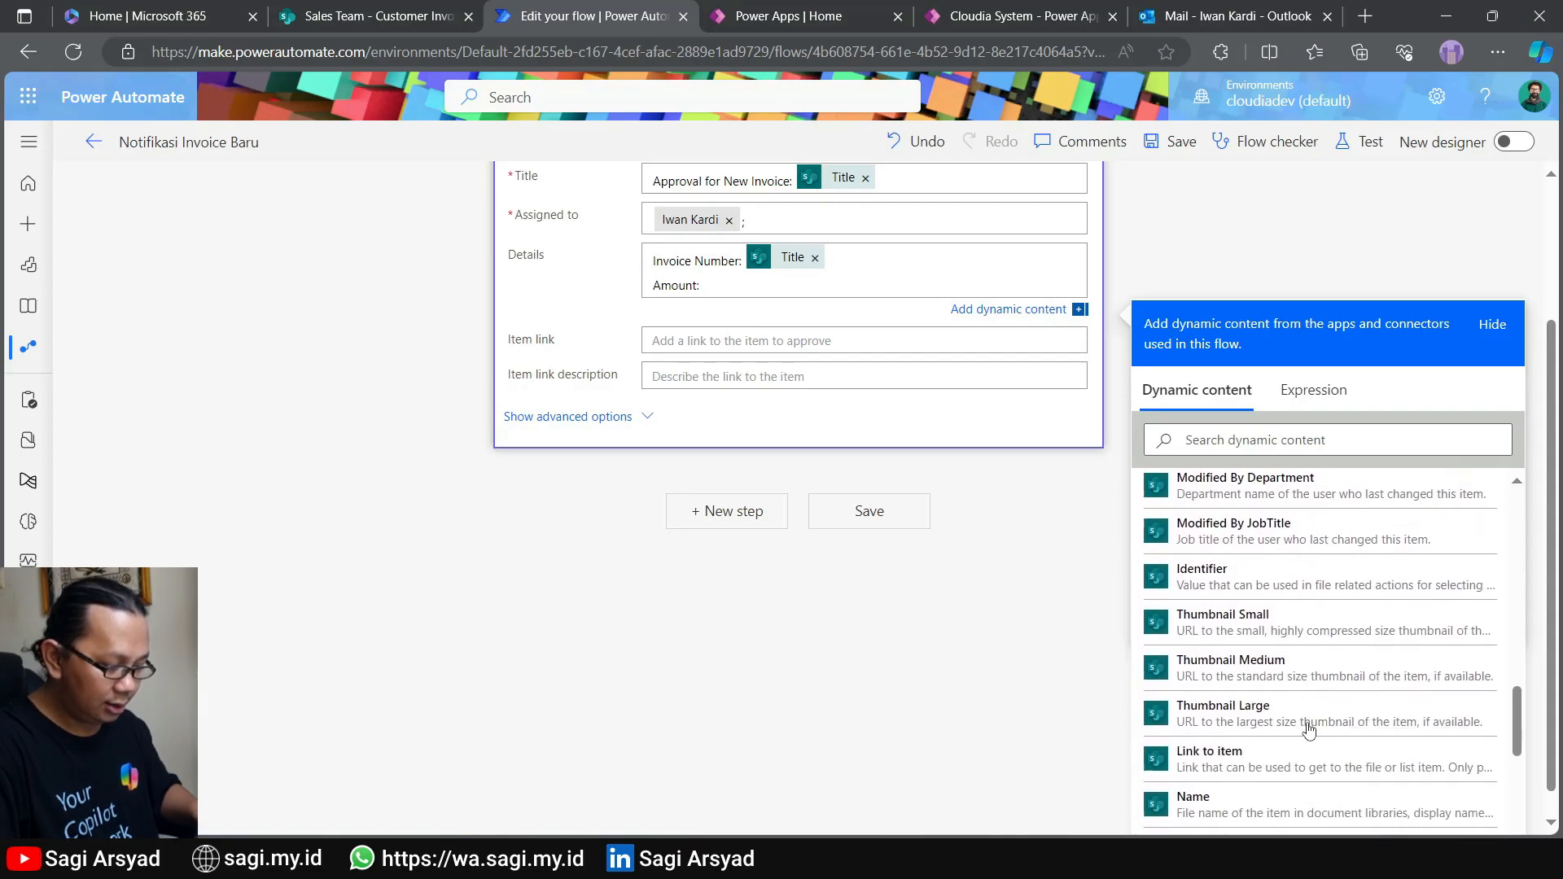
pyautogui.scroll(-1, 1309, 730)
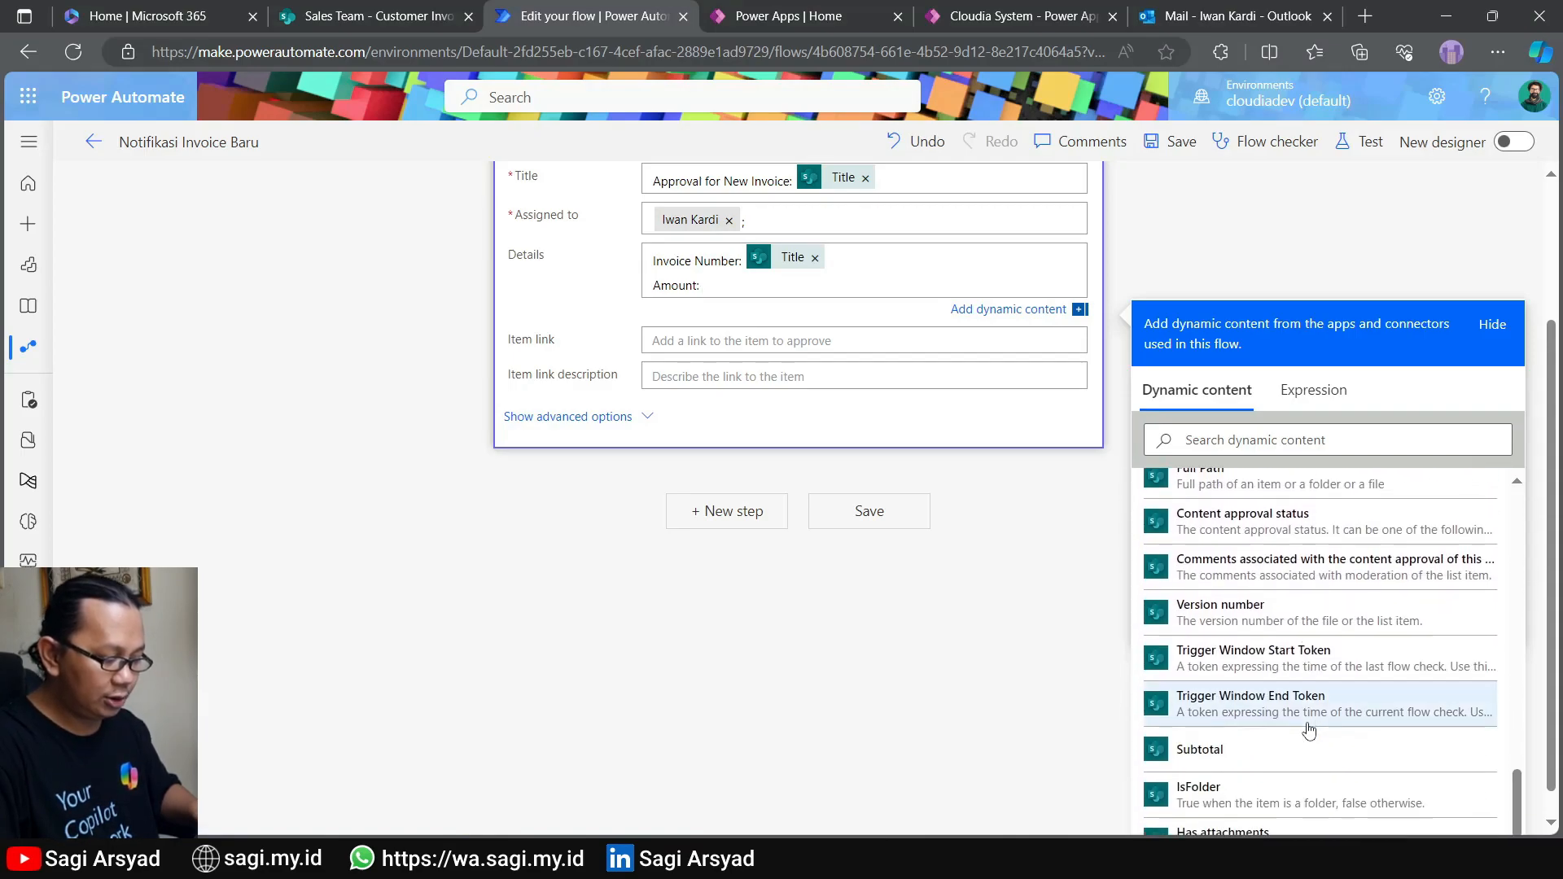
pyautogui.click(1305, 742)
# Add a third details line "Date:" followed by the dynamic Date value of the created item
pyautogui.scroll(3, 652, 563)
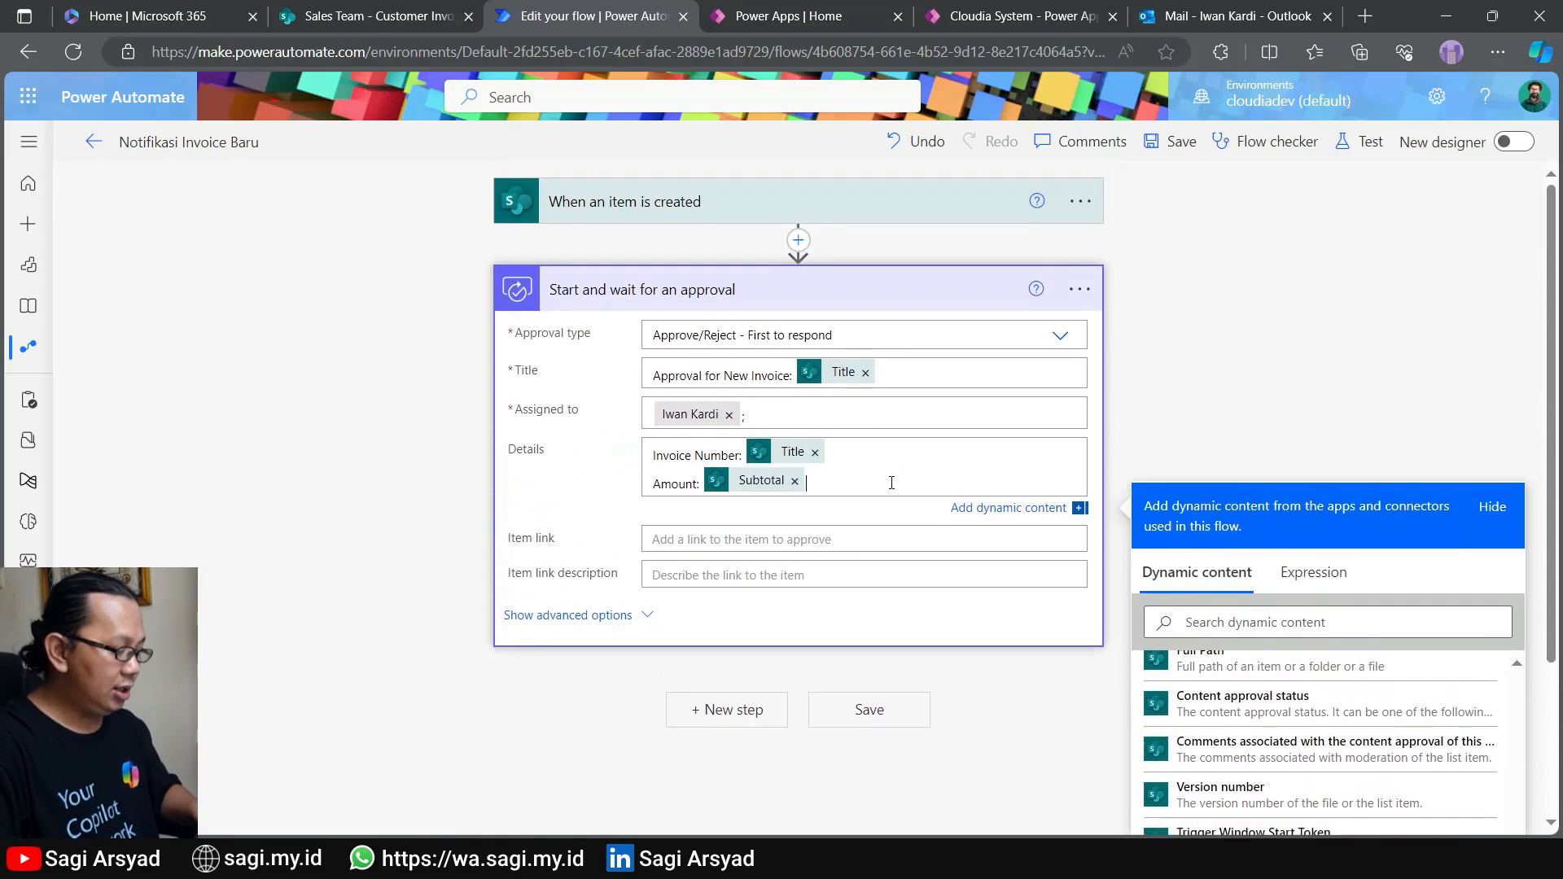
pyautogui.press('Return')
pyautogui.write('Date:')
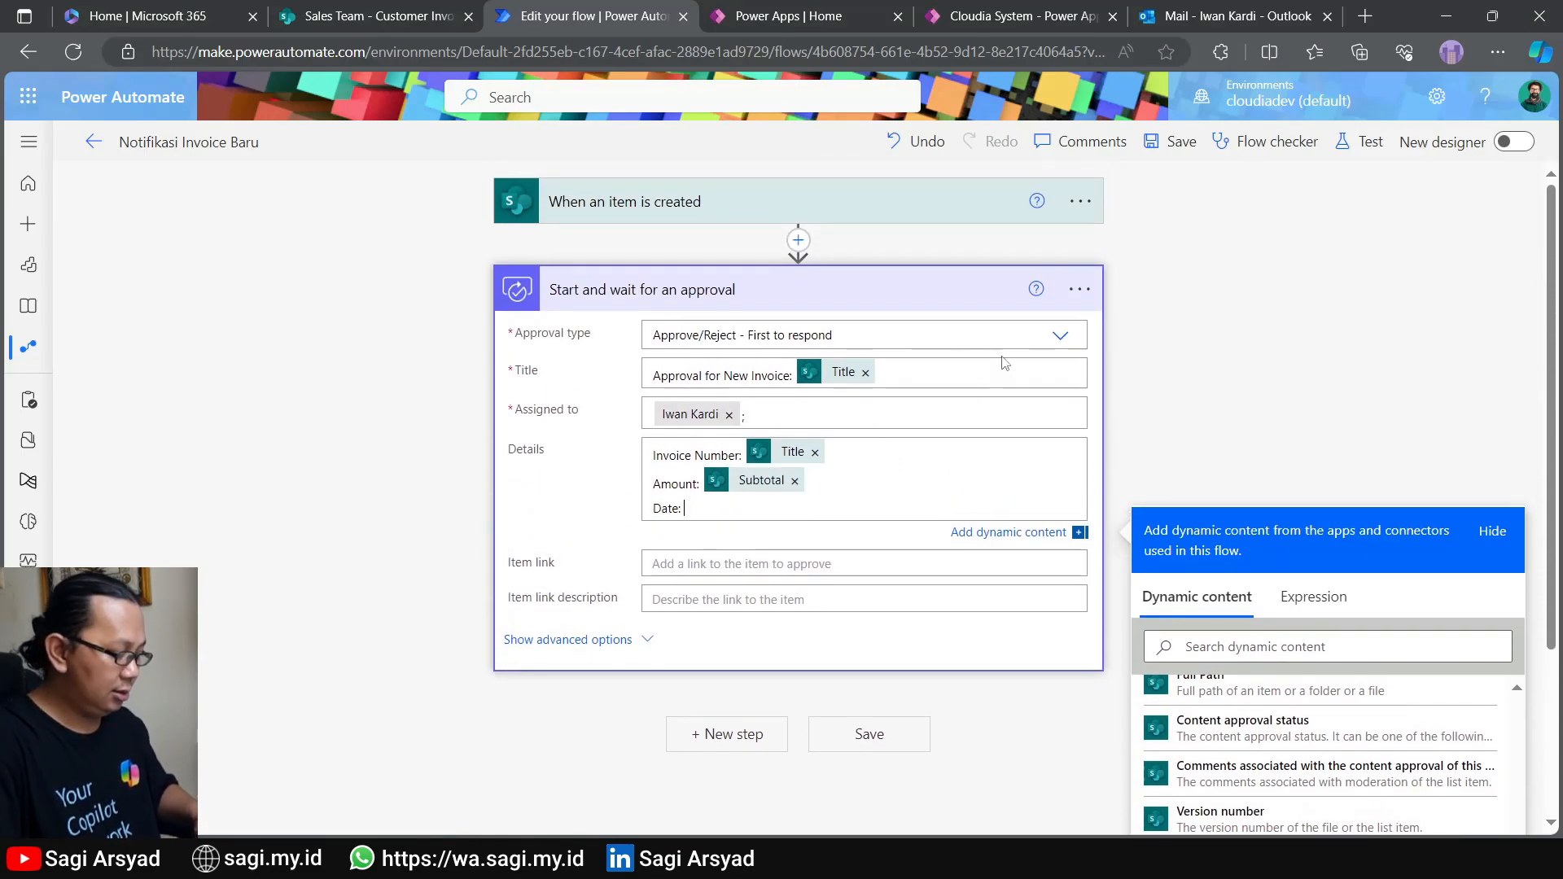
pyautogui.scroll(-5, 1433, 538)
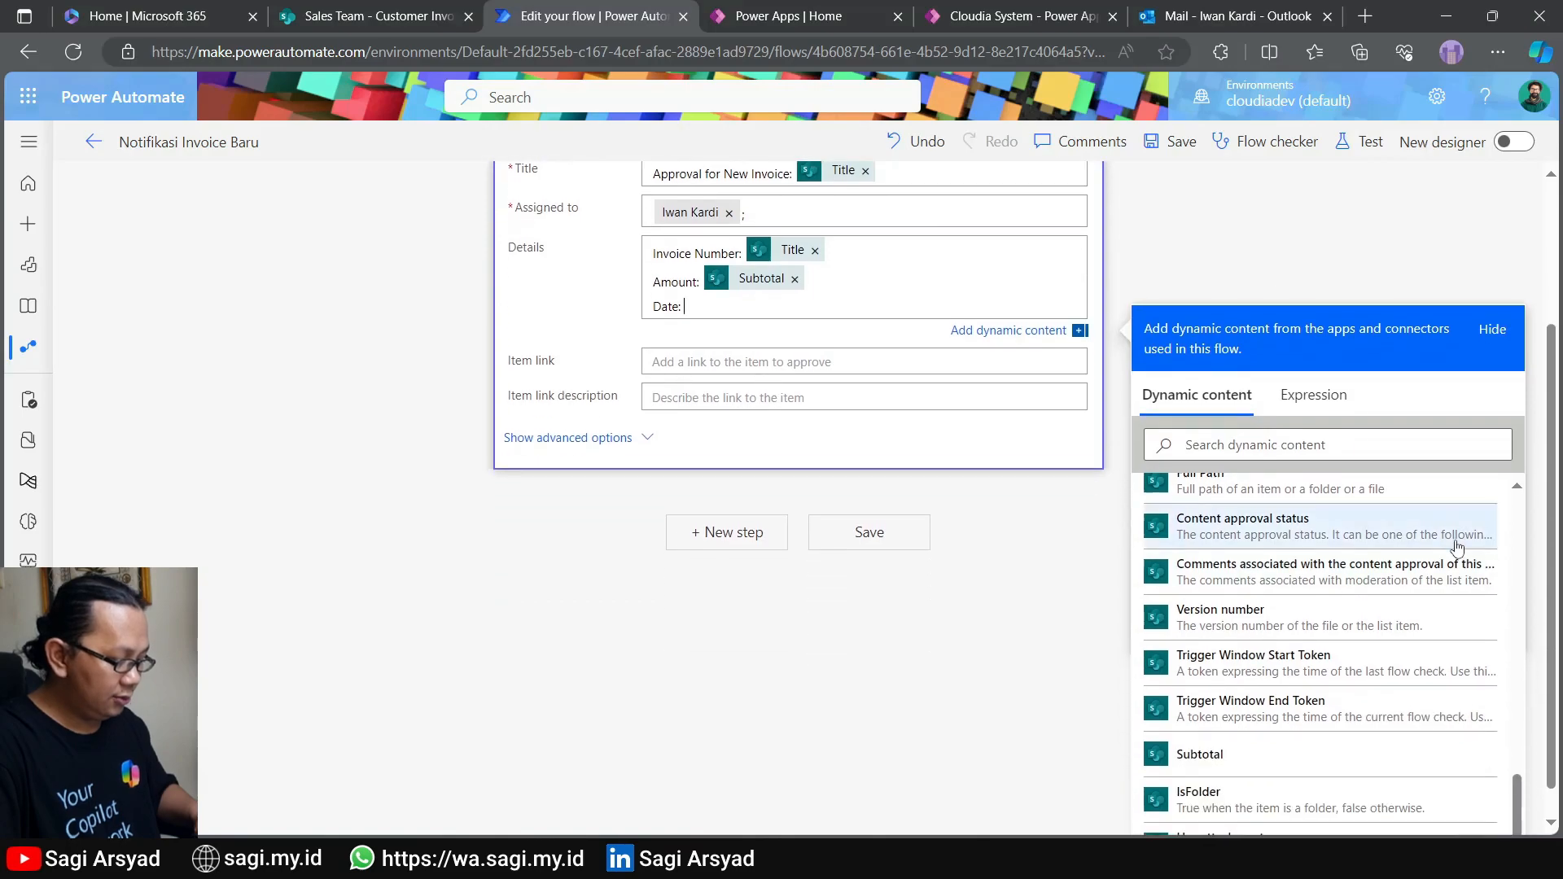
pyautogui.scroll(5, 1409, 561)
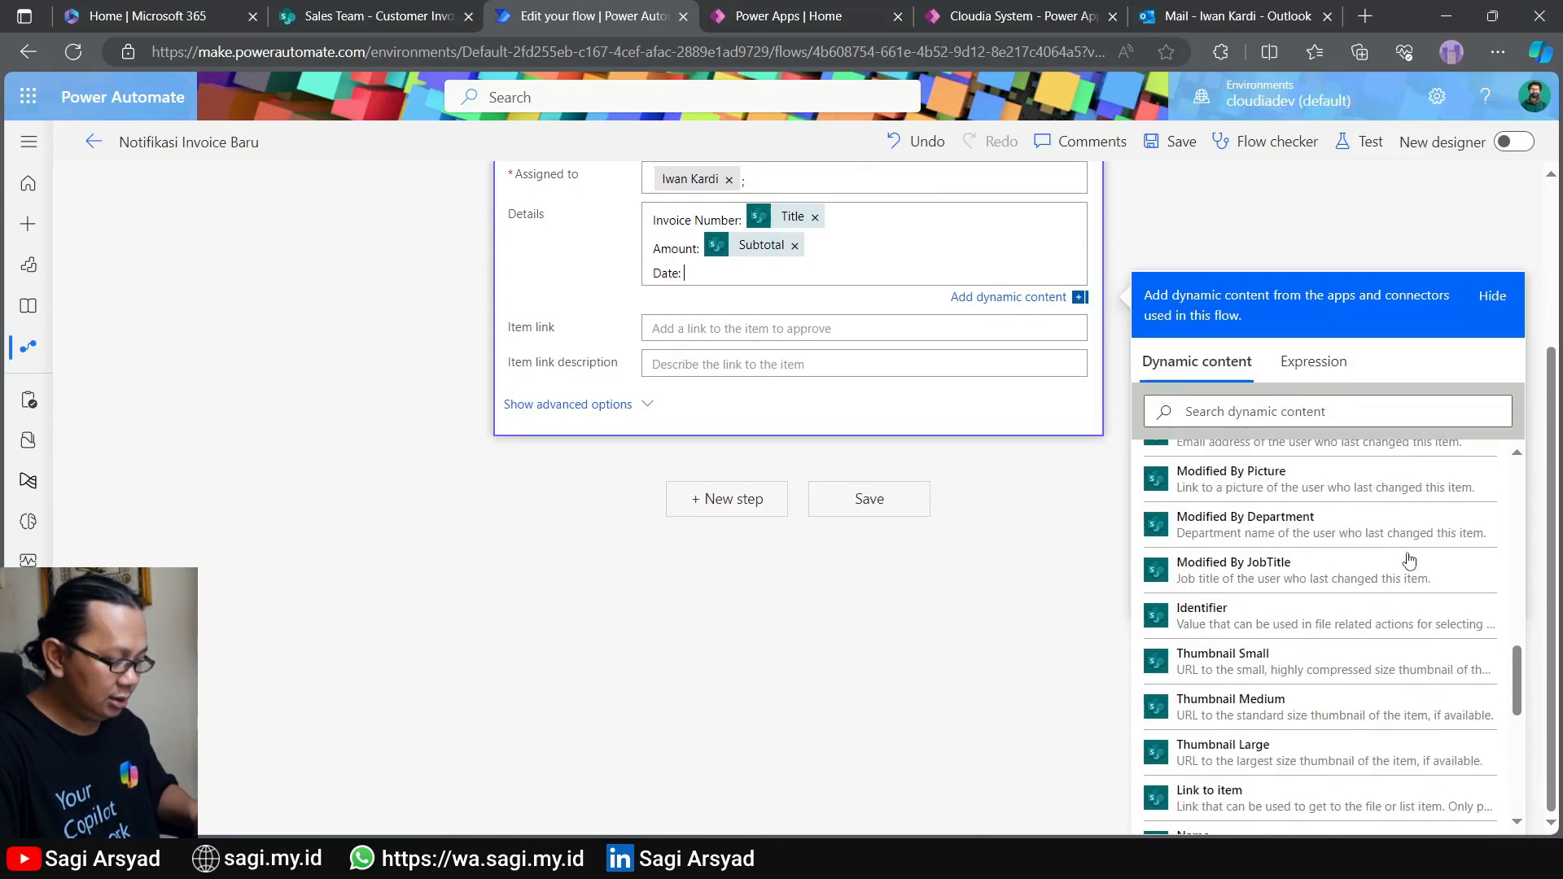
pyautogui.click(1353, 413)
pyautogui.write('date')
pyautogui.click(1327, 524)
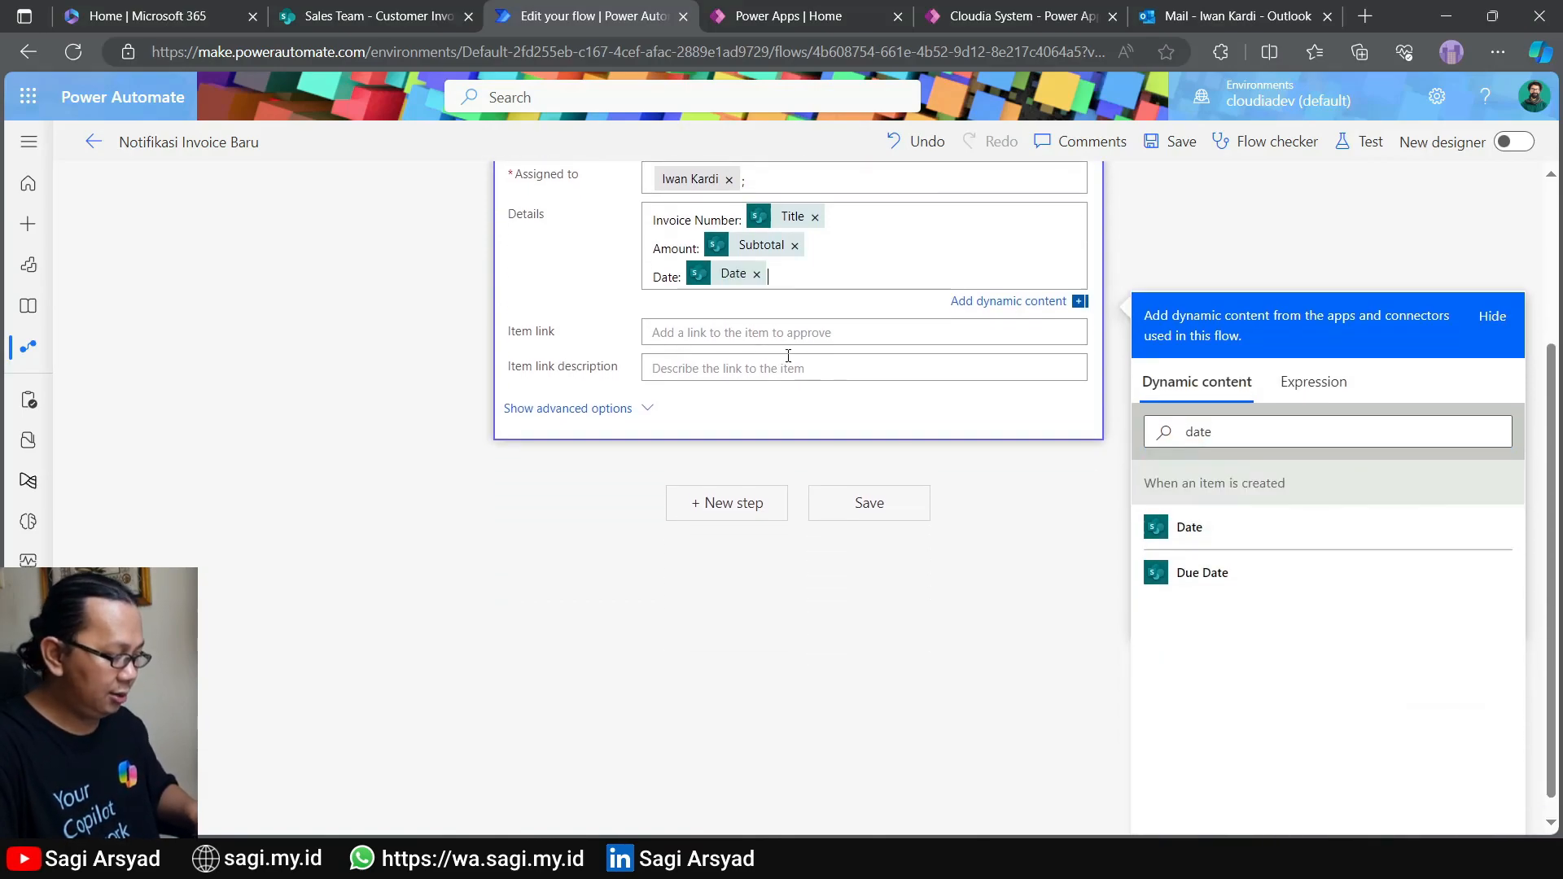
# Add a fourth details line "Due Date:" followed by the dynamic Due Date value of the created item
pyautogui.click(809, 284)
pyautogui.press('Return')
pyautogui.write('D')
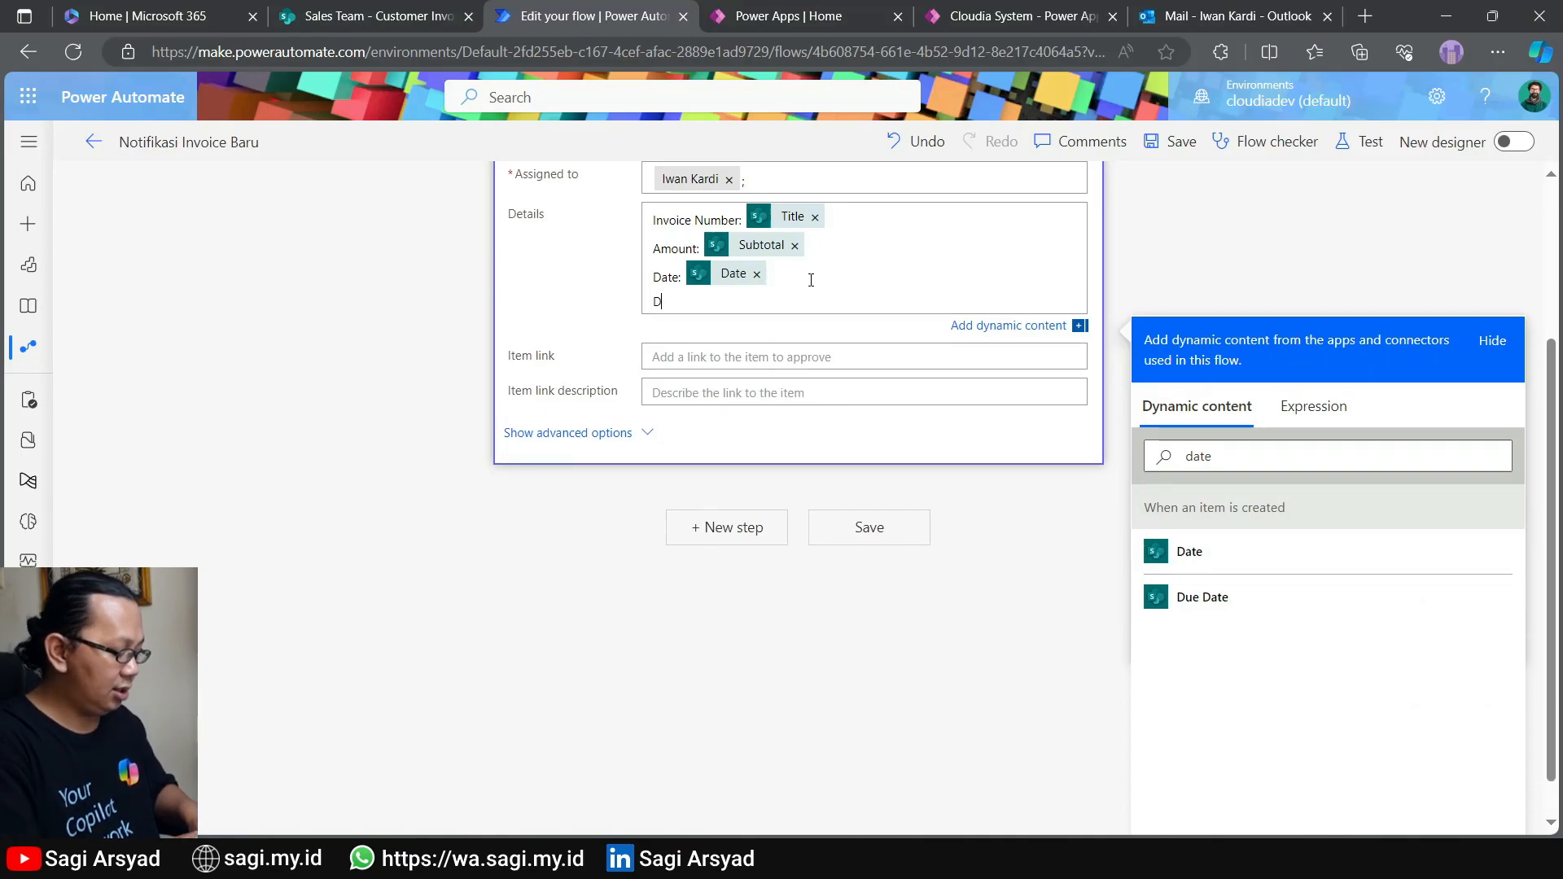
pyautogui.write('ue Date')
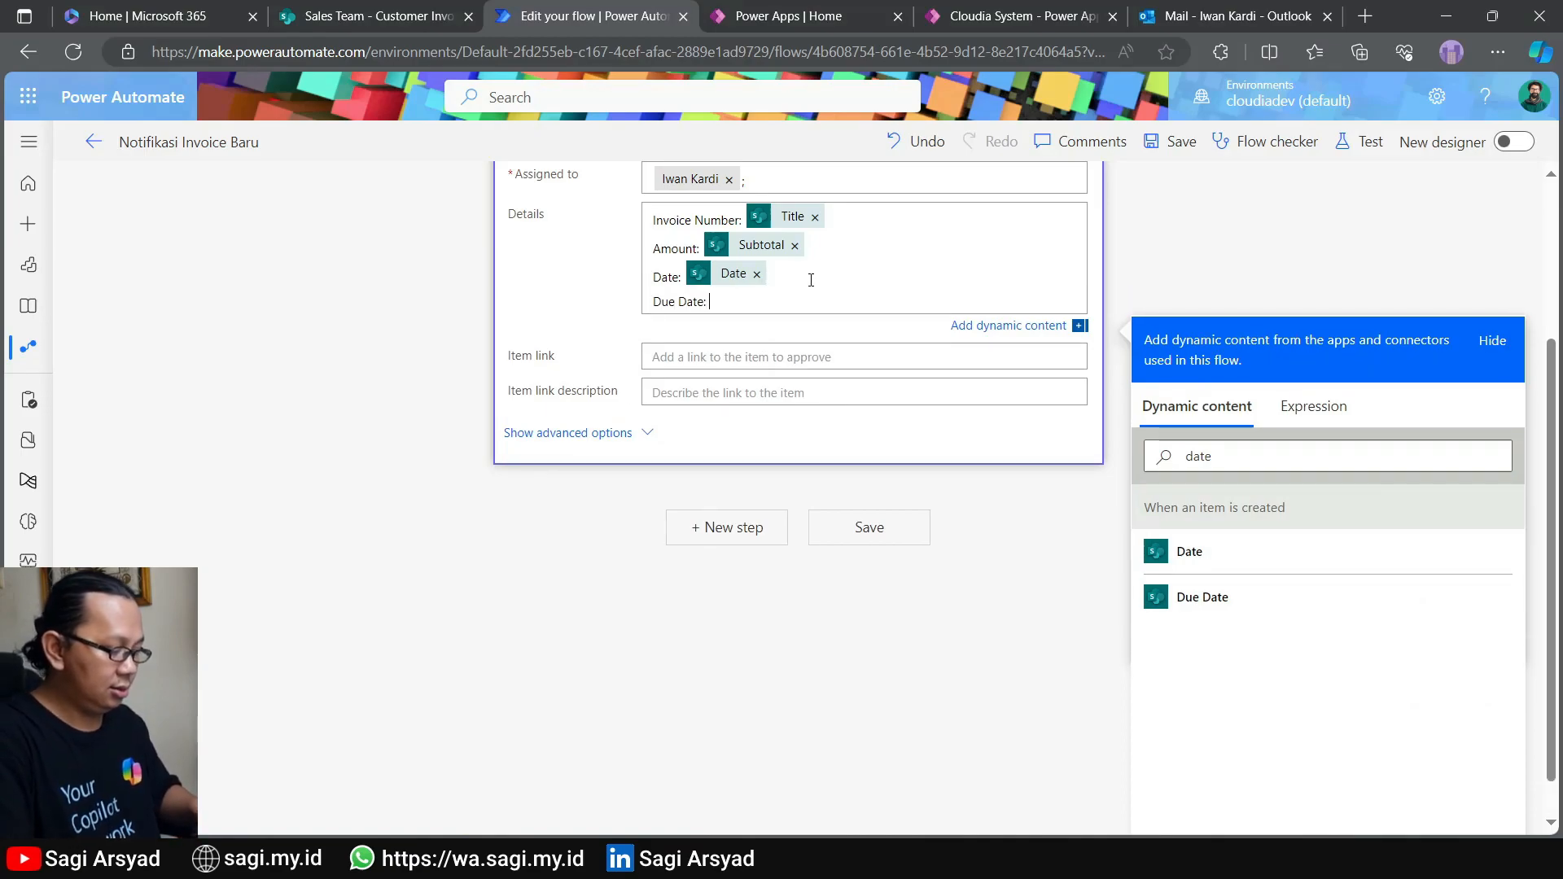
pyautogui.write(':')
pyautogui.click(1203, 597)
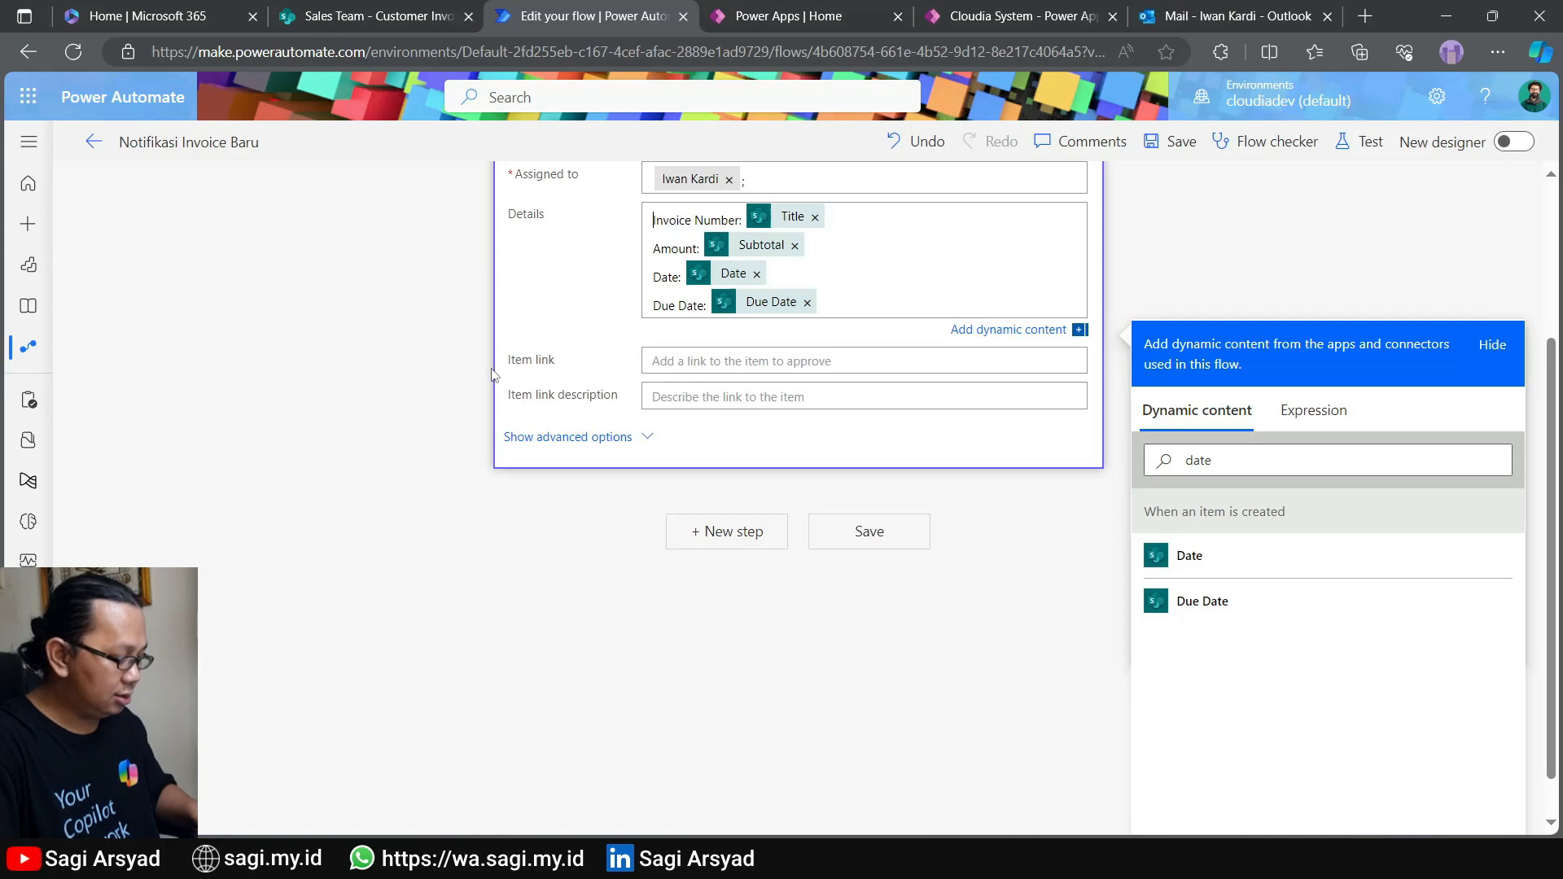
# Show the approval action's advanced options and set the Requestor to the Cloudia System account
pyautogui.click(562, 442)
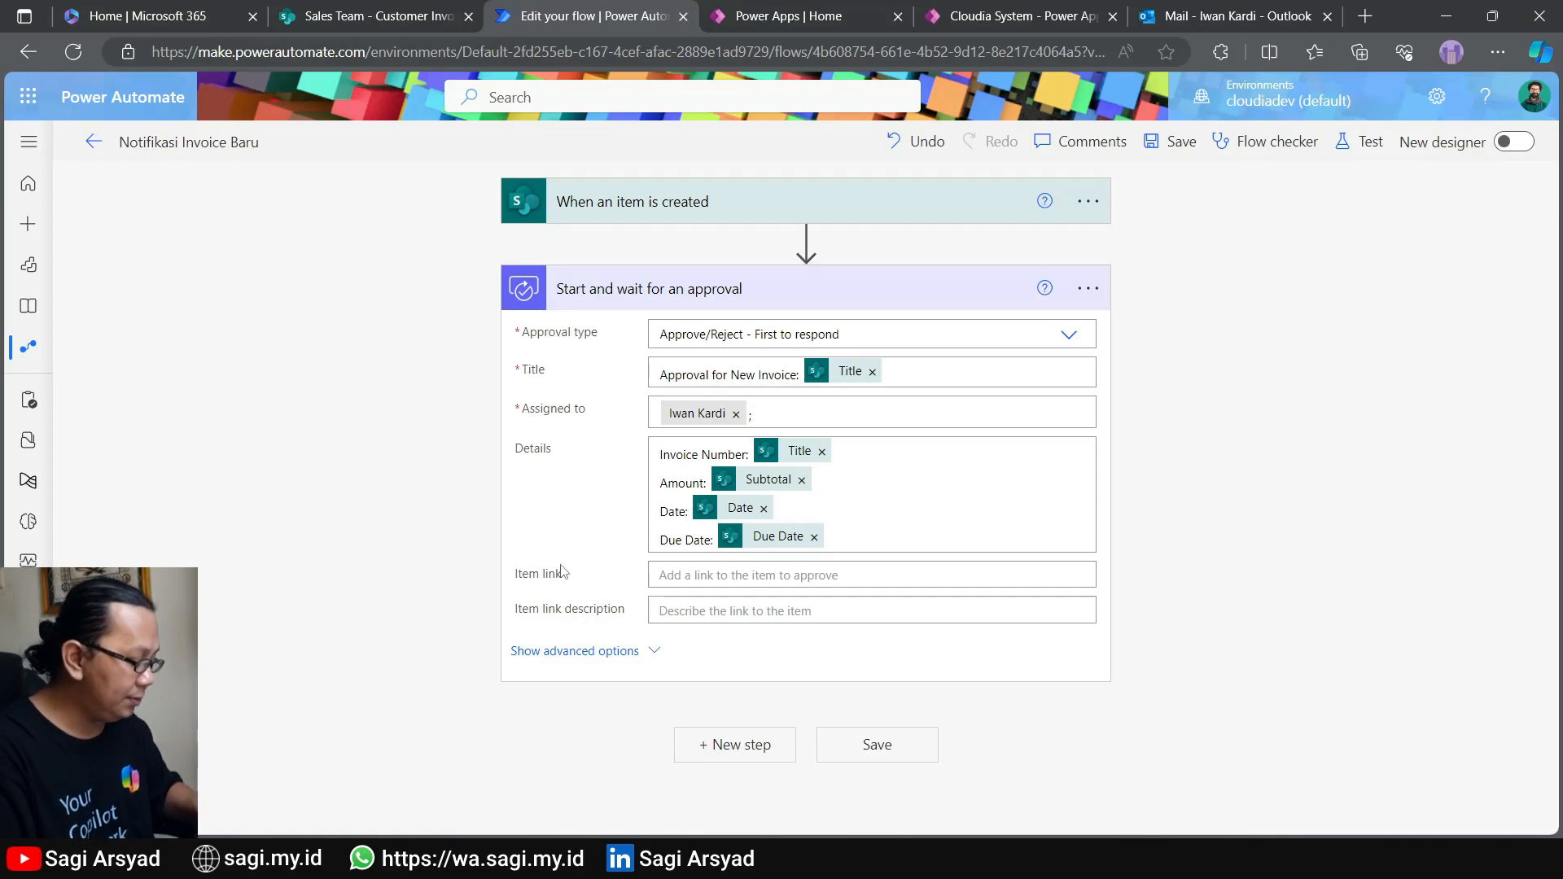
pyautogui.click(571, 652)
pyautogui.scroll(-3, 499, 591)
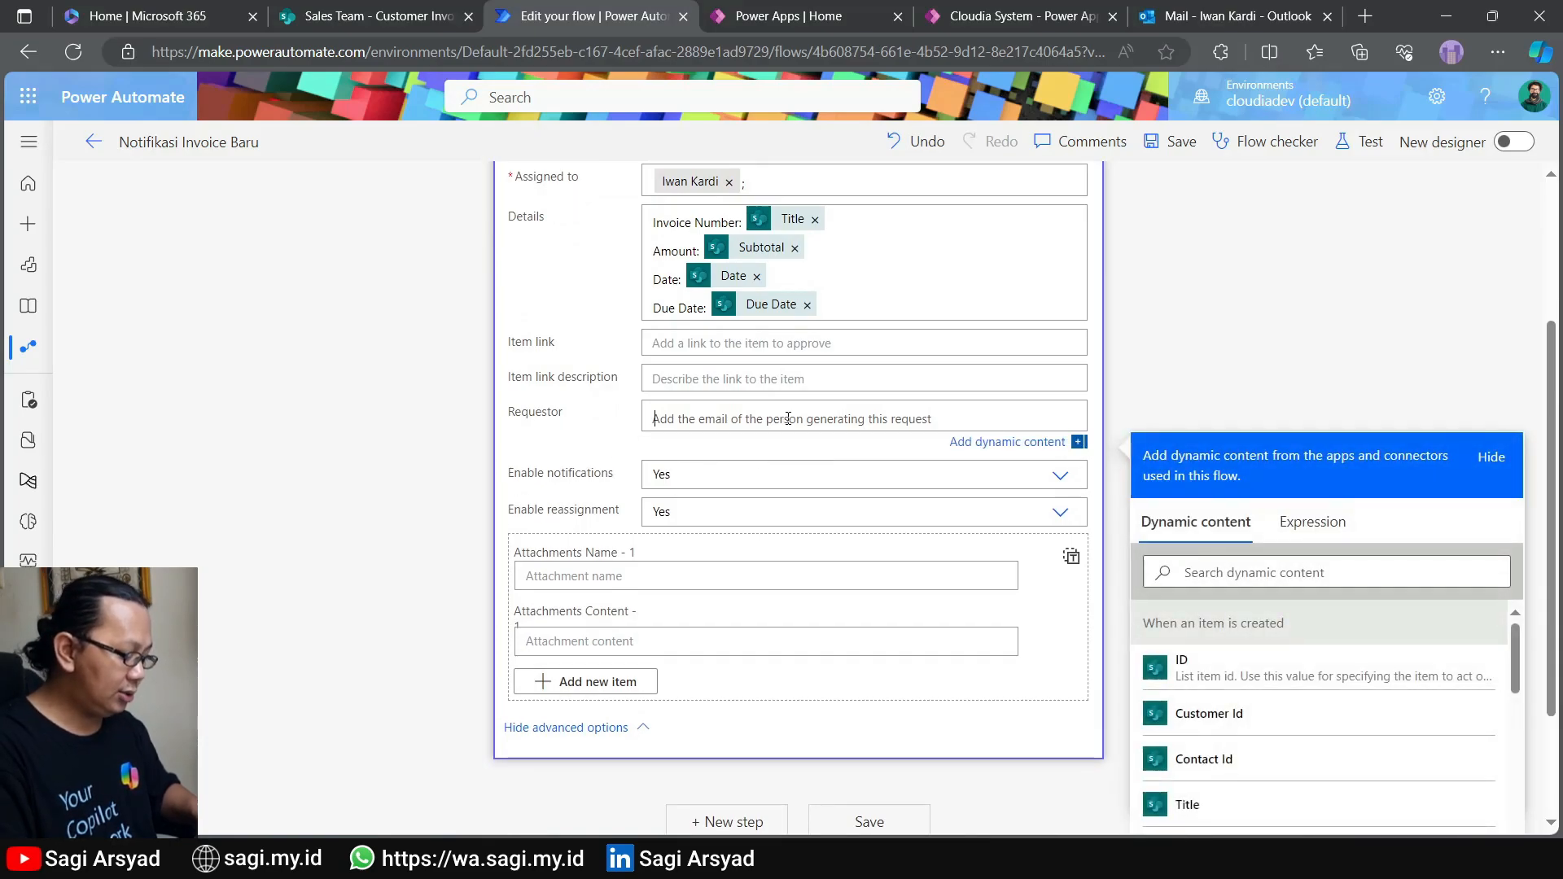
pyautogui.write('sys')
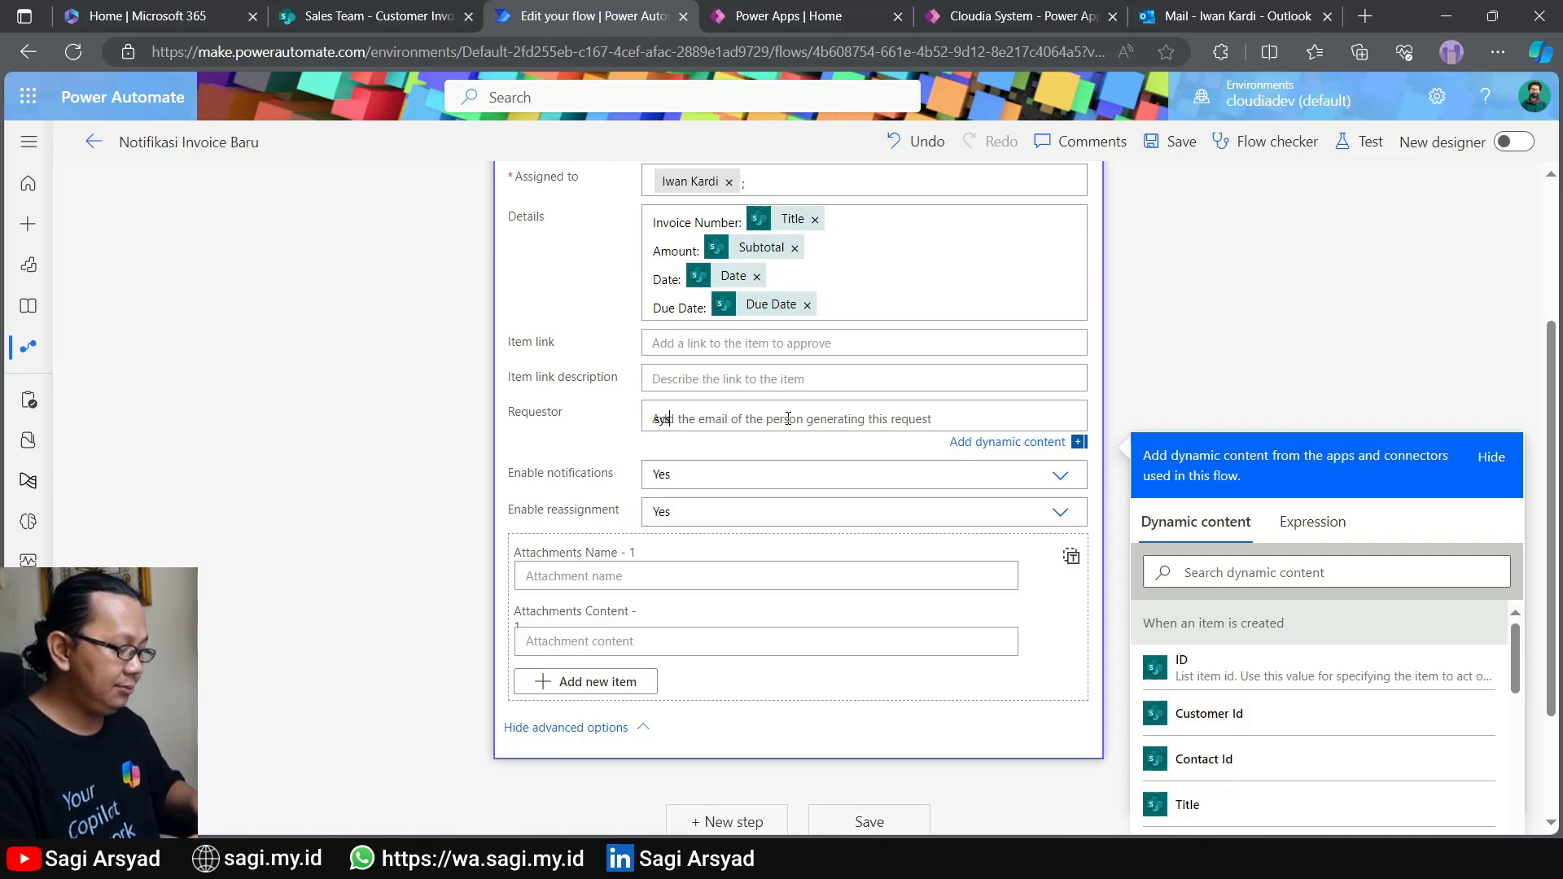
pyautogui.write('temm')
pyautogui.press('BackSpace')
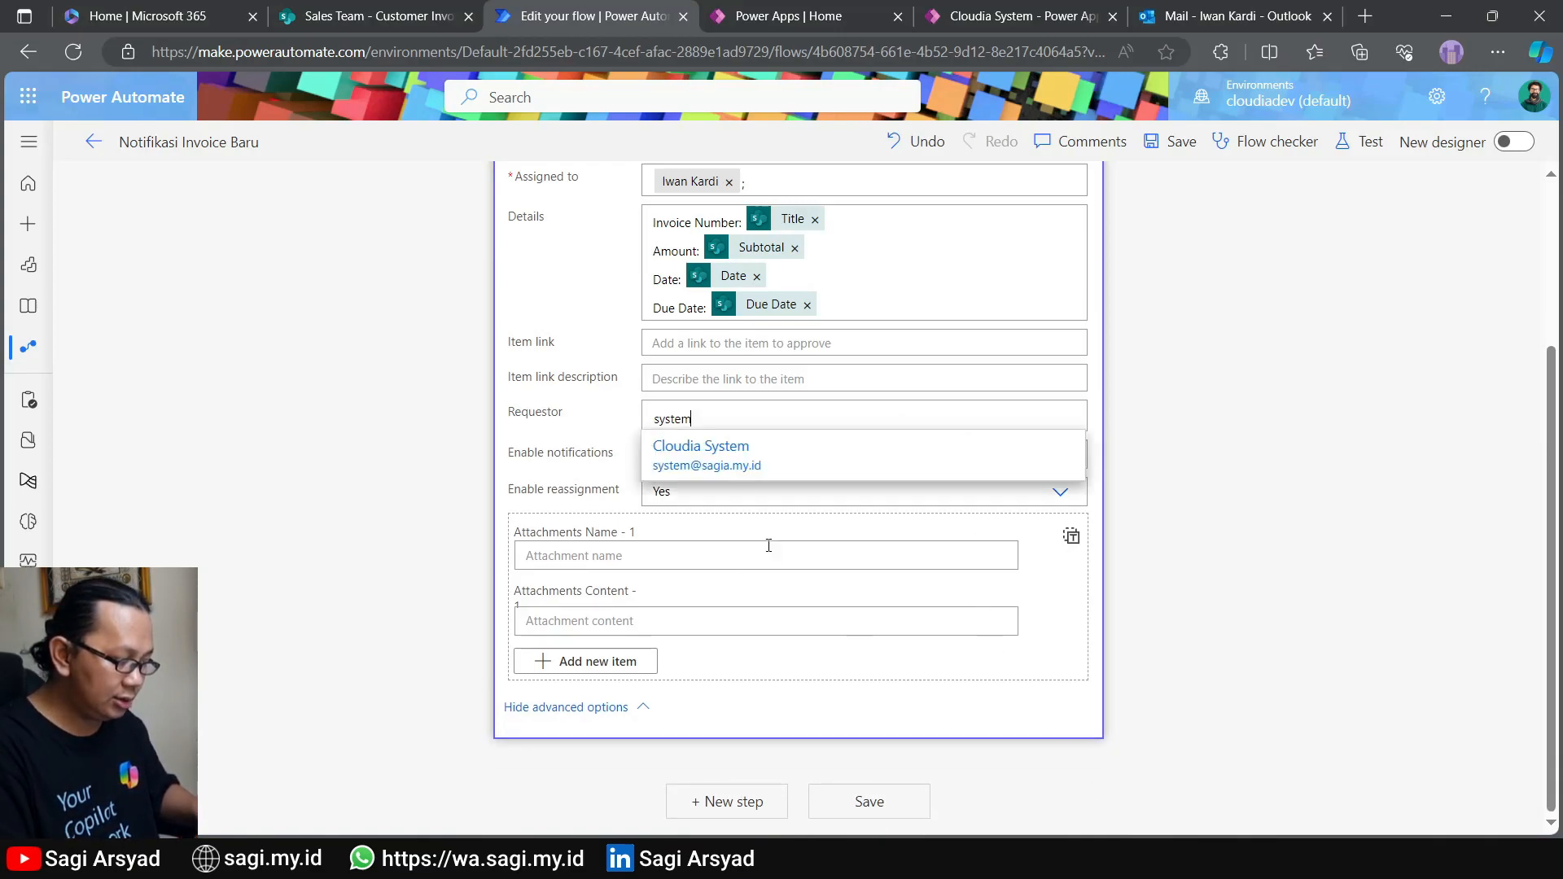
pyautogui.click(792, 465)
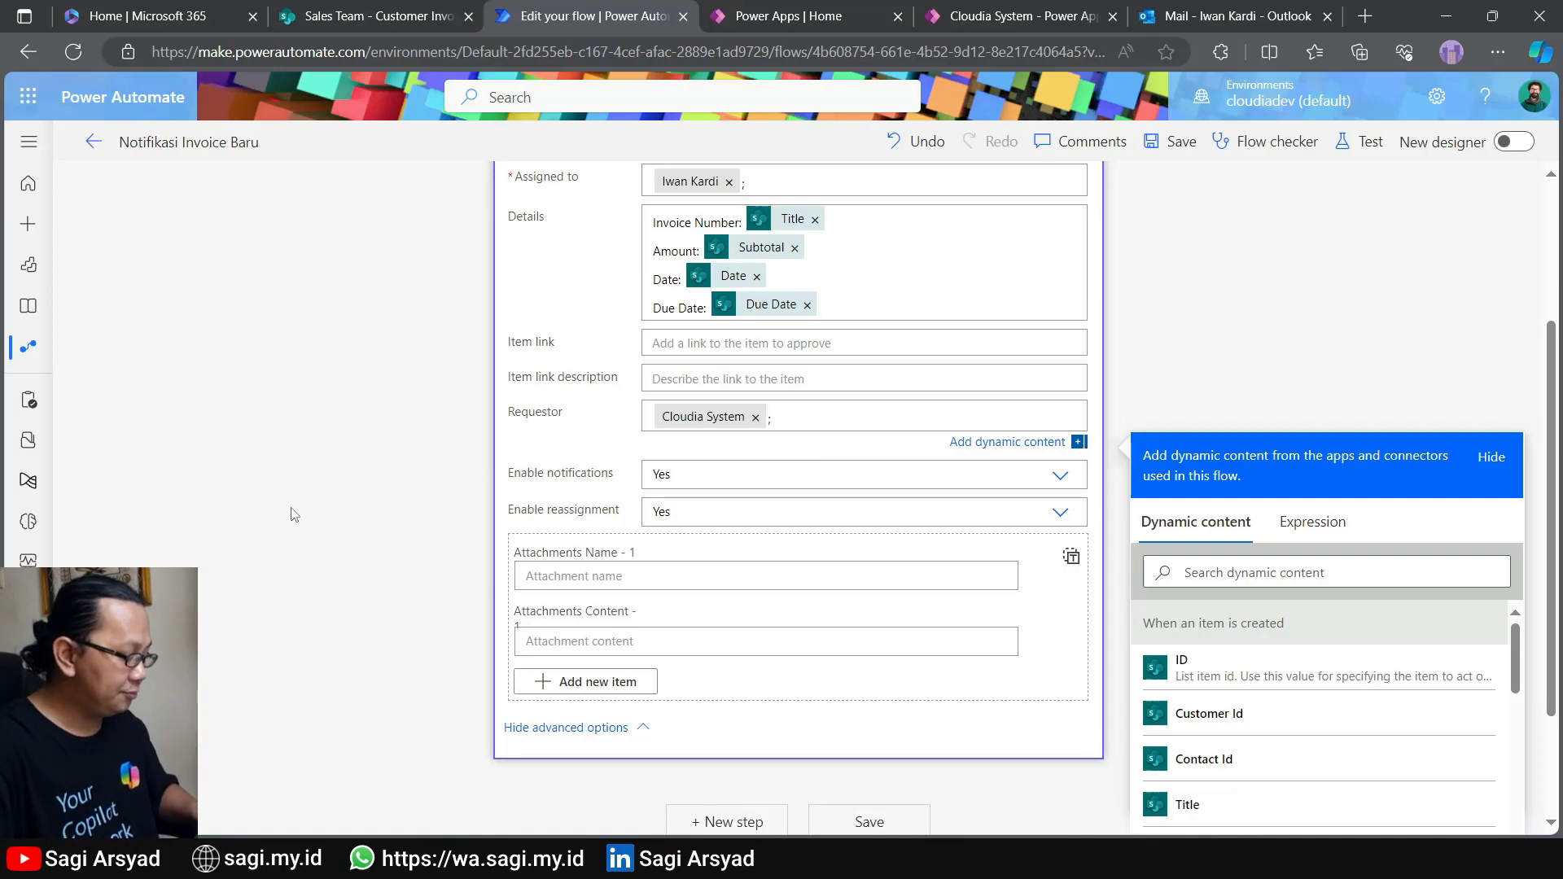
# Collapse the approval action and add a Condition control after it
pyautogui.scroll(-2, 296, 543)
pyautogui.scroll(2, 635, 574)
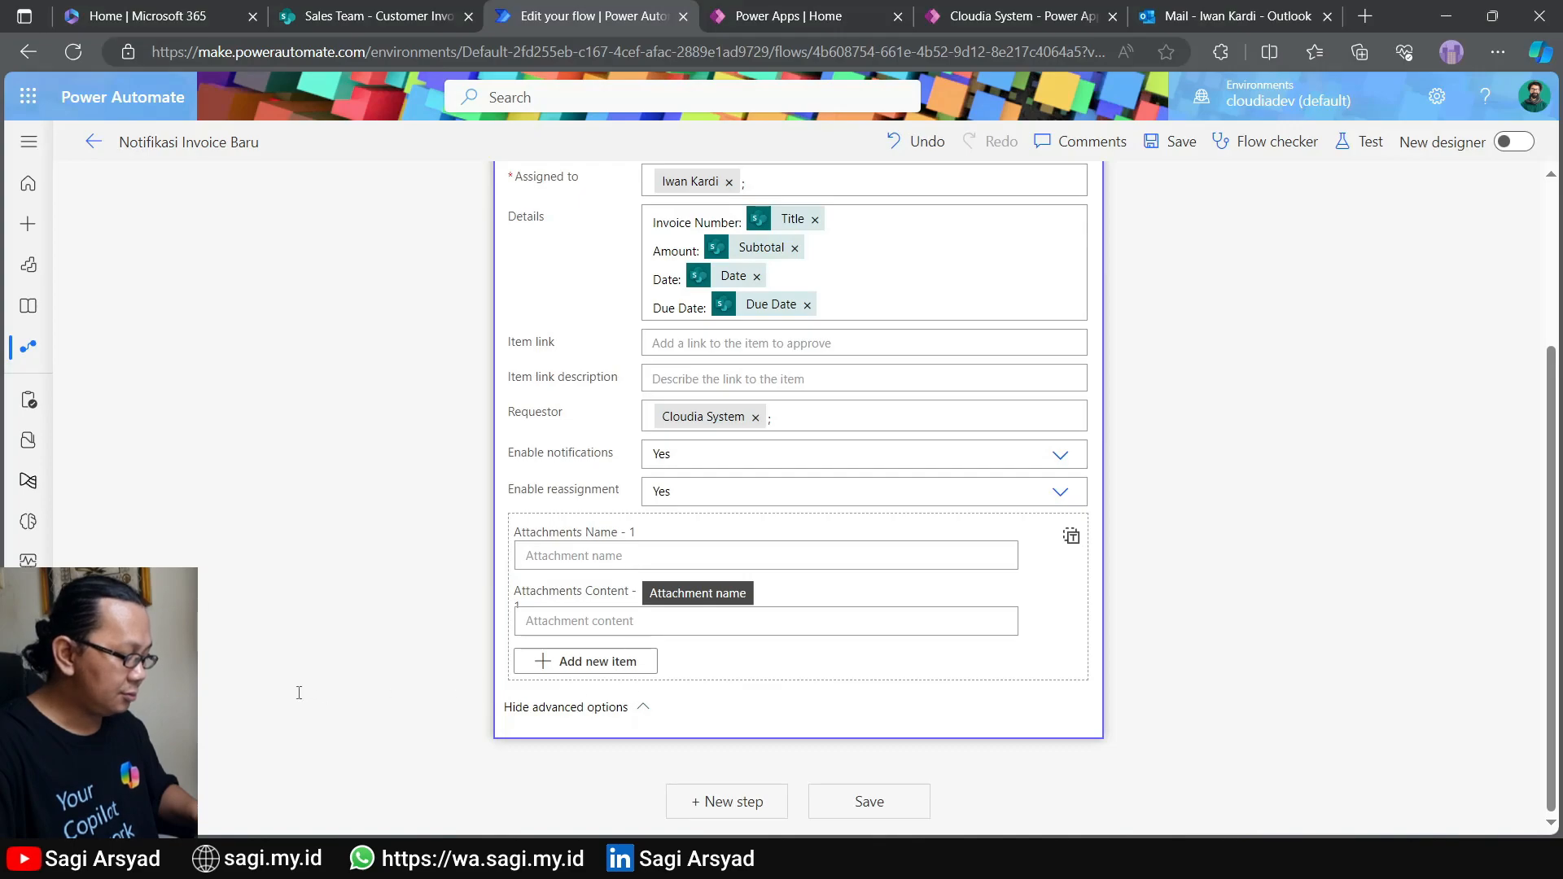
pyautogui.scroll(3, 1352, 546)
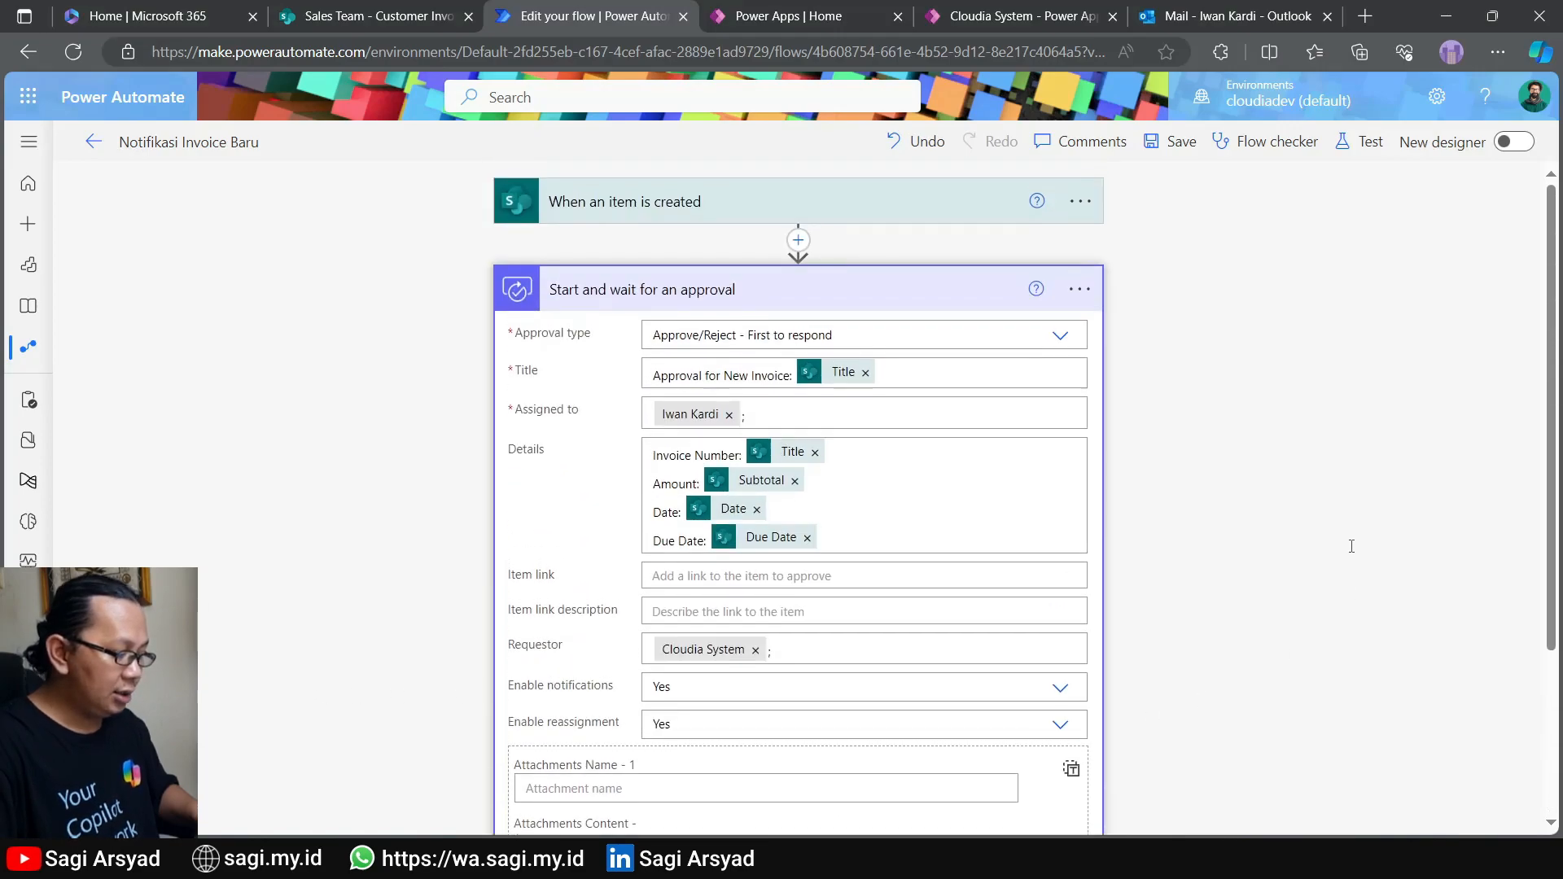
pyautogui.click(903, 302)
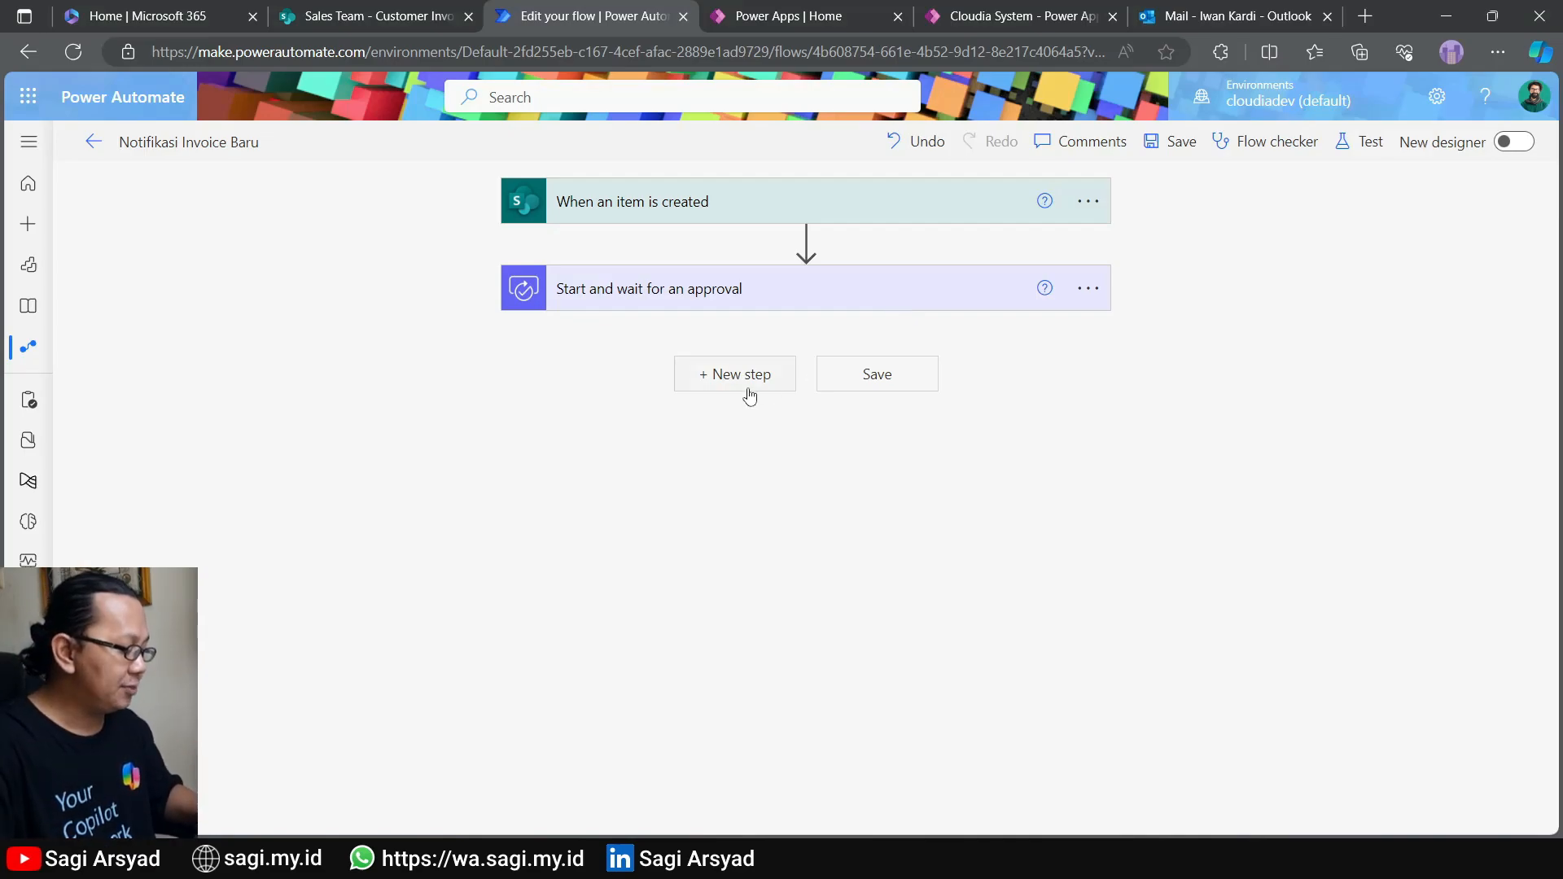
pyautogui.click(749, 394)
pyautogui.click(556, 541)
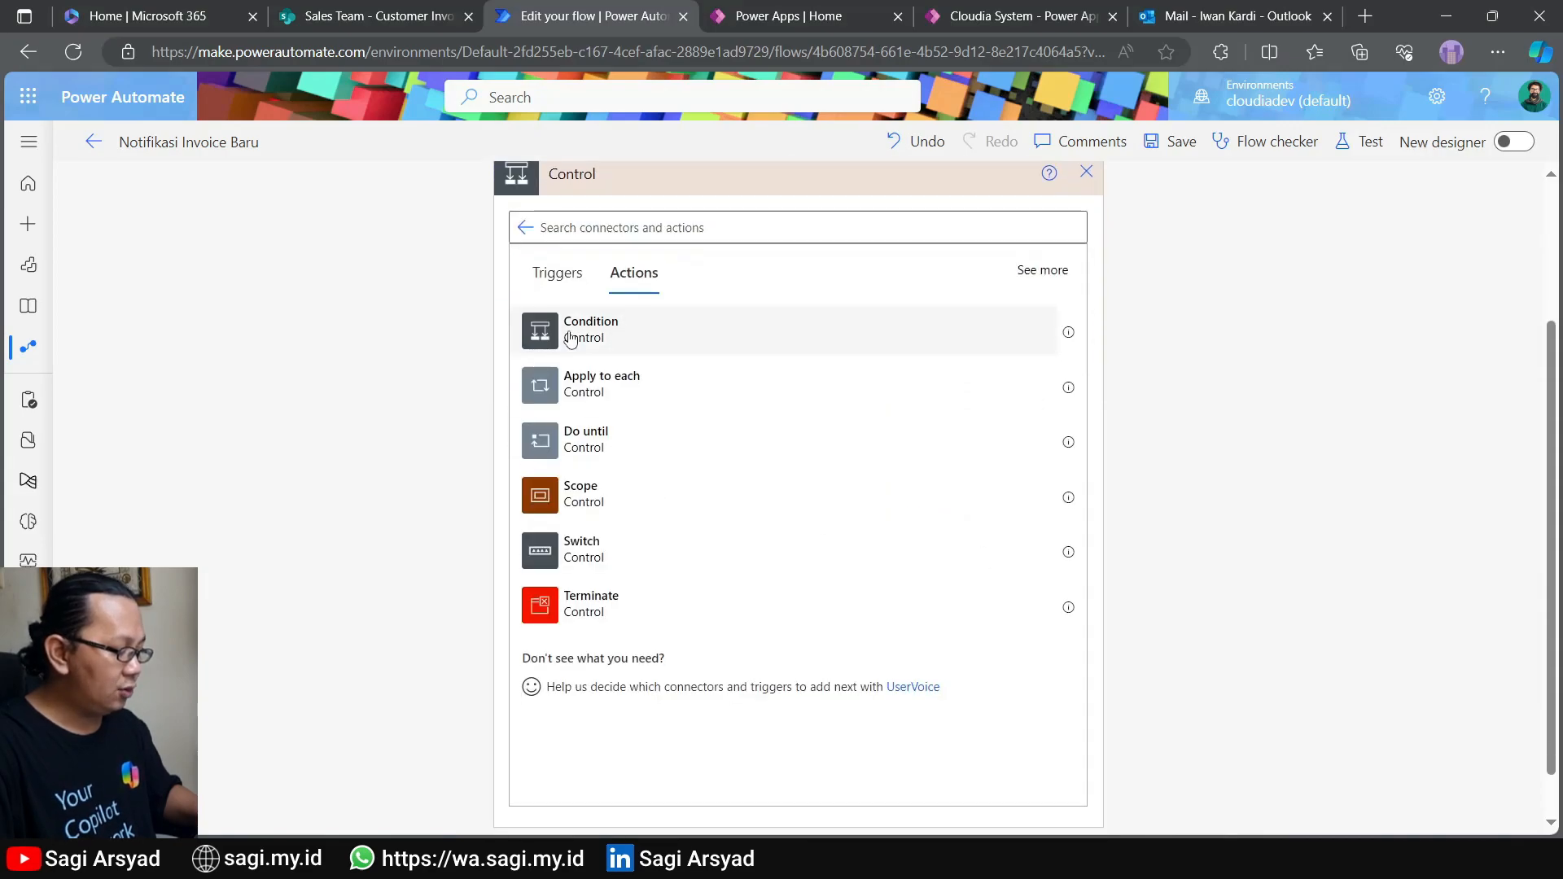
pyautogui.click(570, 338)
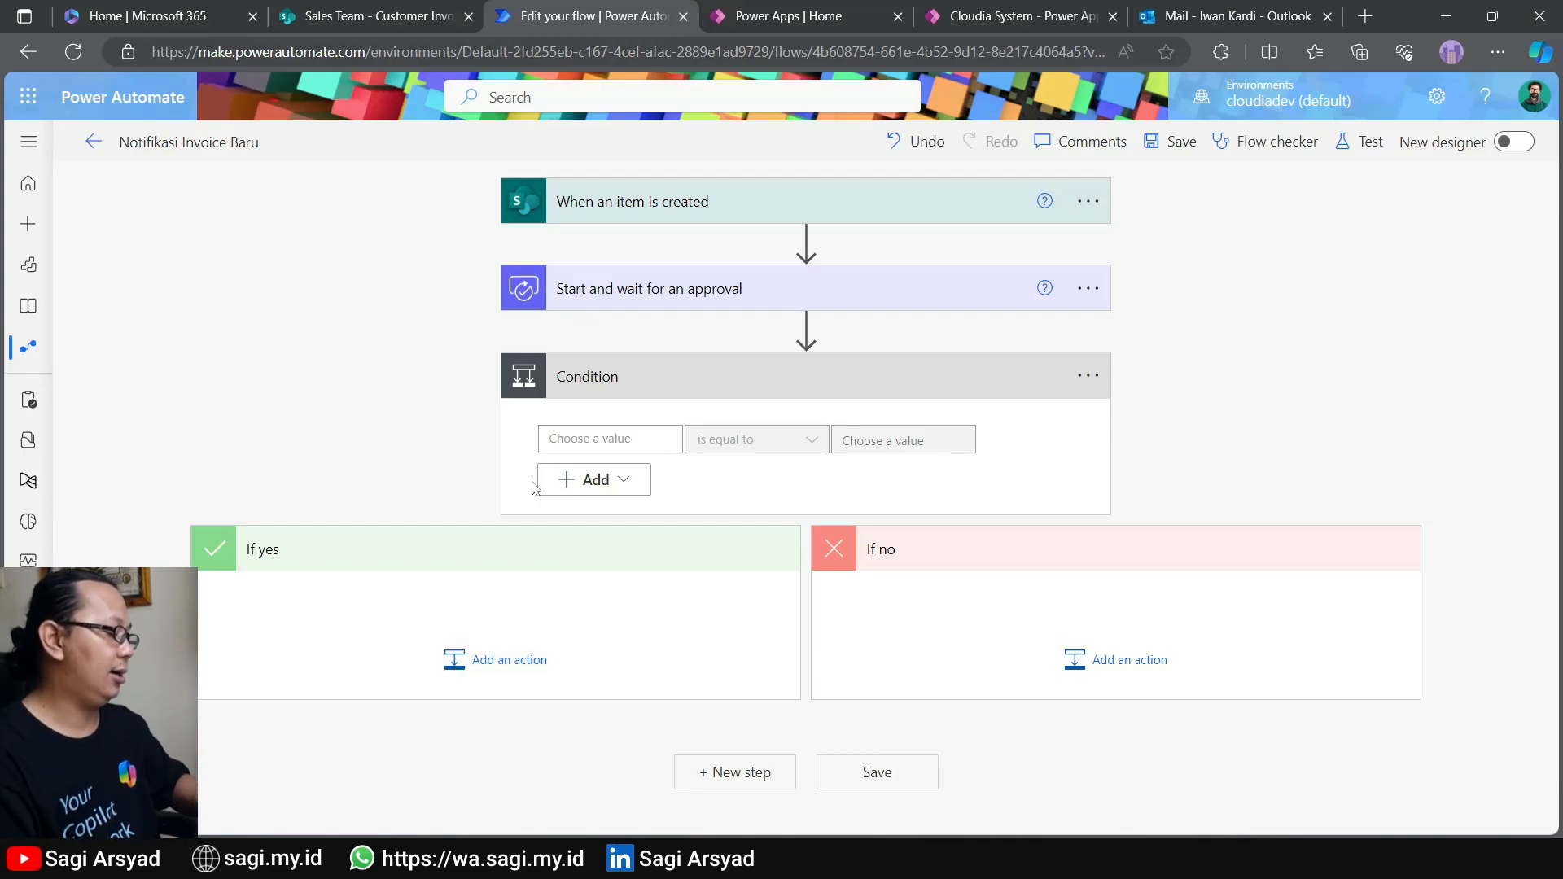
# Configure the condition to check that the approval's dynamic Outcome value is equal to "Approve"
pyautogui.click(561, 438)
pyautogui.scroll(-1, 883, 643)
pyautogui.click(886, 672)
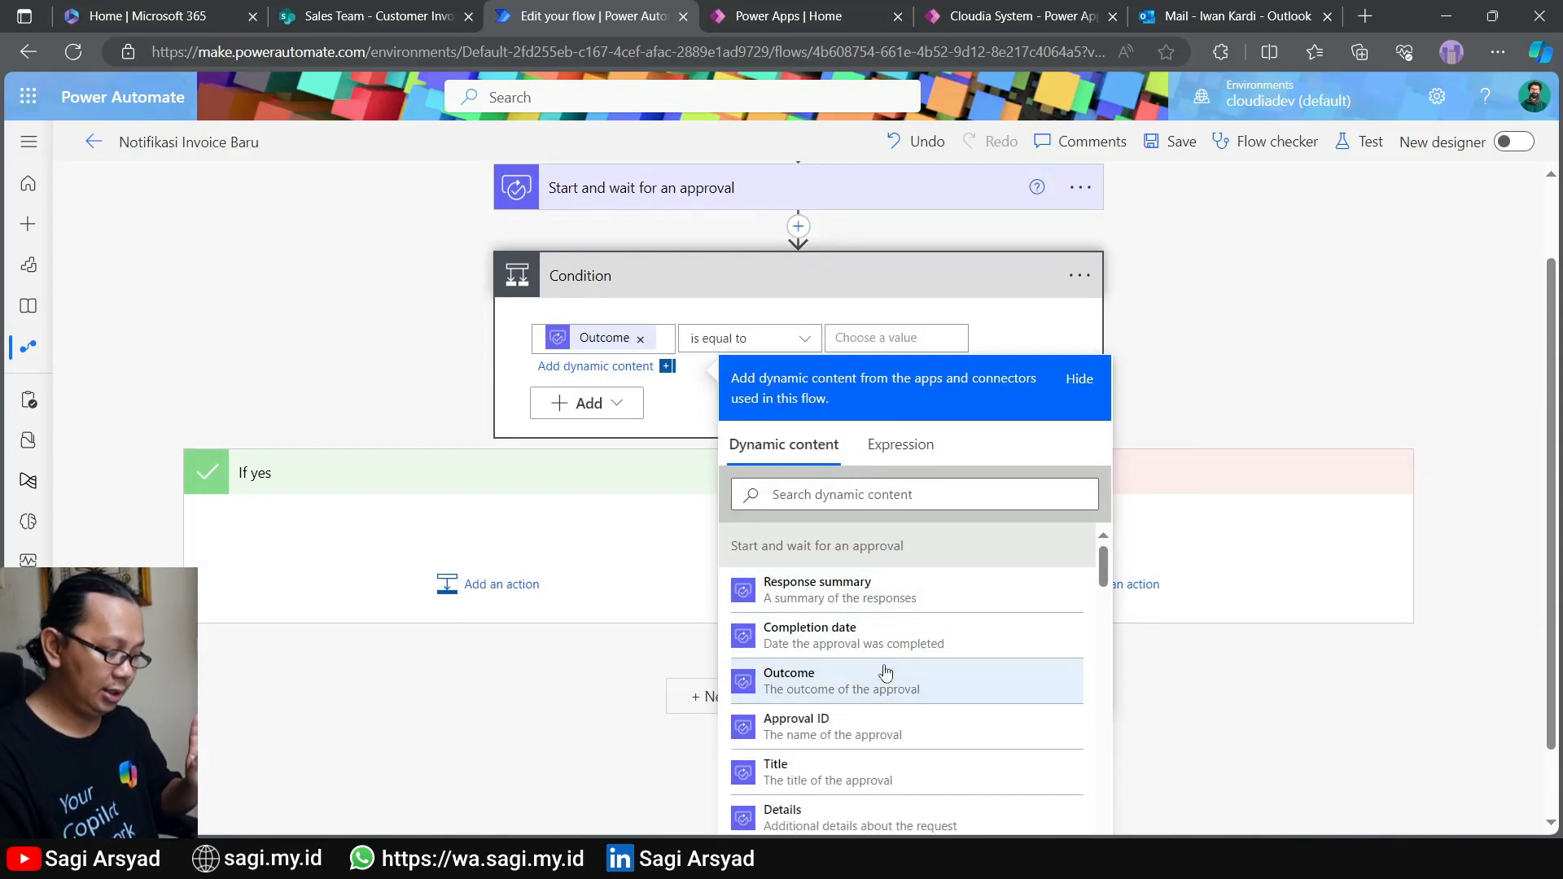
pyautogui.click(853, 338)
pyautogui.write('A')
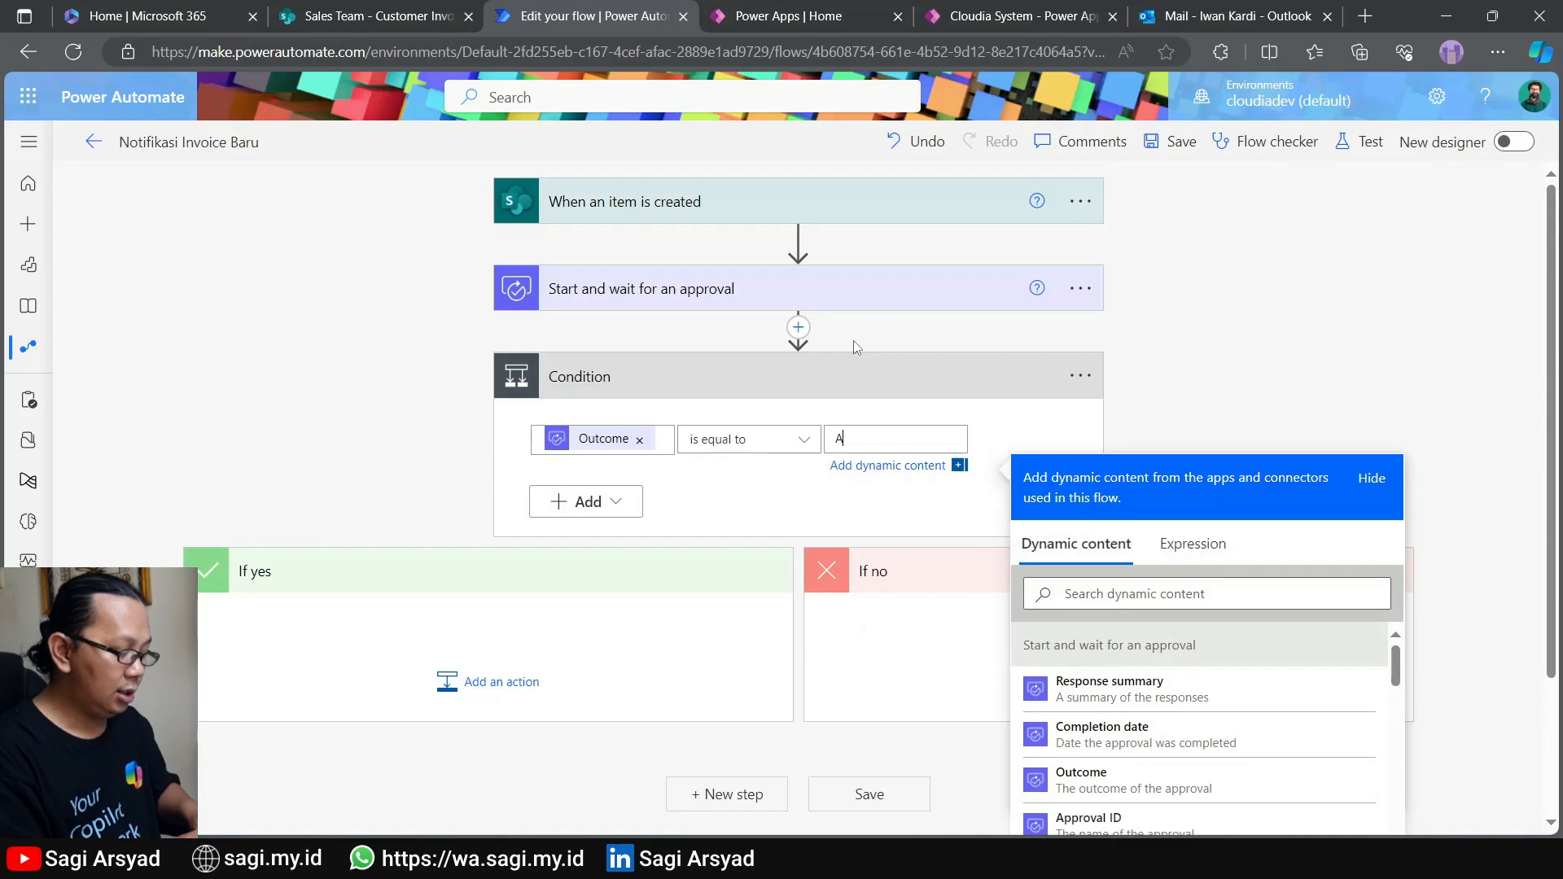
pyautogui.write('pprove')
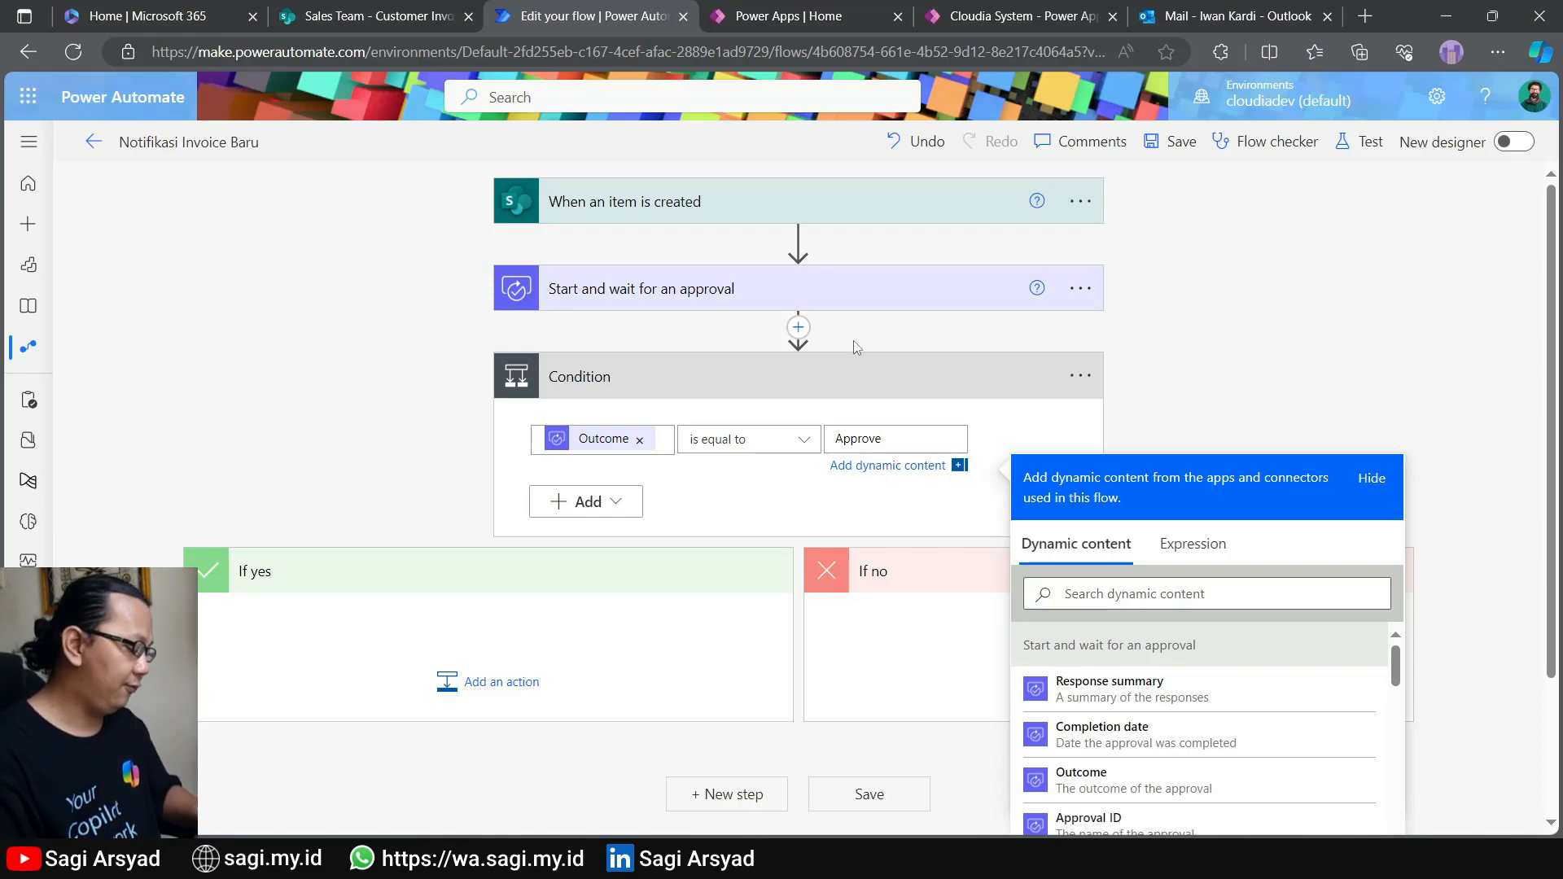
# Add a SharePoint "Update item" action to the condition's "If yes" branch
pyautogui.click(489, 692)
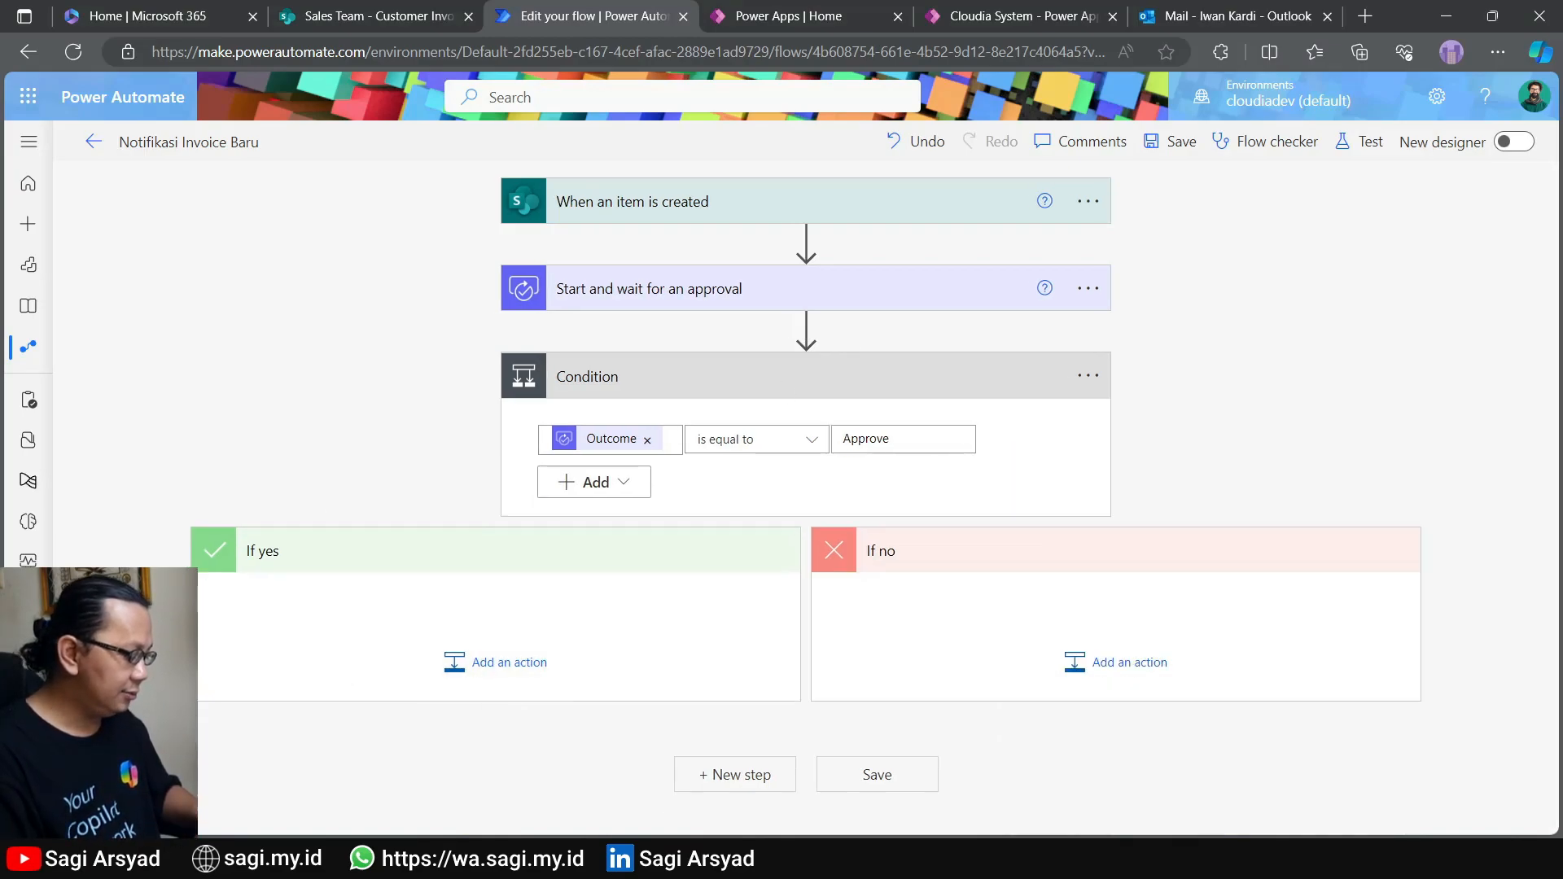
pyautogui.click(534, 682)
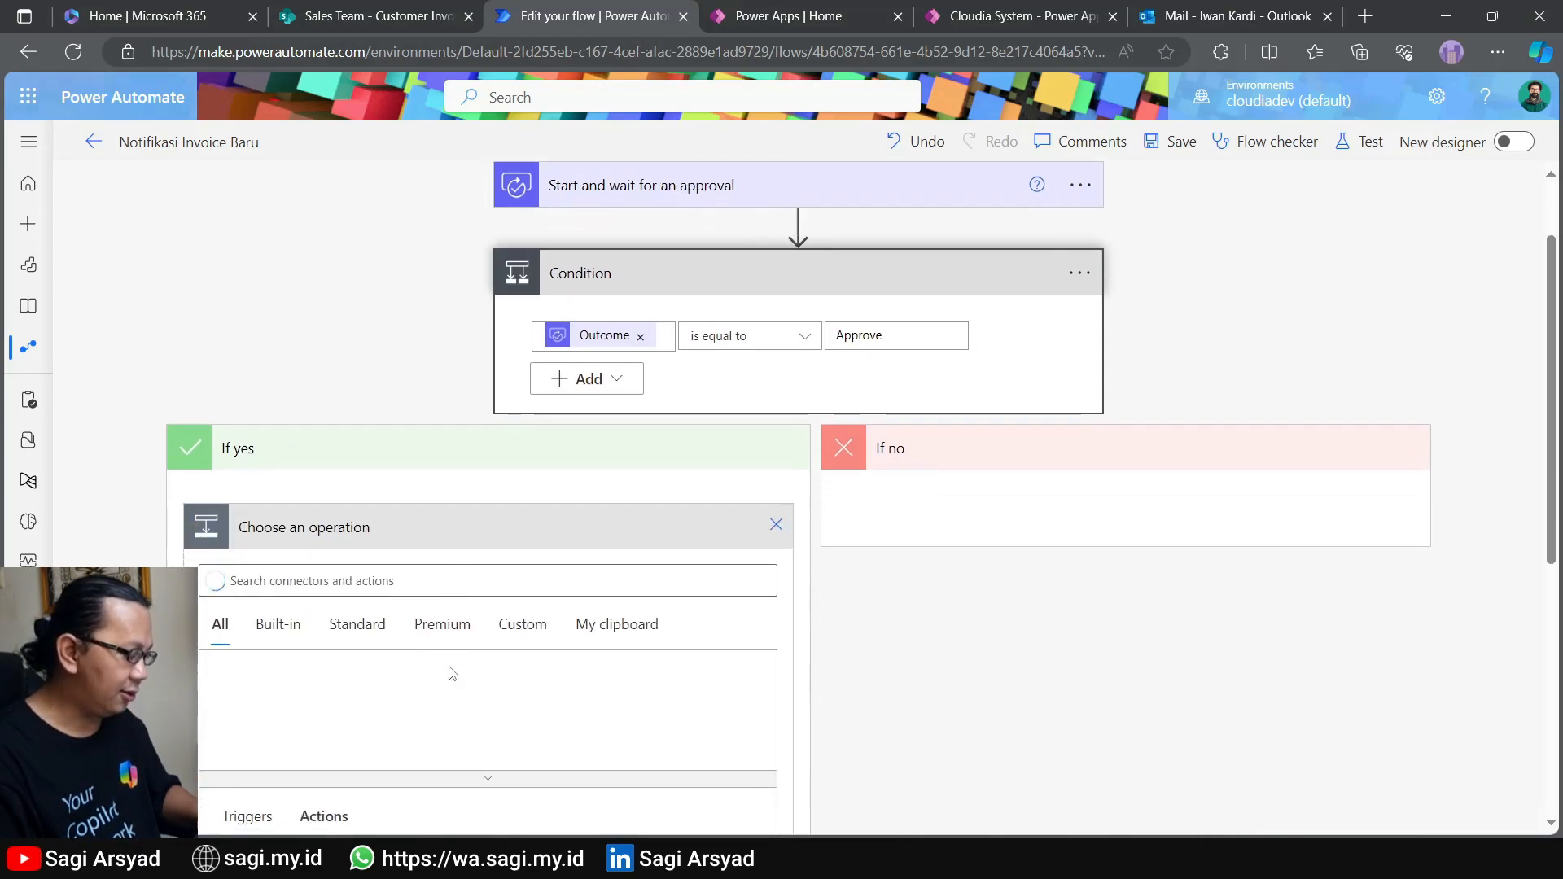
pyautogui.write('y')
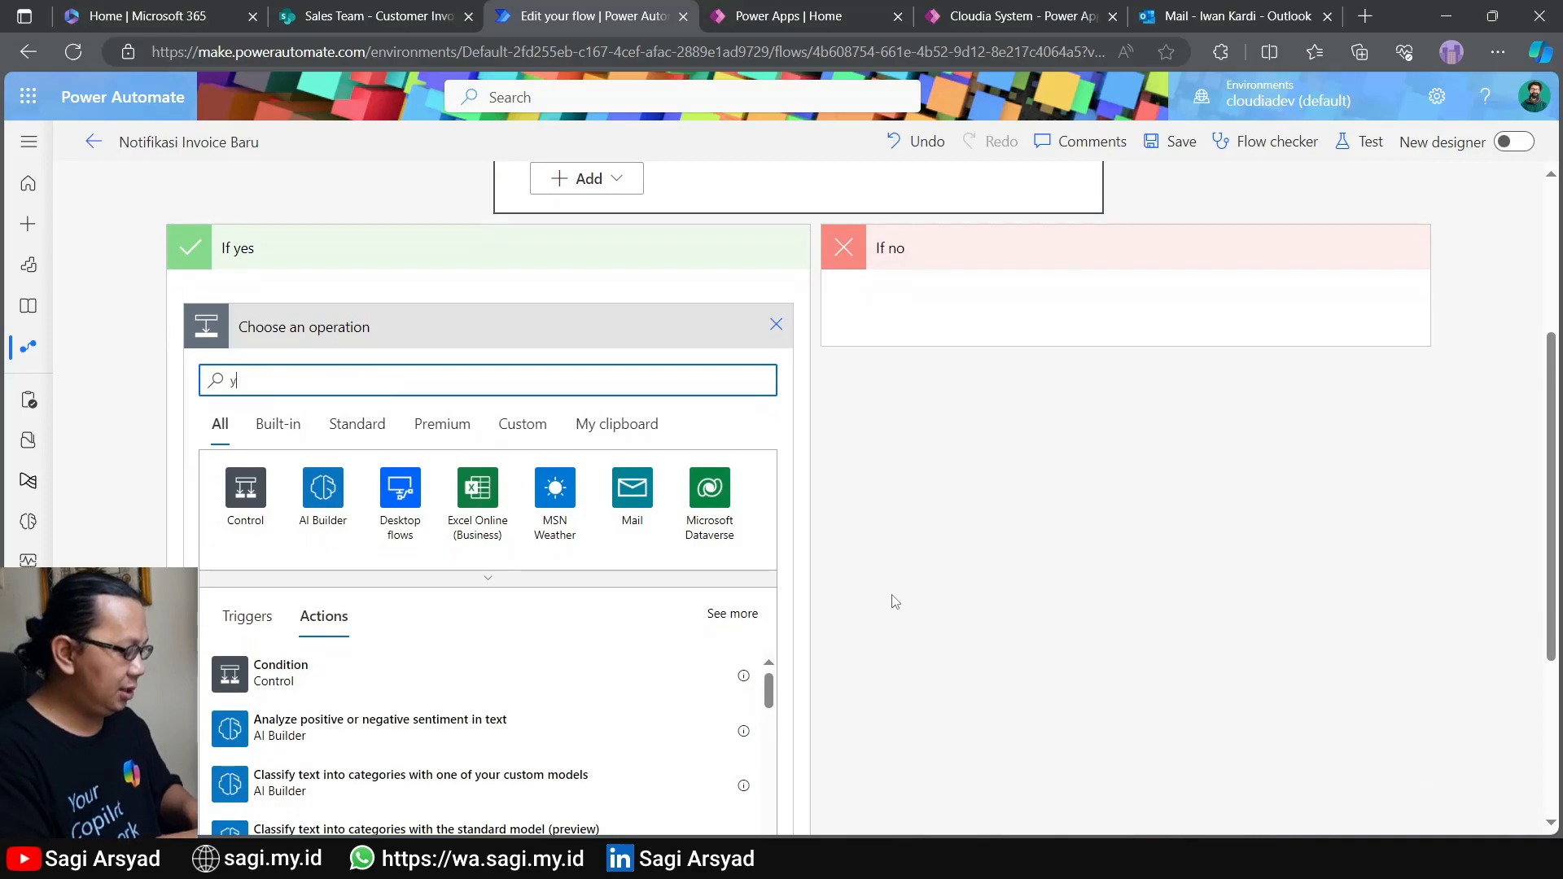
pyautogui.press('BackSpace')
pyautogui.write('update item')
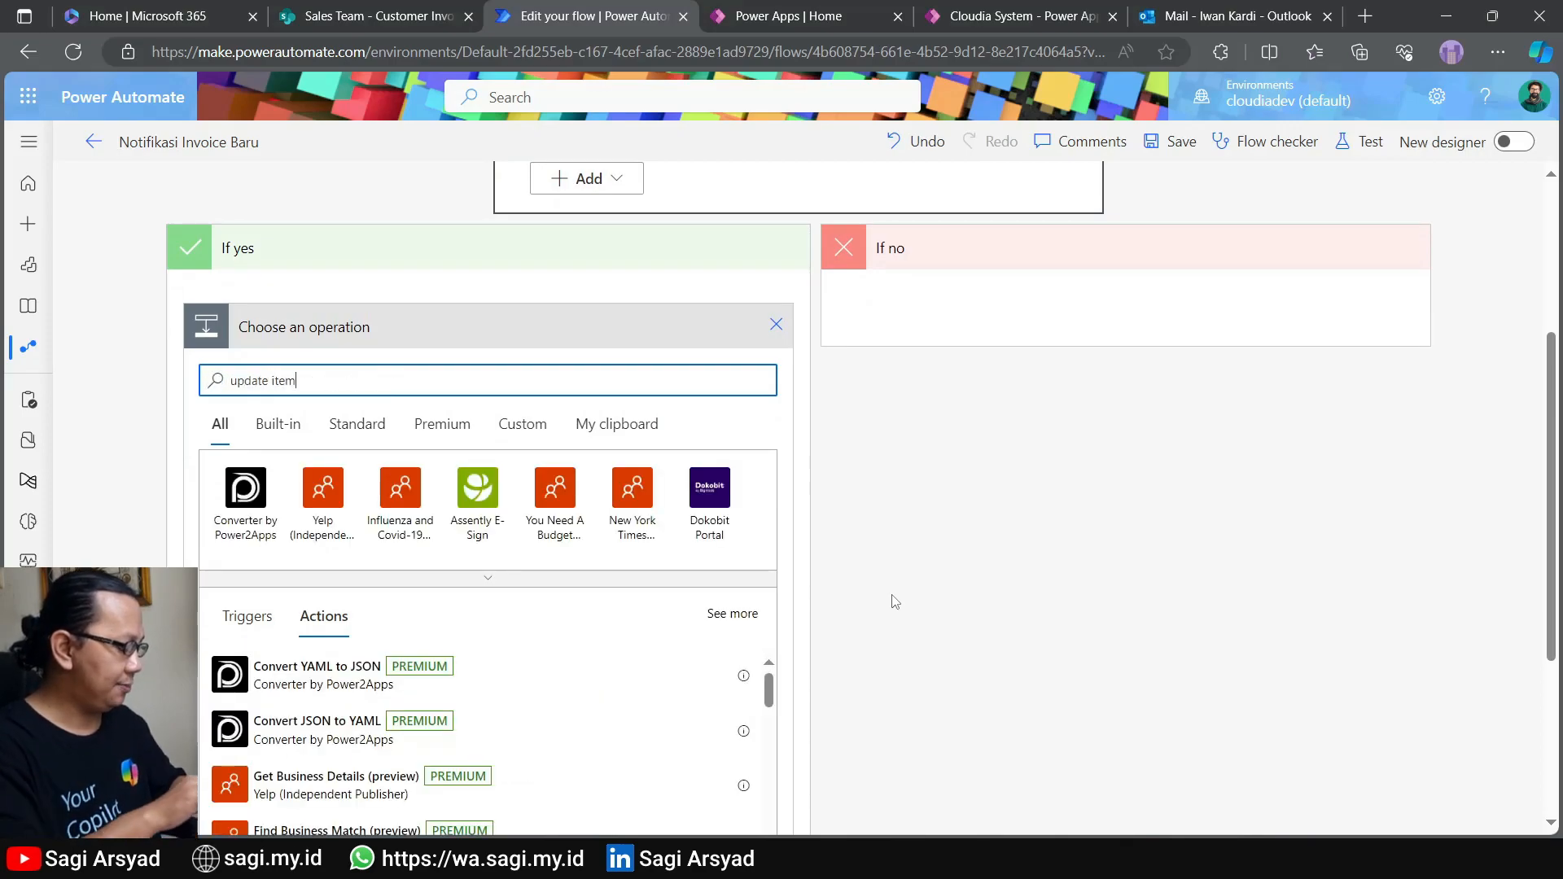
pyautogui.click(293, 686)
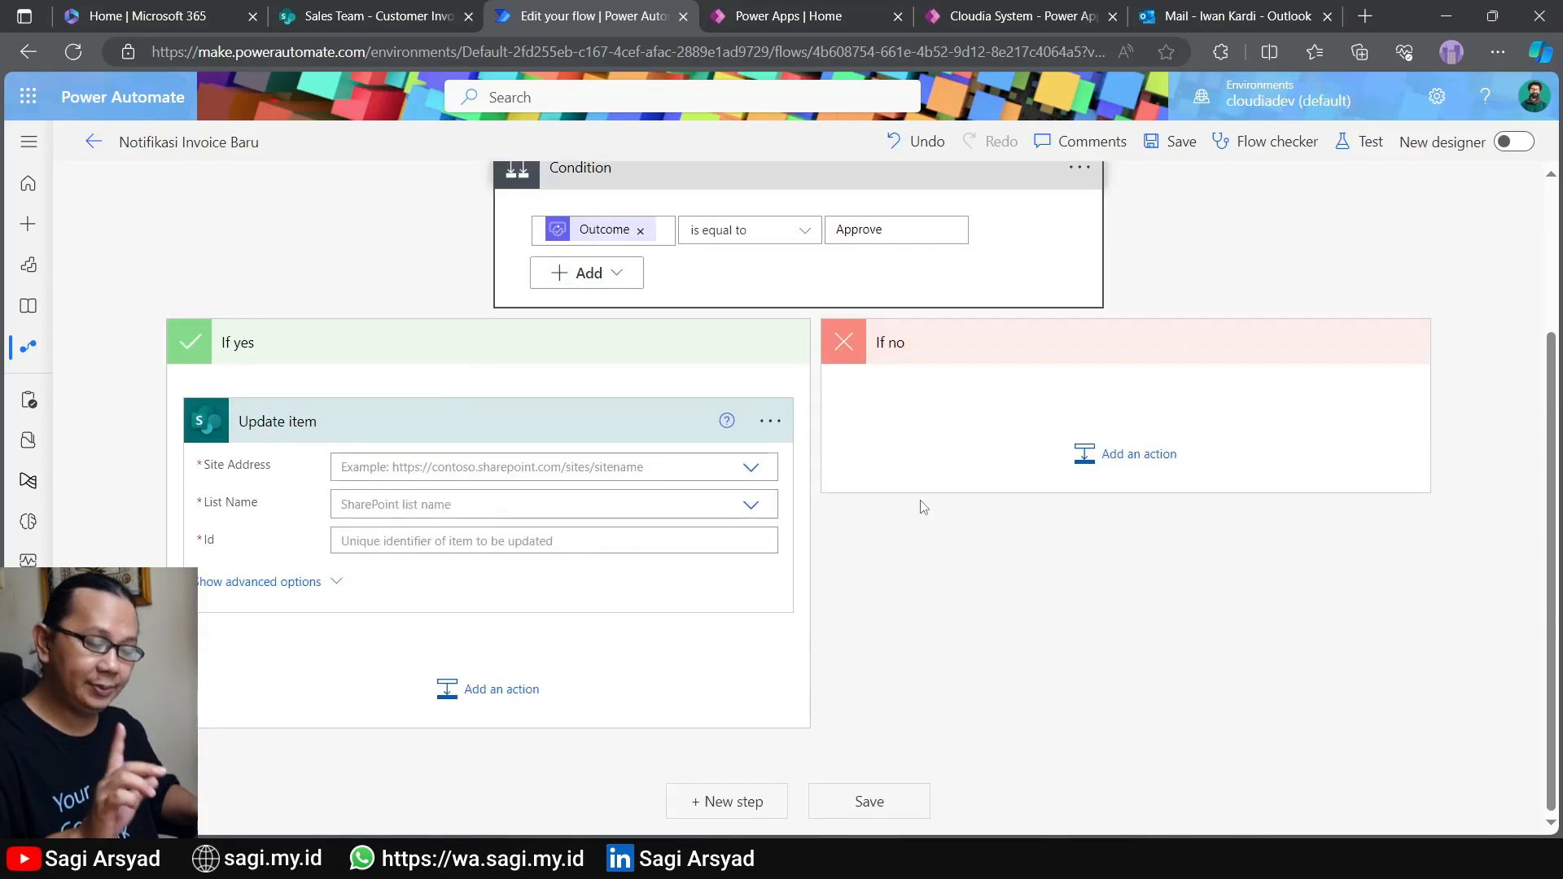
# Point the Update item action to the Sales Team site and its Customer Invoice list
pyautogui.click(752, 468)
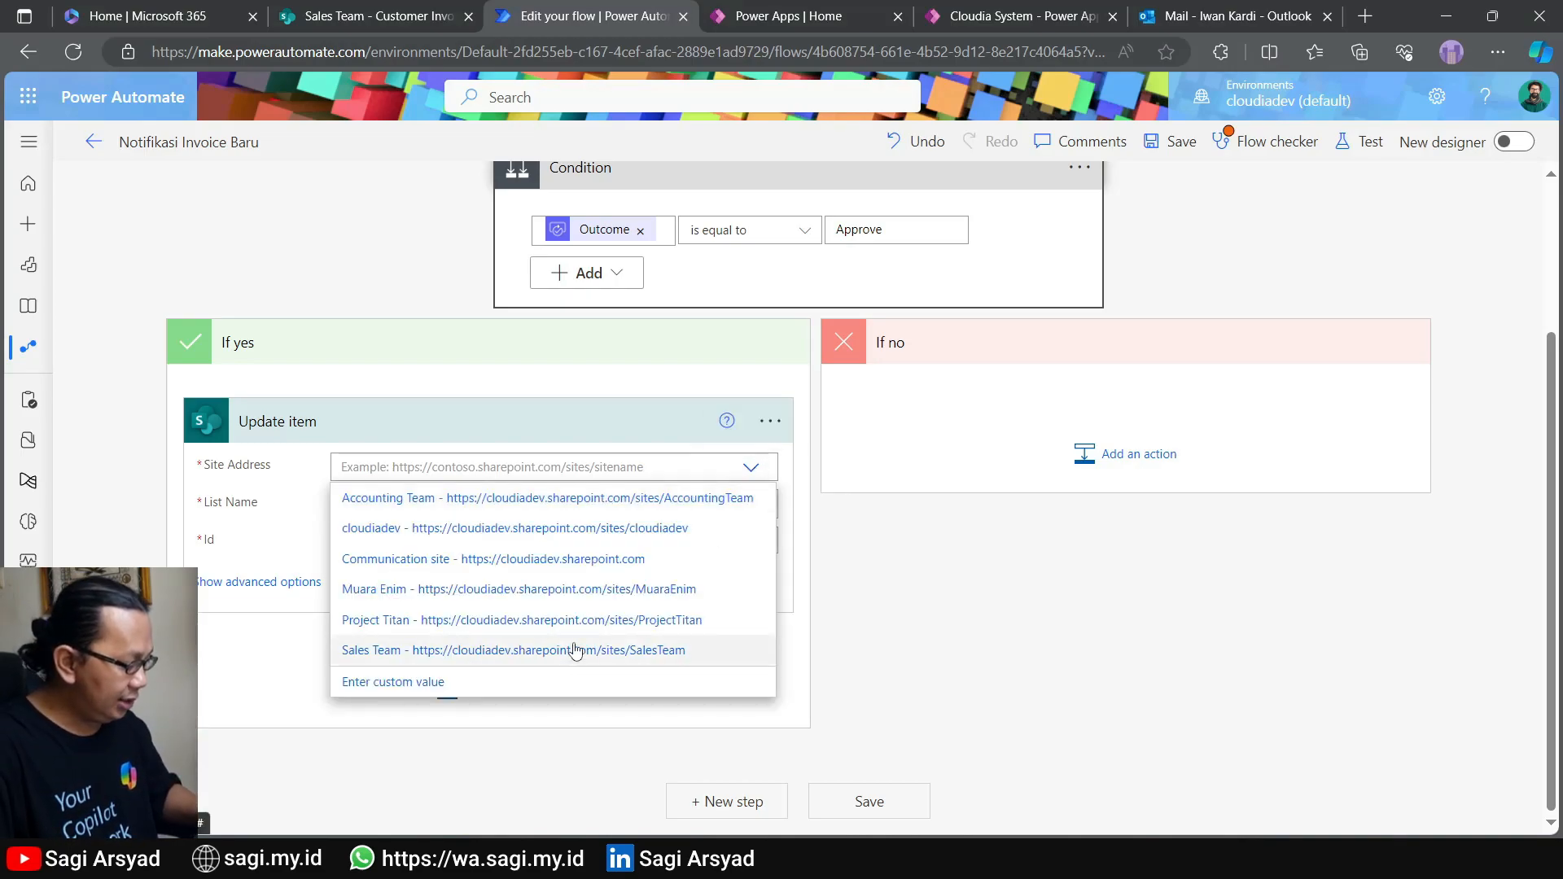
pyautogui.click(575, 650)
pyautogui.click(750, 505)
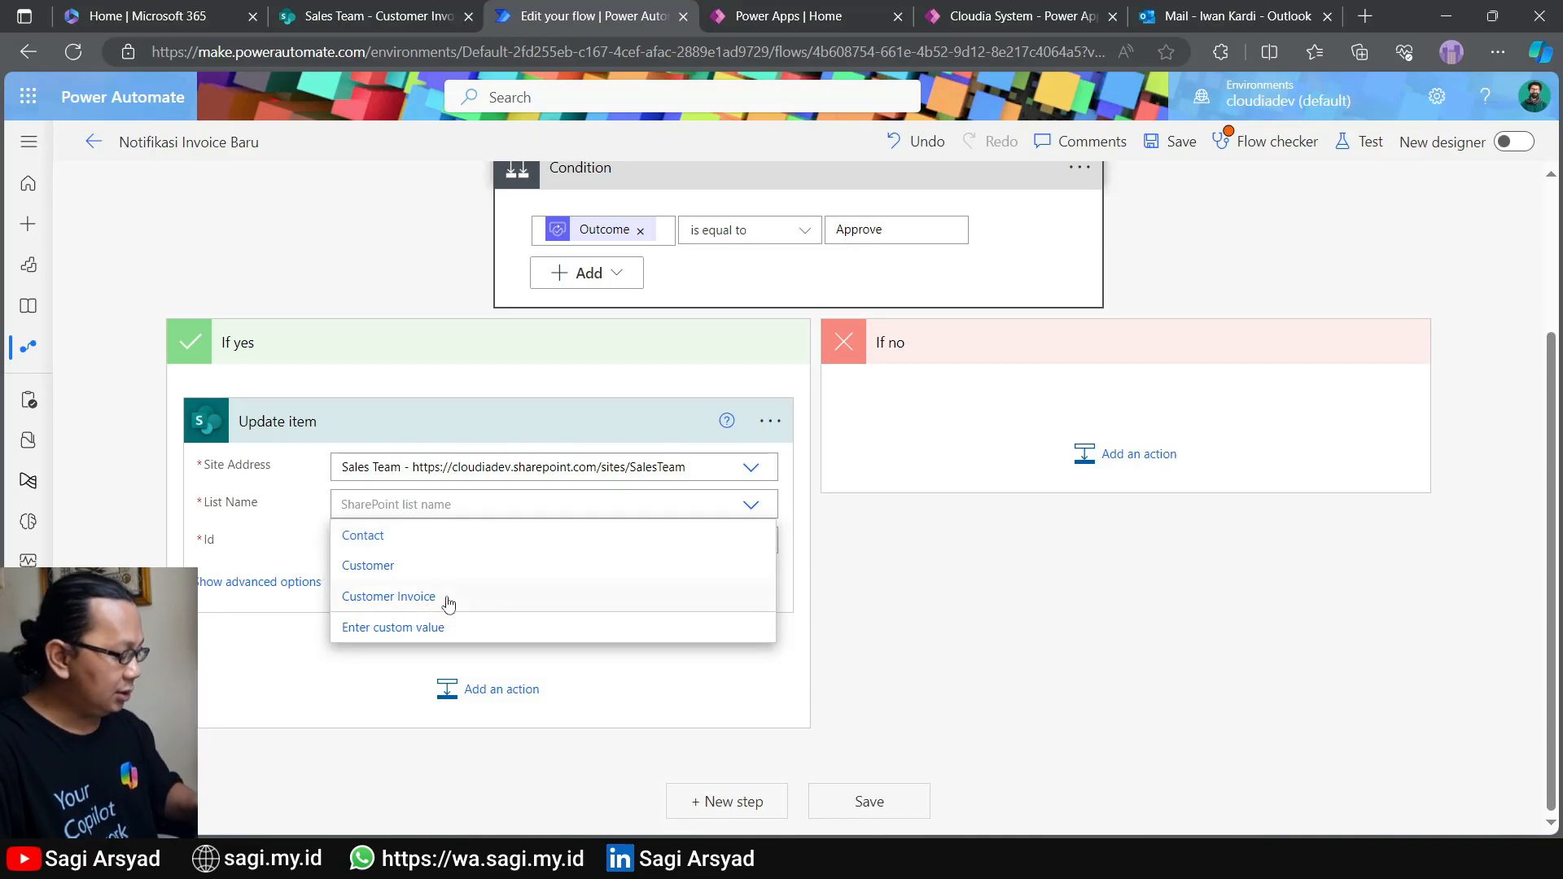
pyautogui.click(448, 603)
# Set the Update item action's Id to the dynamic ID value of the created item
pyautogui.click(667, 549)
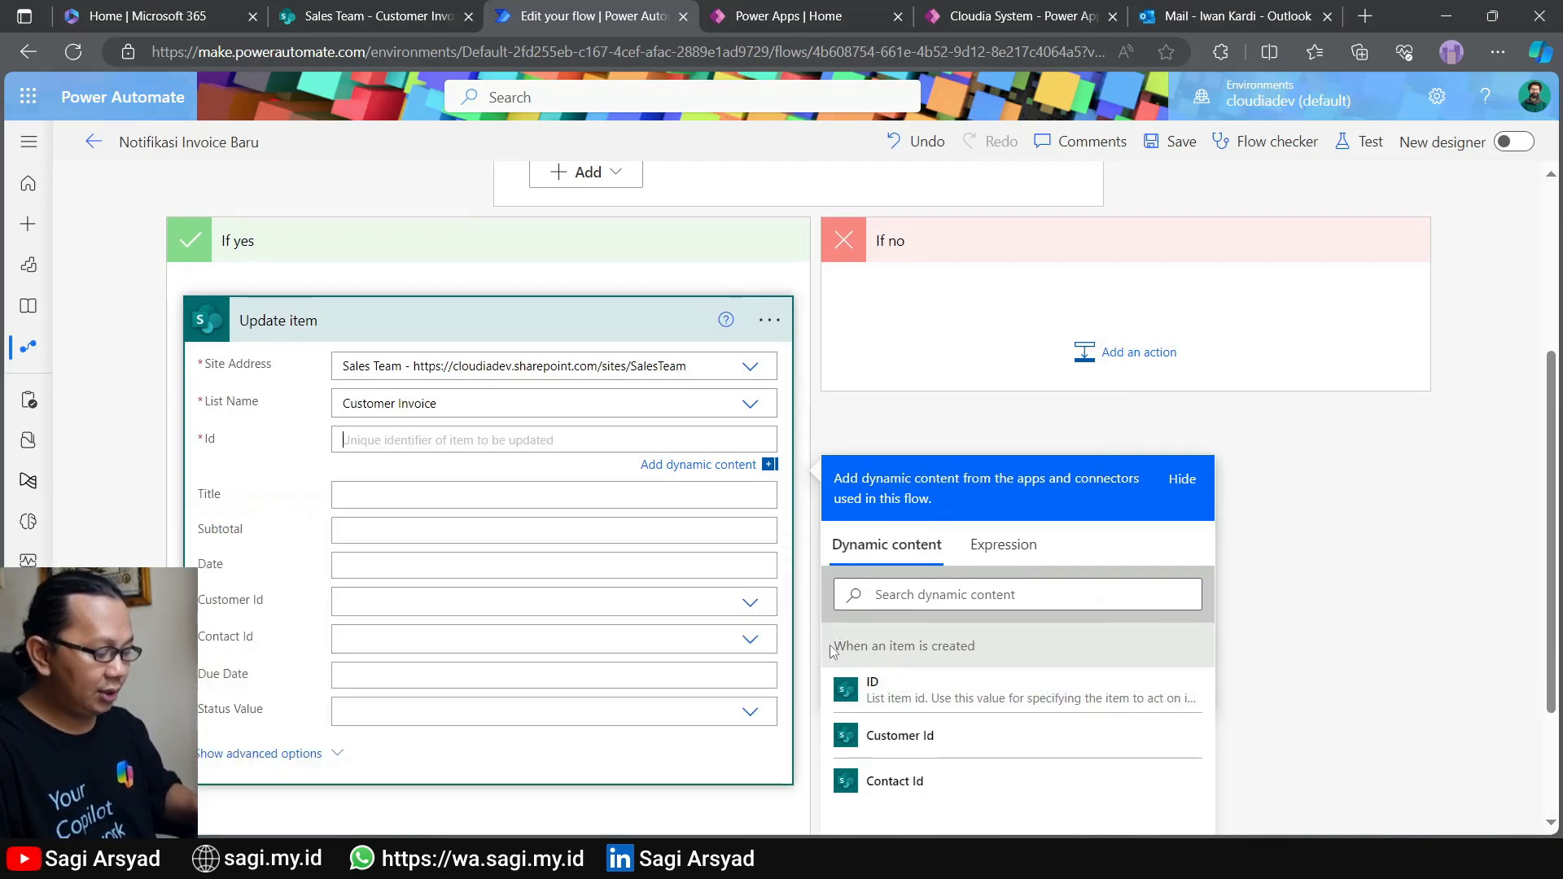
pyautogui.scroll(4, 1051, 667)
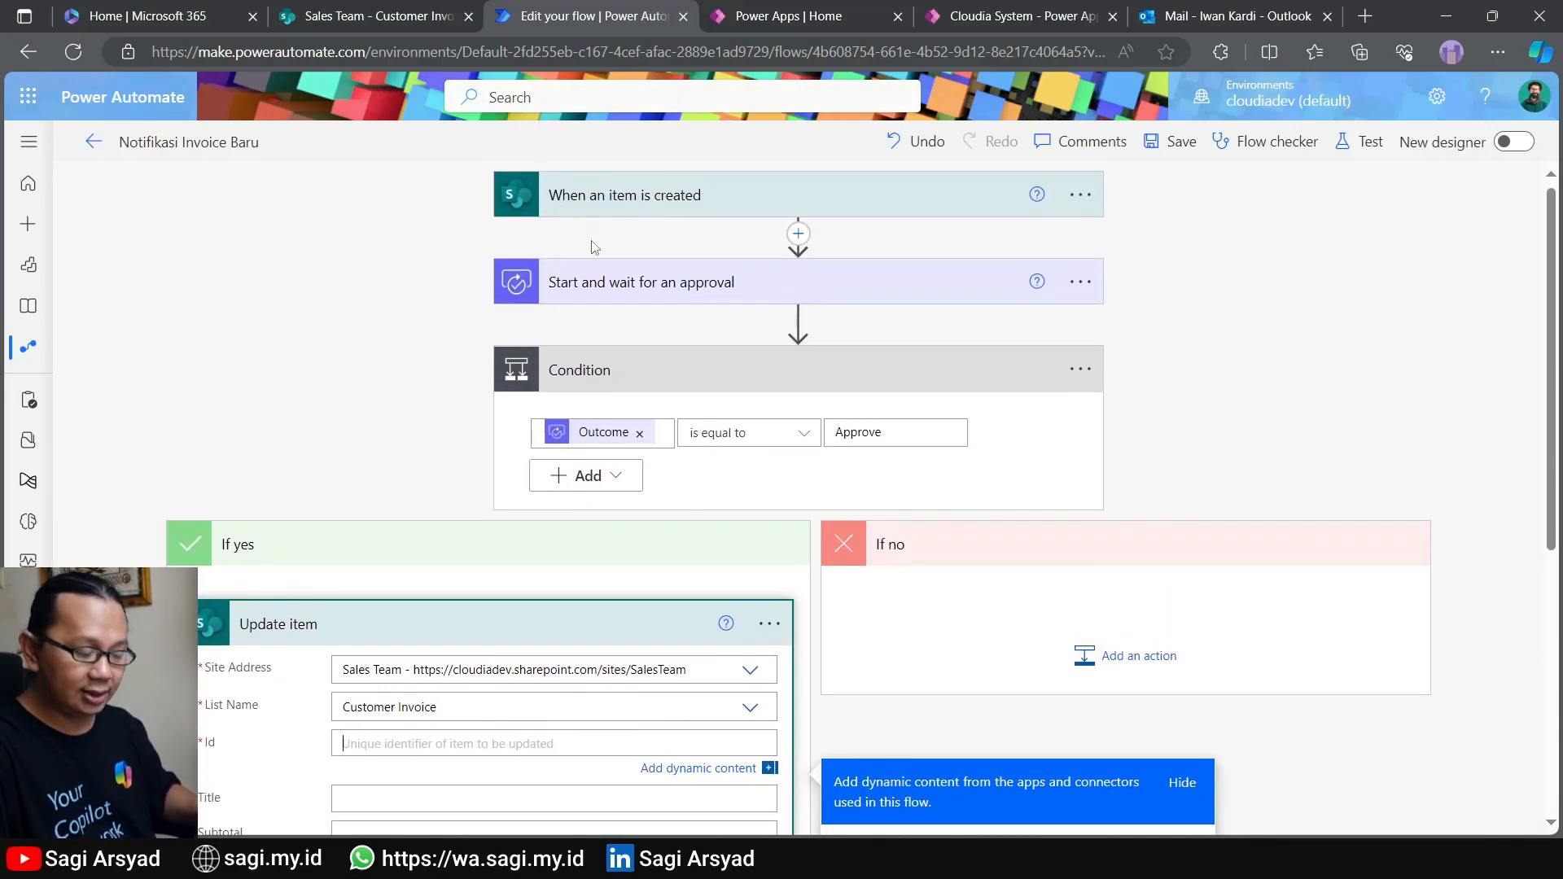
pyautogui.scroll(-3, 828, 471)
pyautogui.scroll(-1, 827, 472)
pyautogui.click(855, 692)
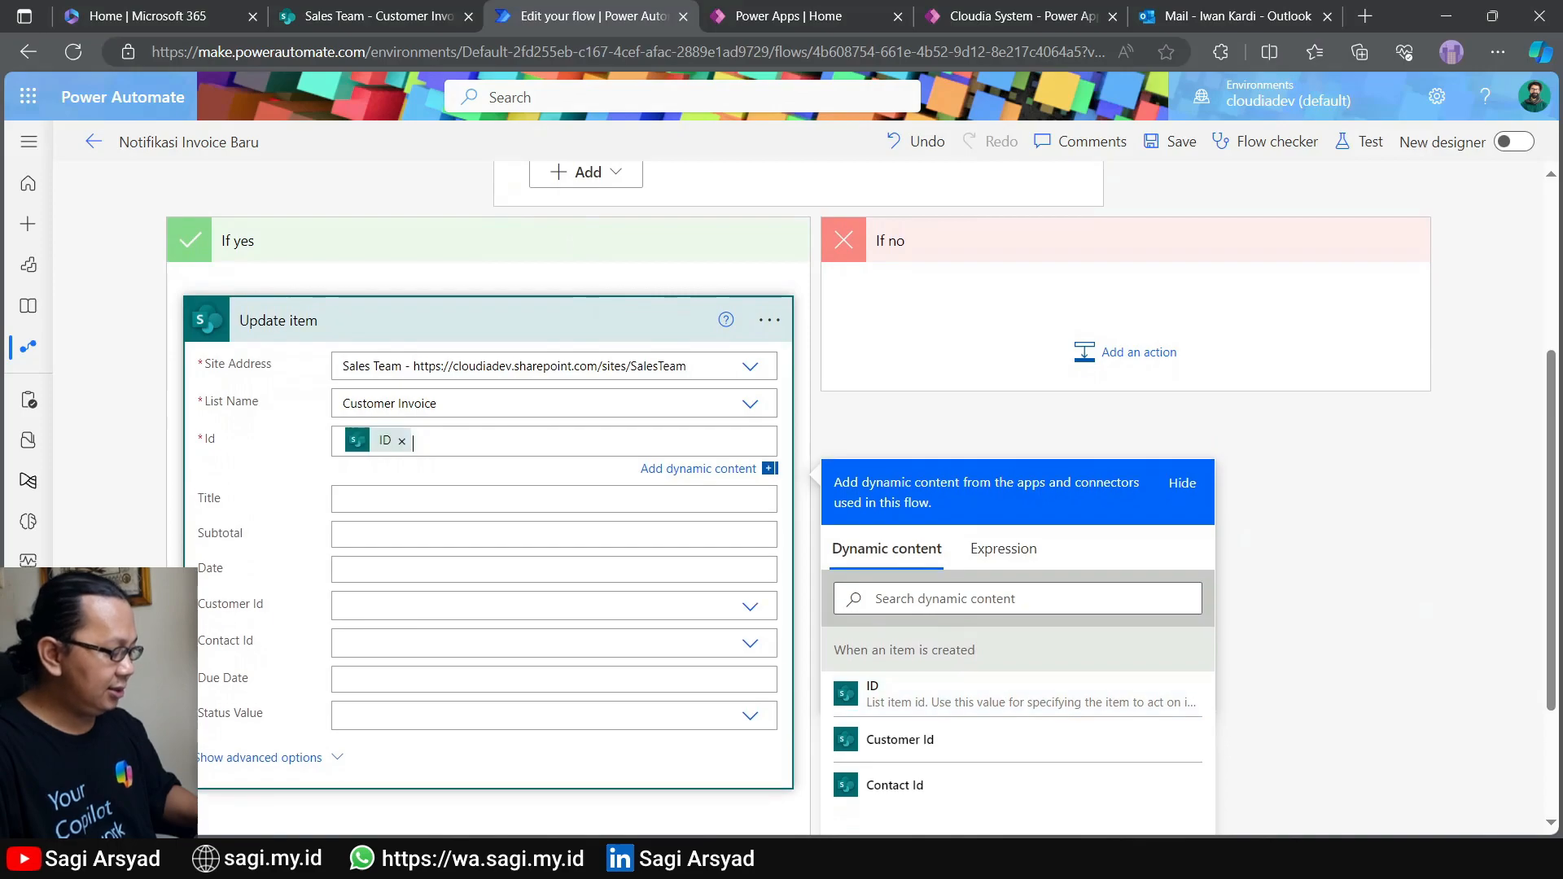
# Set the Update item action's Status Value to Released and save the flow
pyautogui.scroll(-1, 165, 560)
pyautogui.click(167, 555)
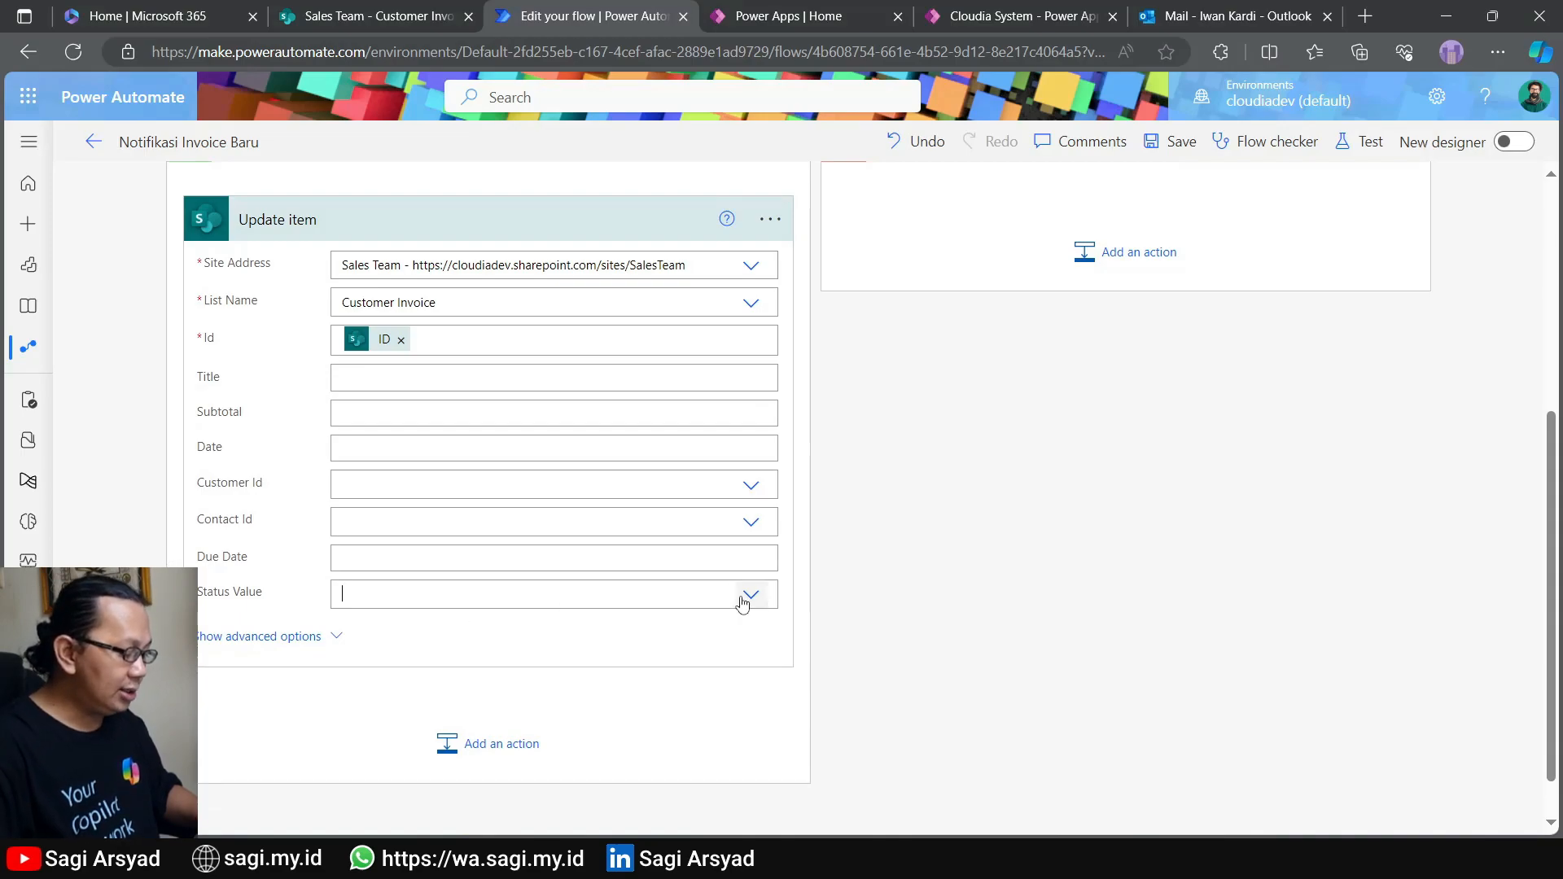
pyautogui.click(745, 600)
pyautogui.click(745, 602)
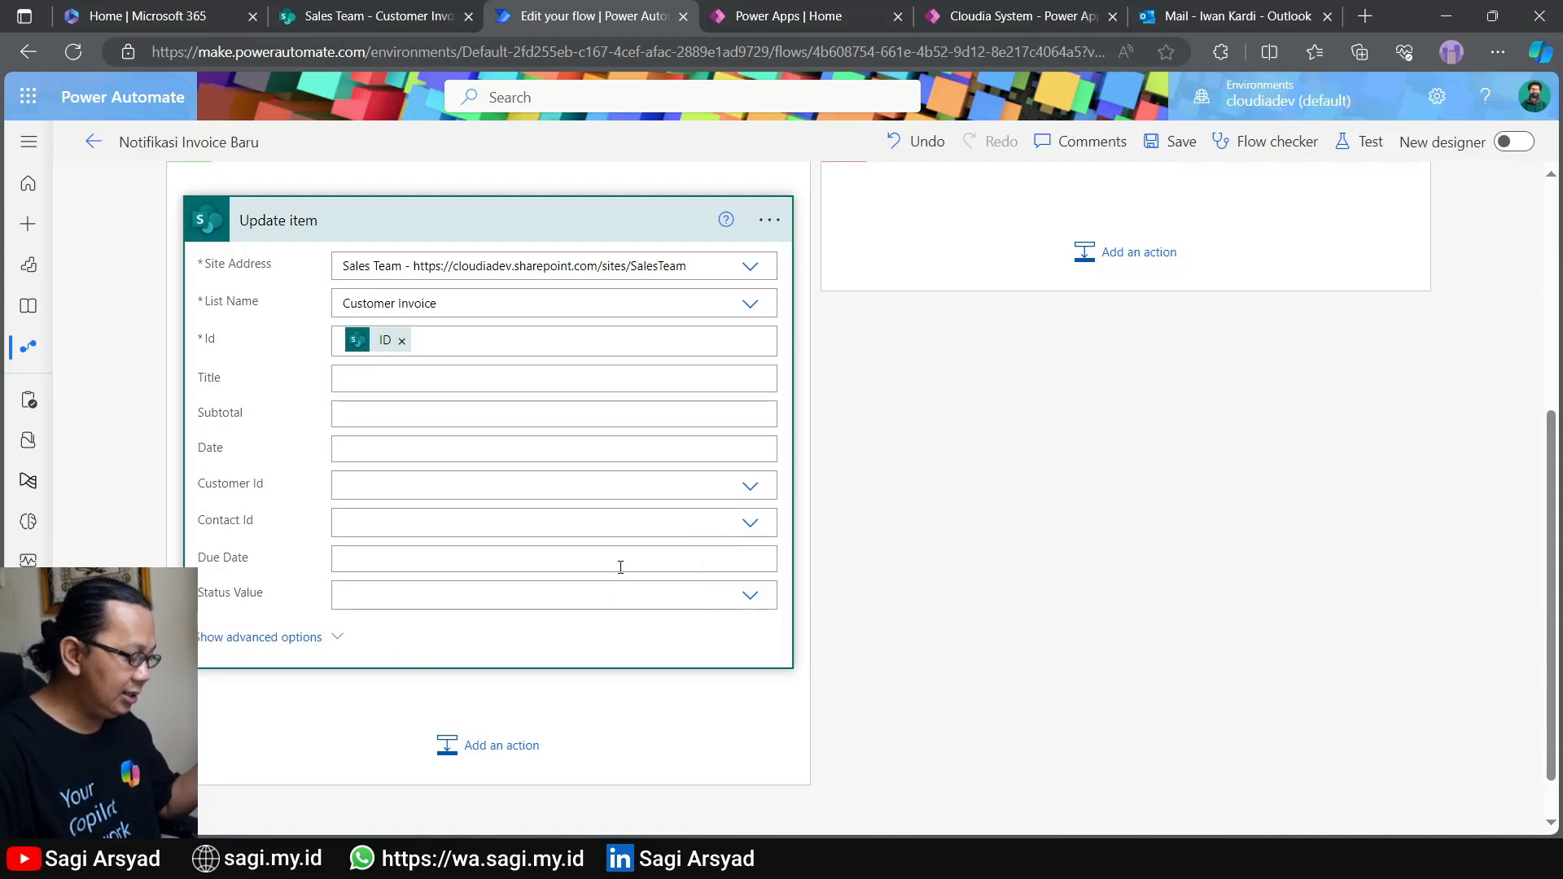
pyautogui.scroll(-1, 621, 565)
pyautogui.click(747, 541)
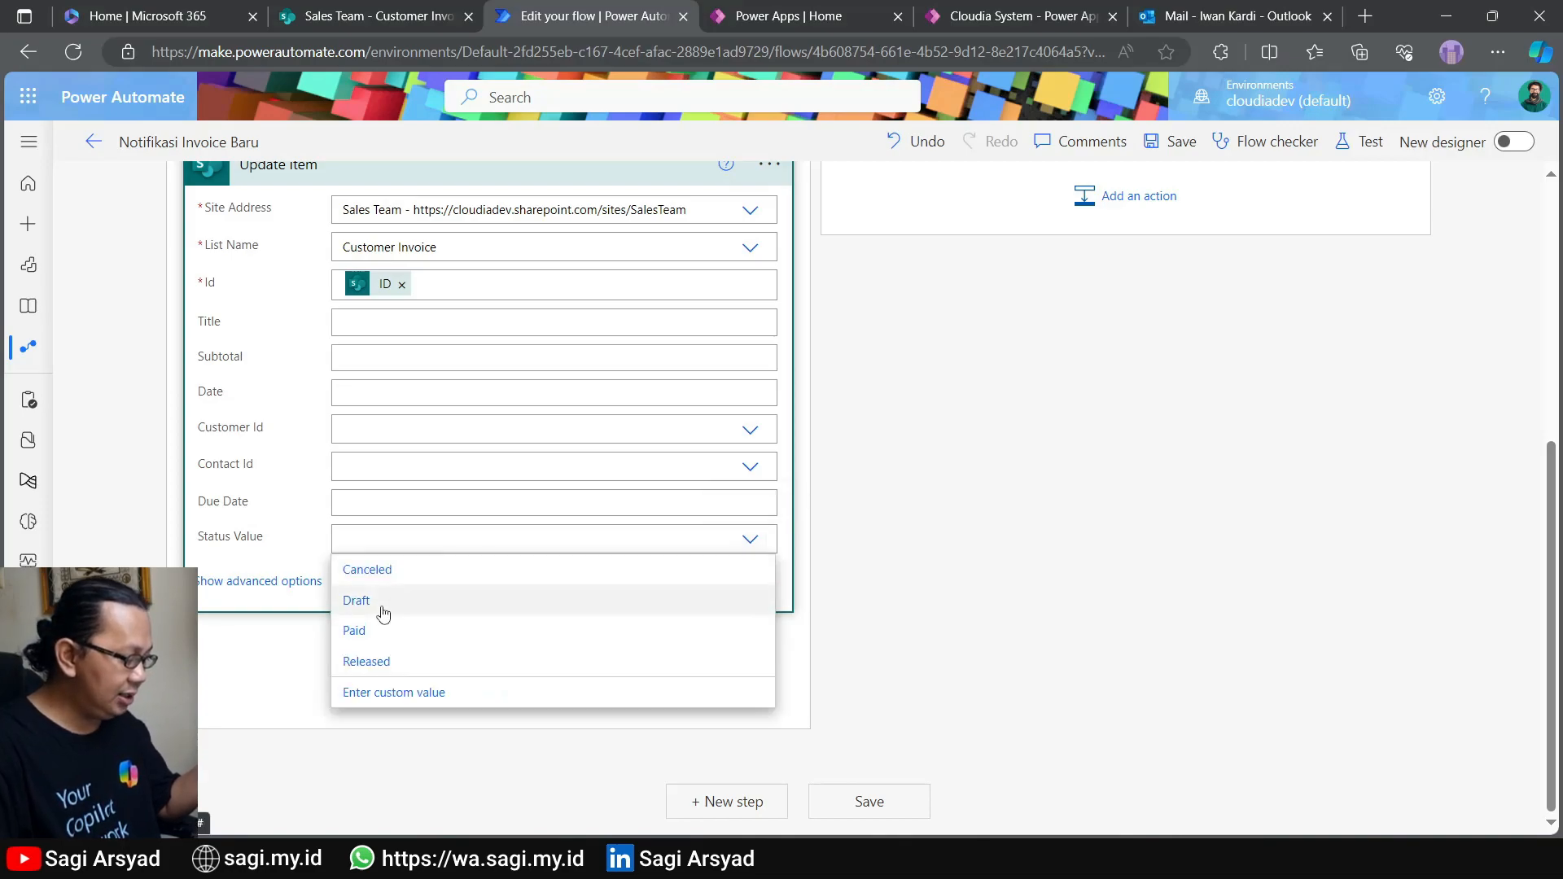
pyautogui.click(380, 661)
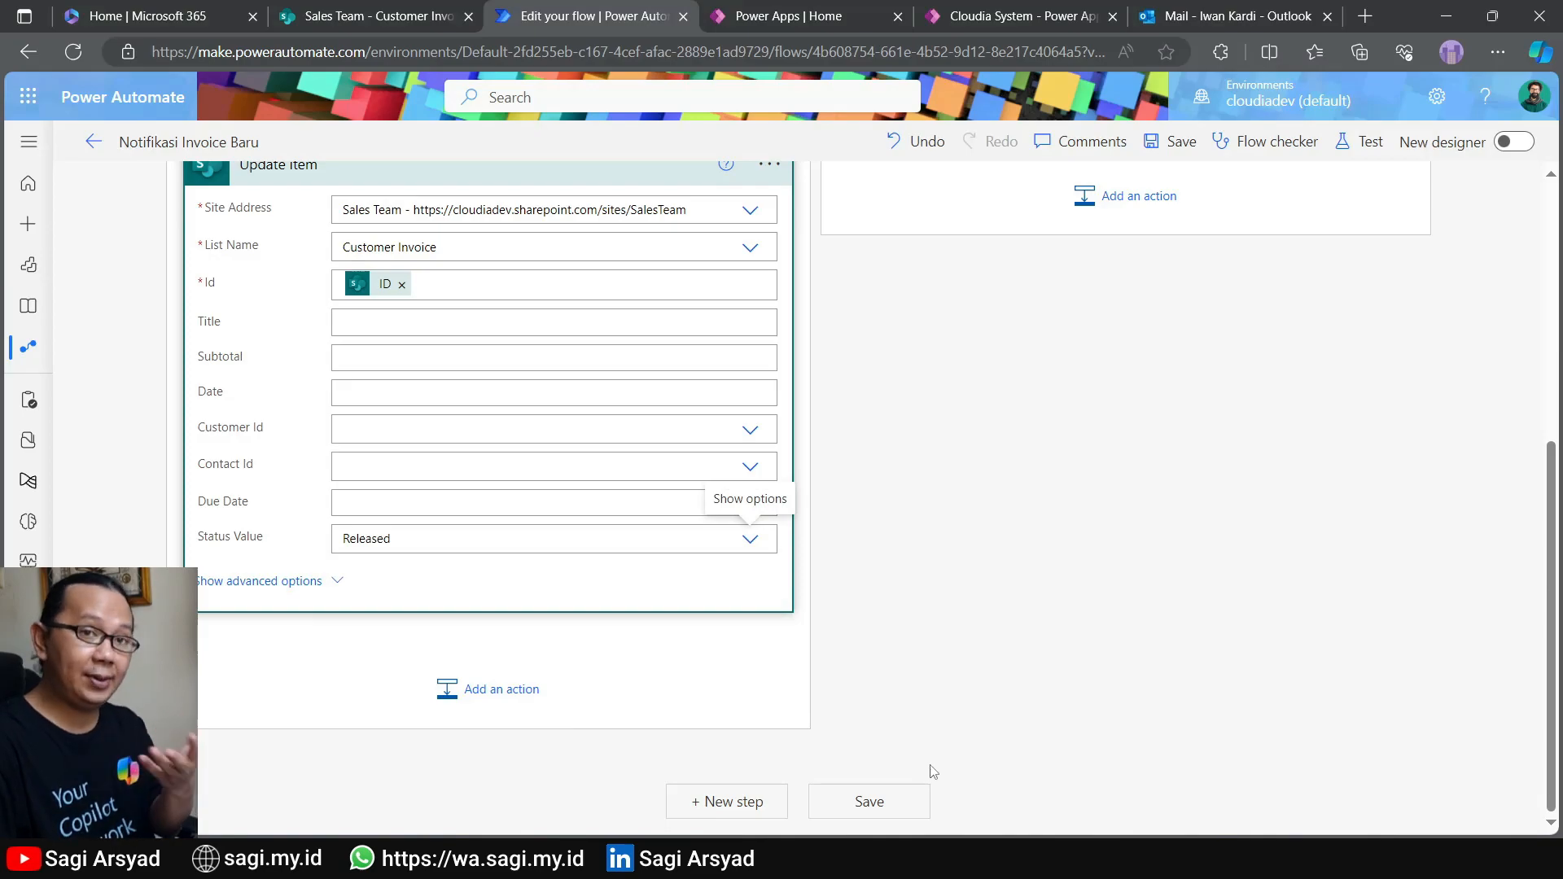
pyautogui.click(895, 817)
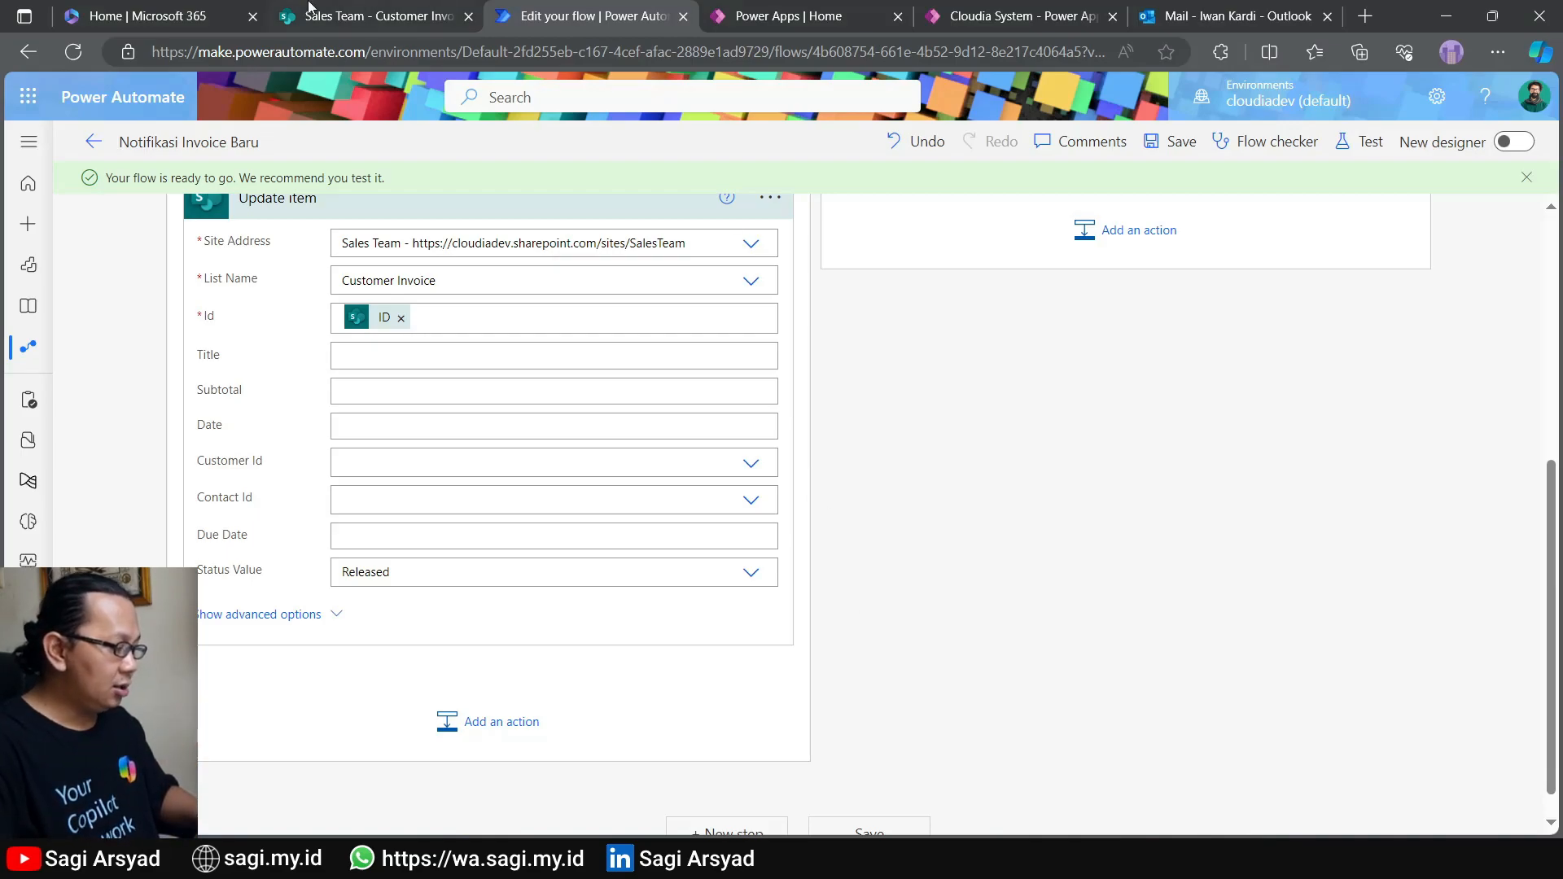
# Switch to the Cloudia System app and start a new invoice titled INV 00056 with a subtotal of 1000000
pyautogui.click(806, 16)
pyautogui.click(1059, 16)
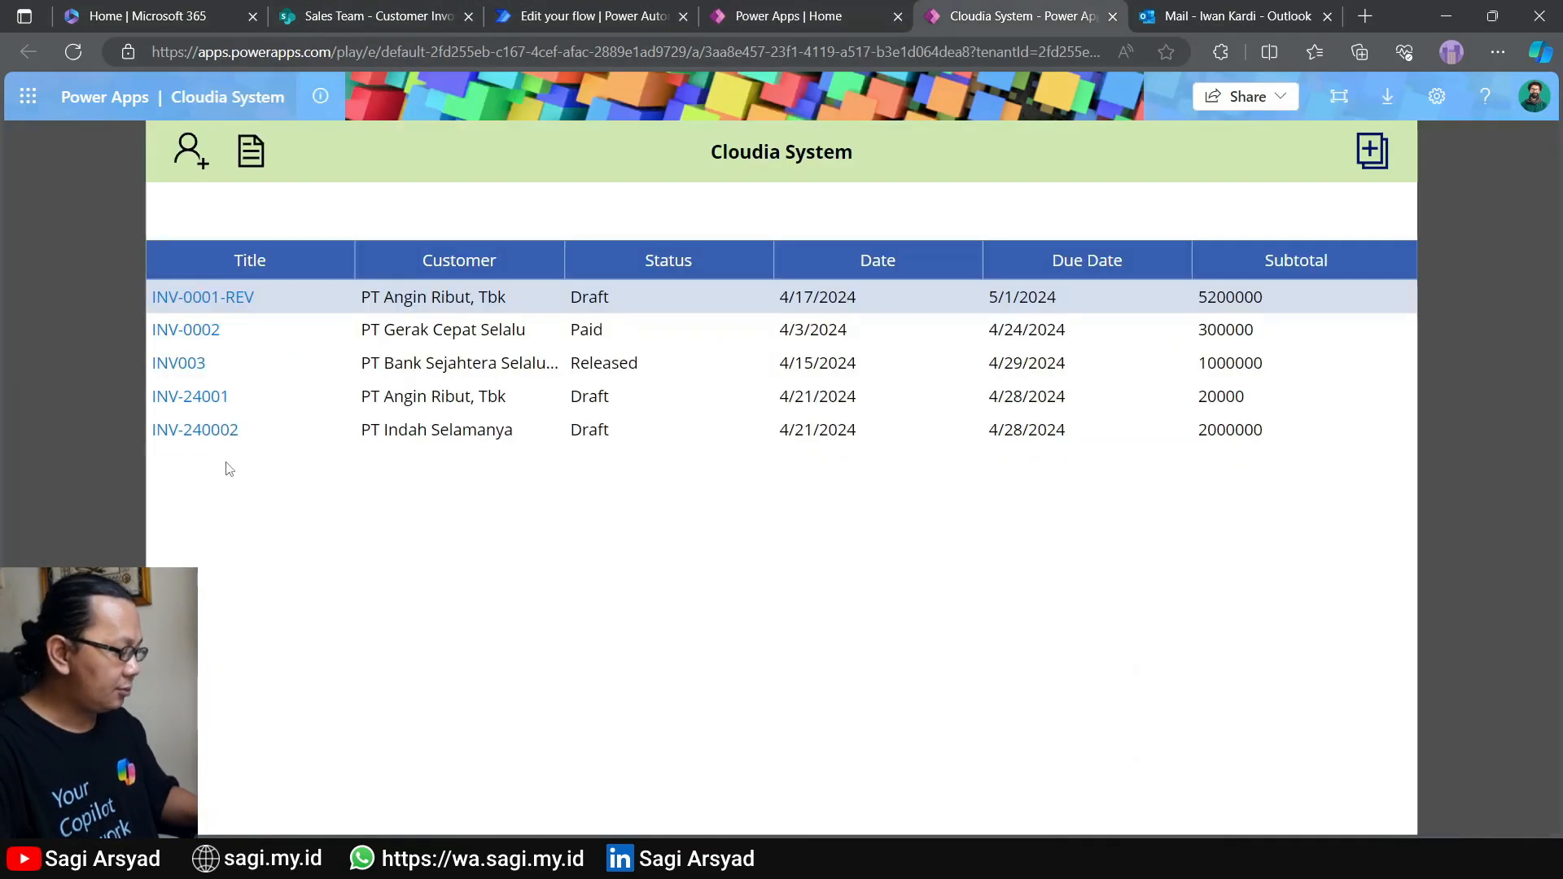
pyautogui.click(1371, 153)
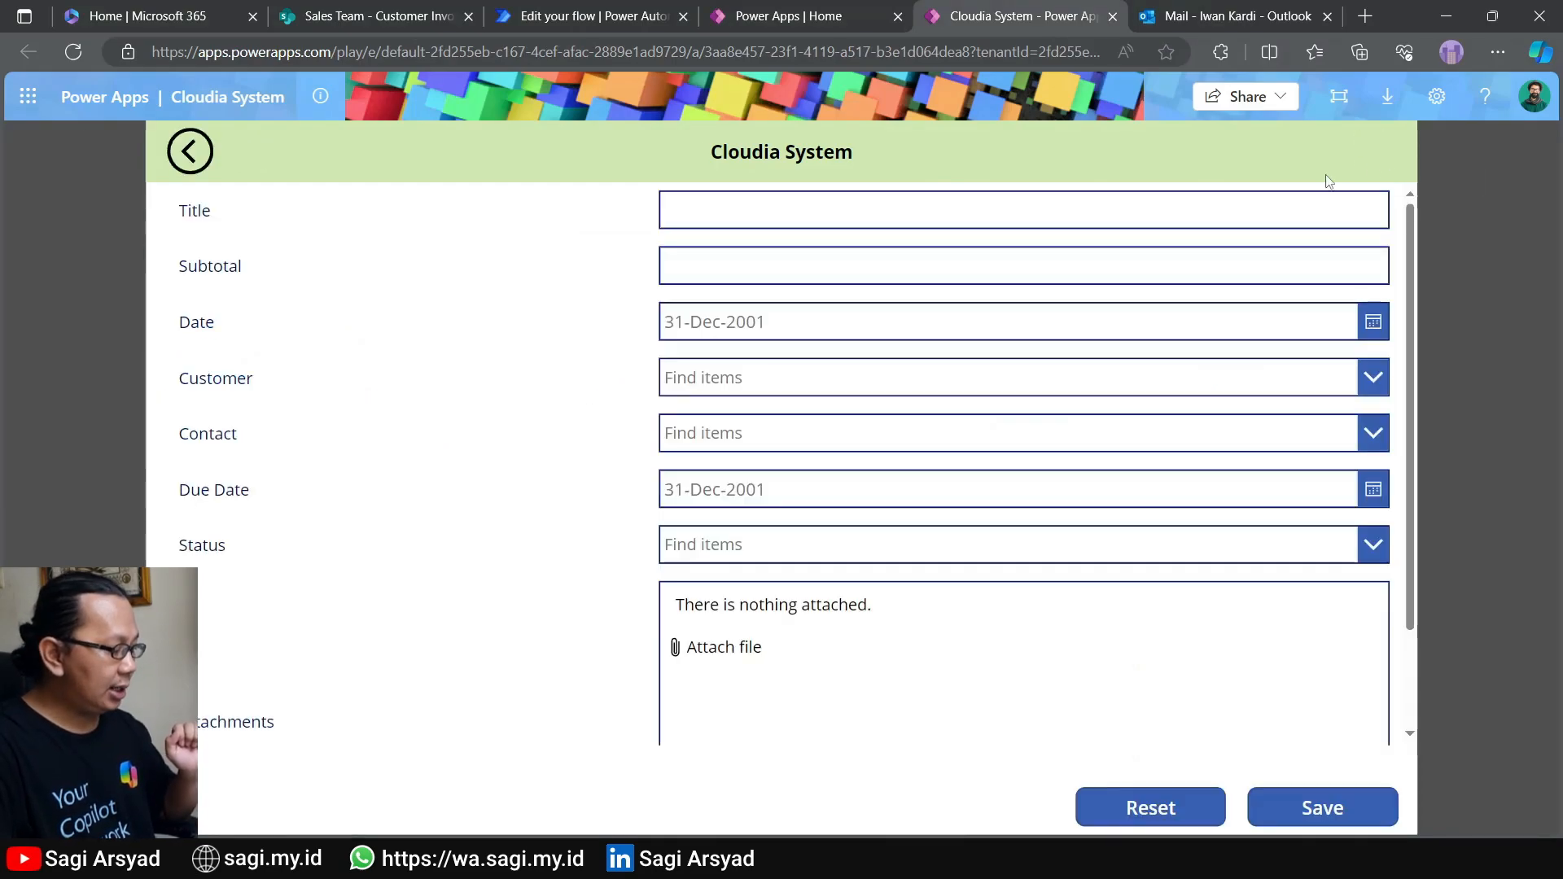
pyautogui.click(1019, 218)
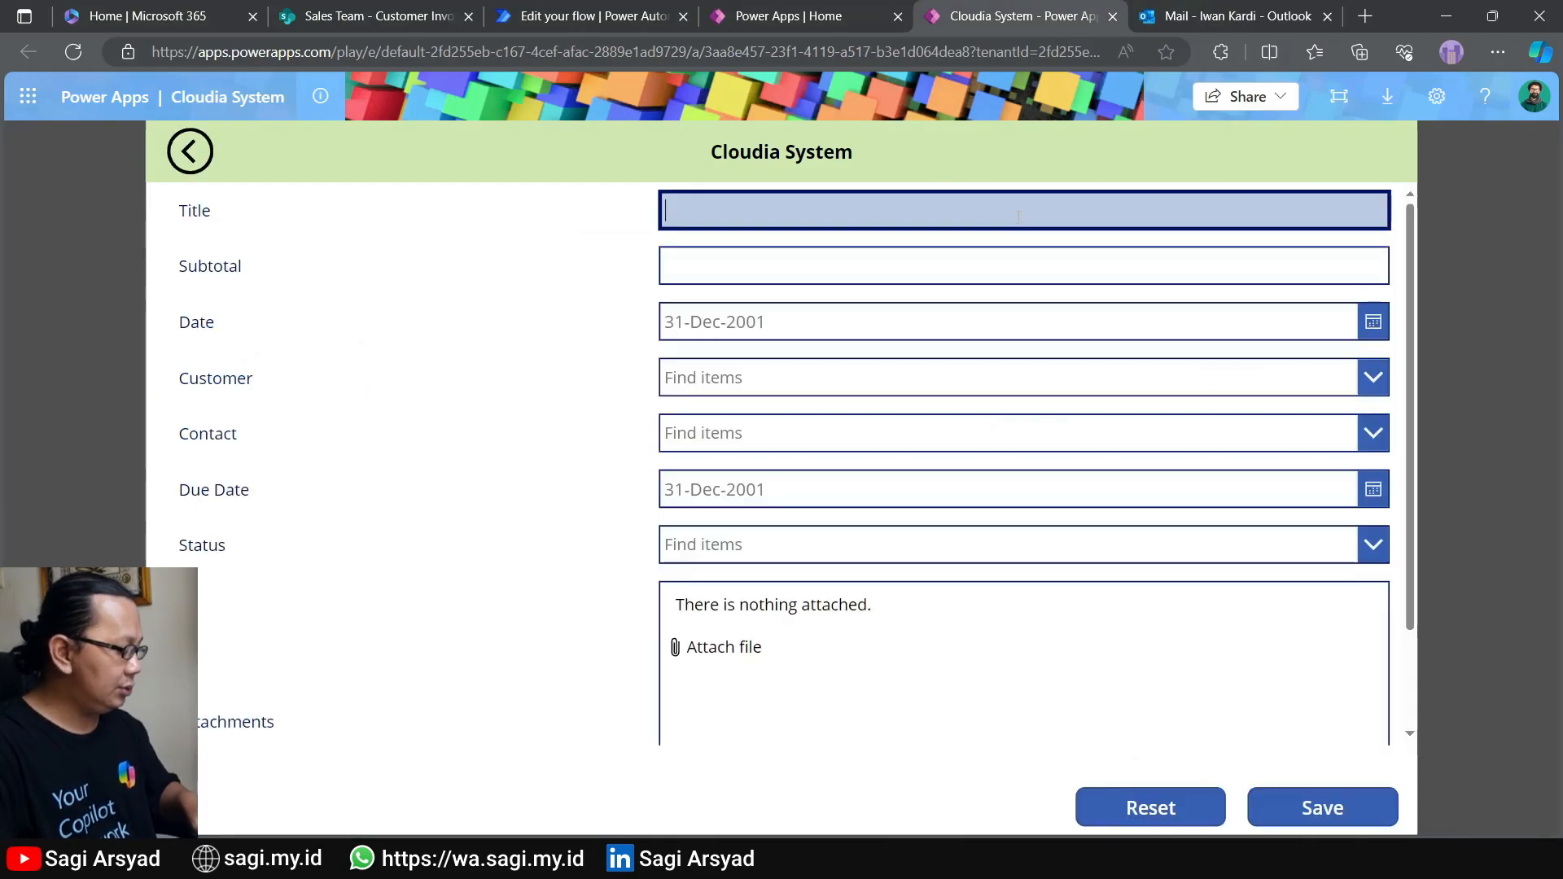
pyautogui.write('I')
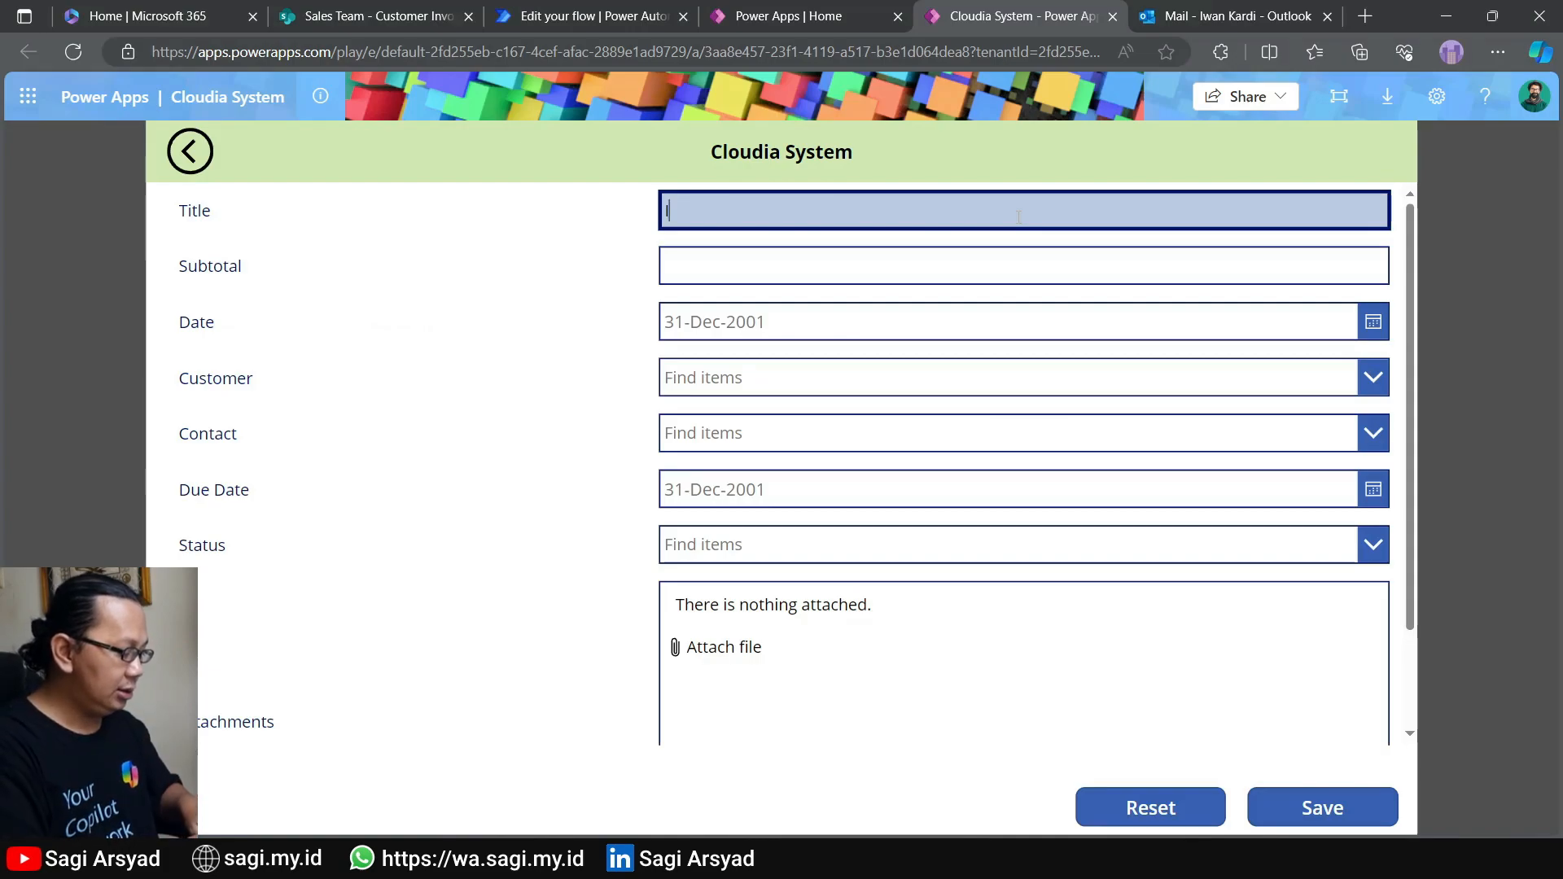
pyautogui.write('NV 000')
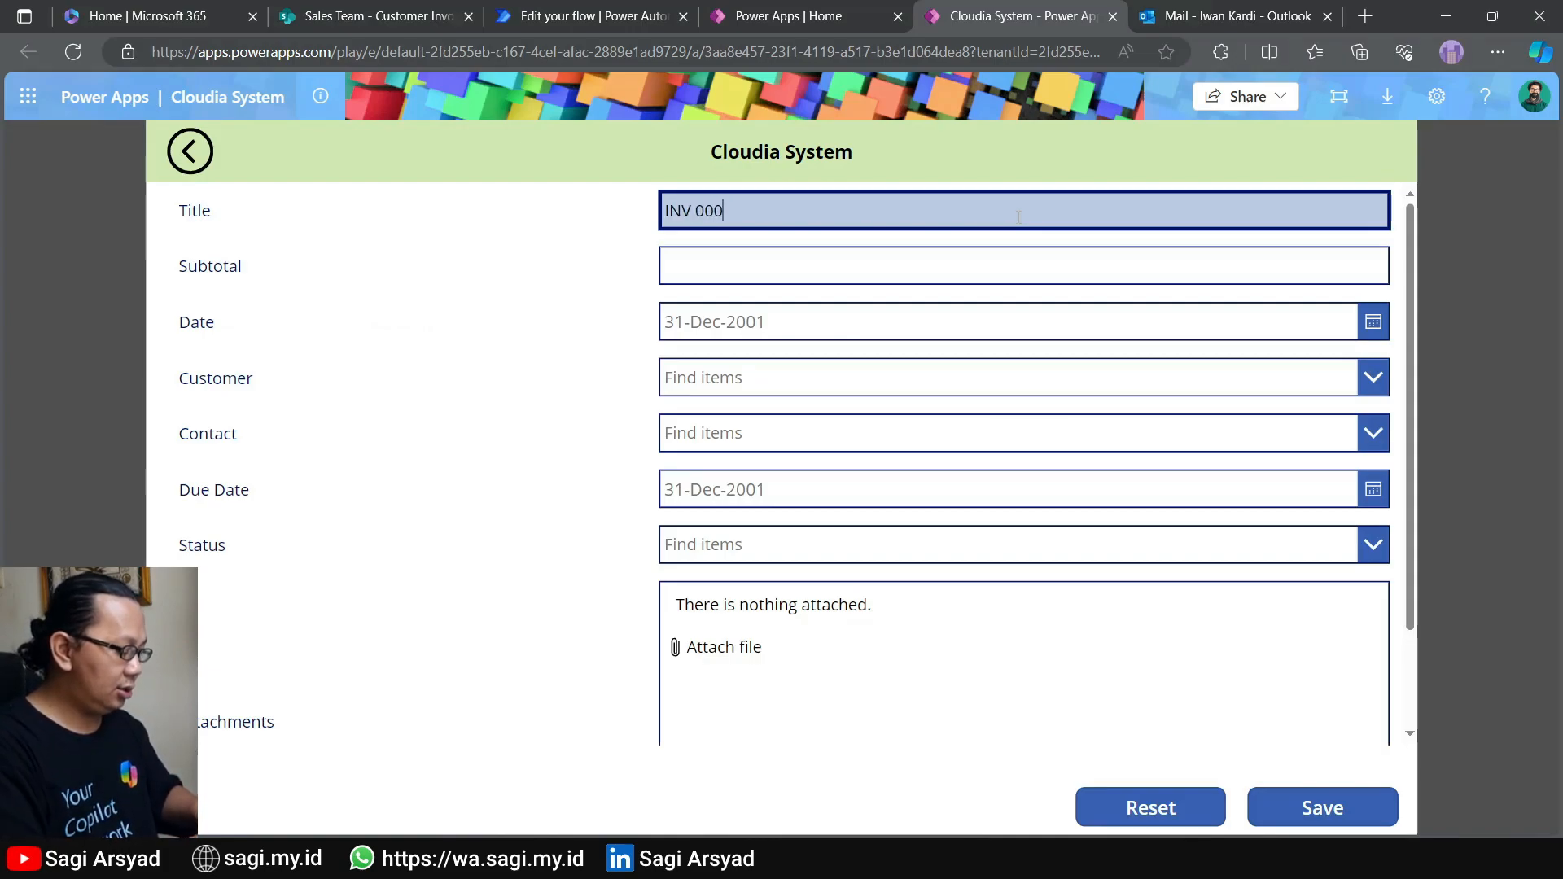
pyautogui.write('56')
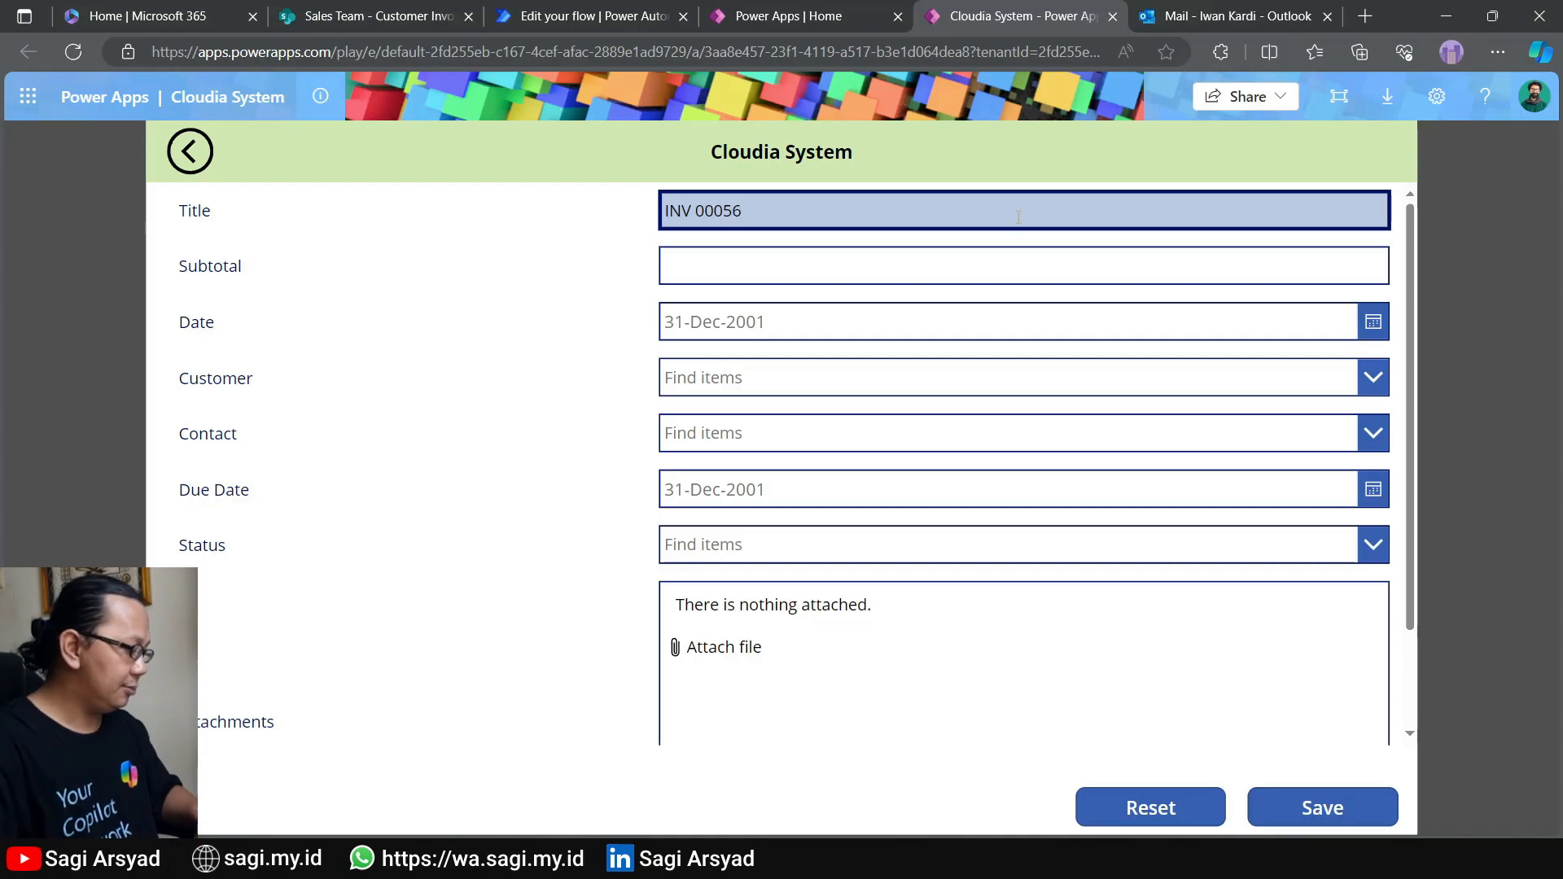
pyautogui.click(968, 277)
pyautogui.write('1000000')
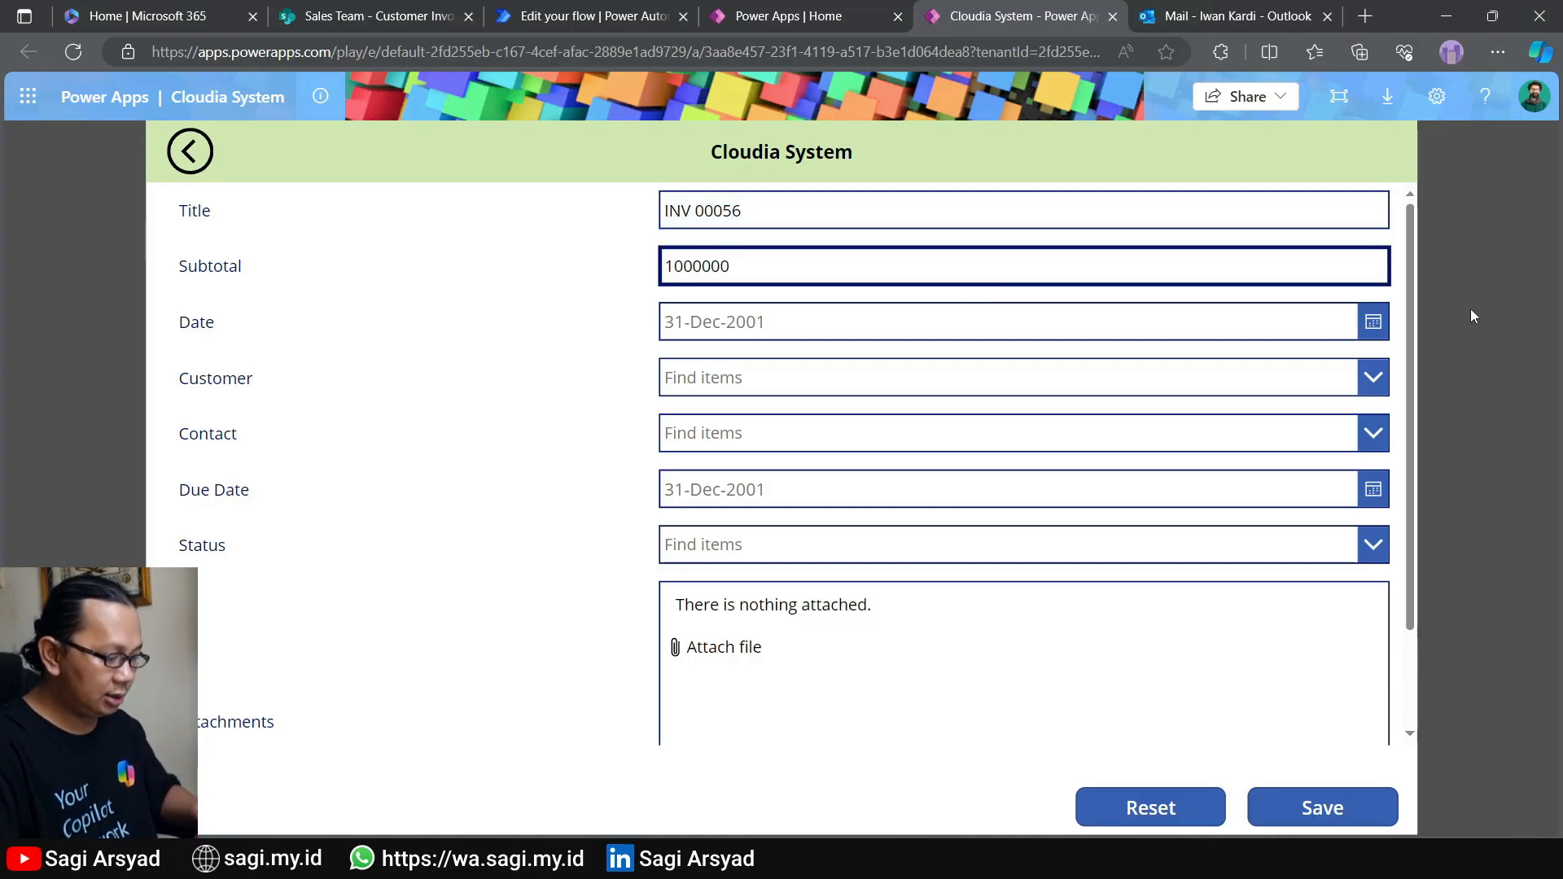
# Set the invoice's Date to 21-Apr-2024, its Customer to PT Gerak Cepat Selalu and its Contact to the fourth listed person
pyautogui.click(1376, 324)
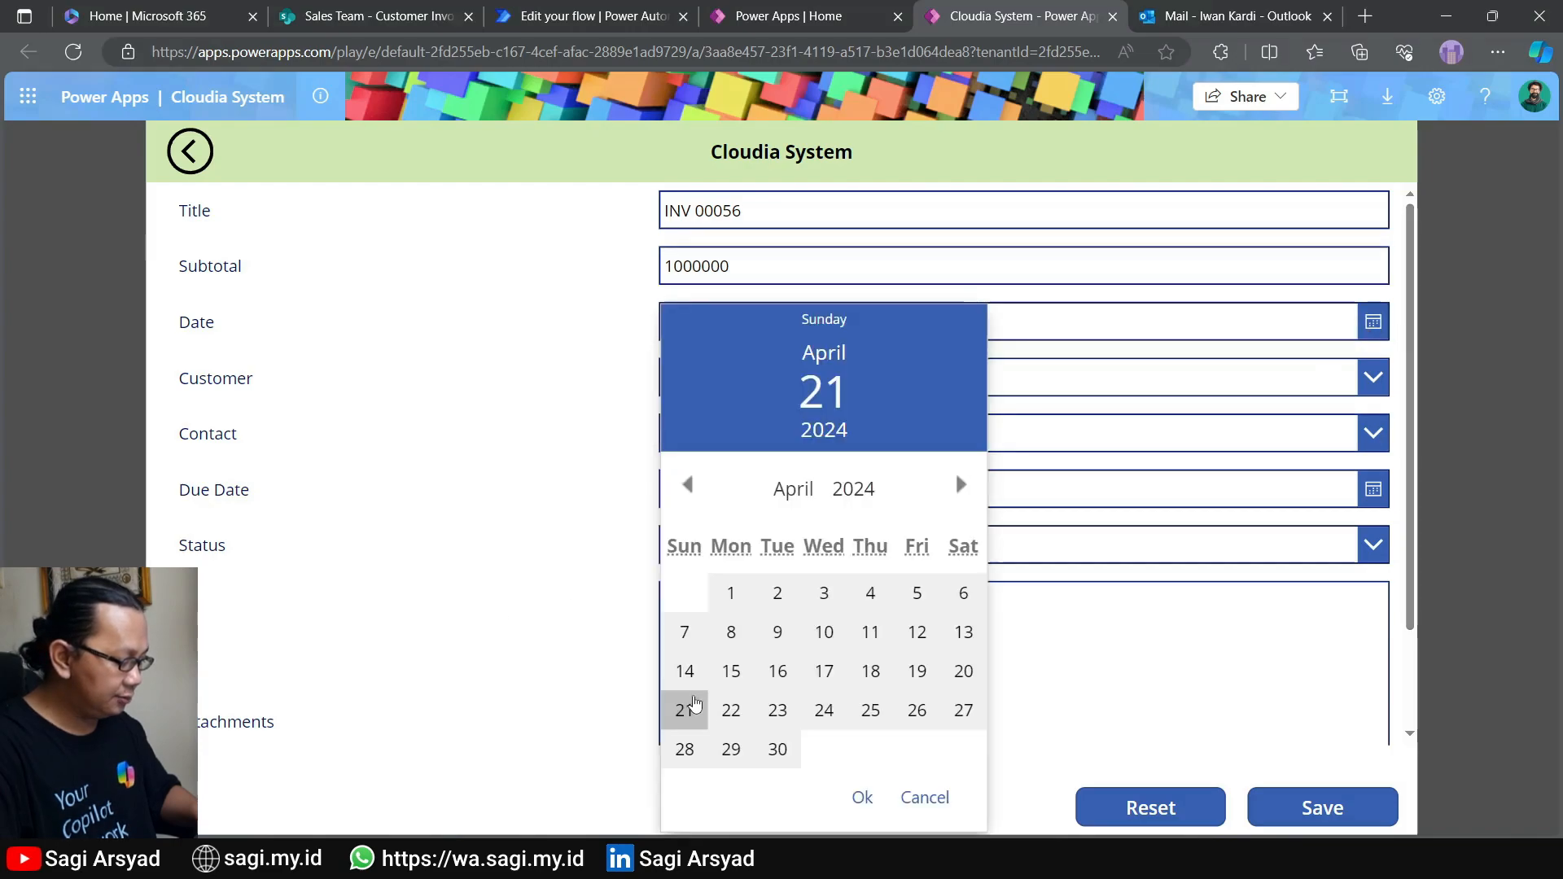
pyautogui.click(863, 798)
pyautogui.click(1348, 389)
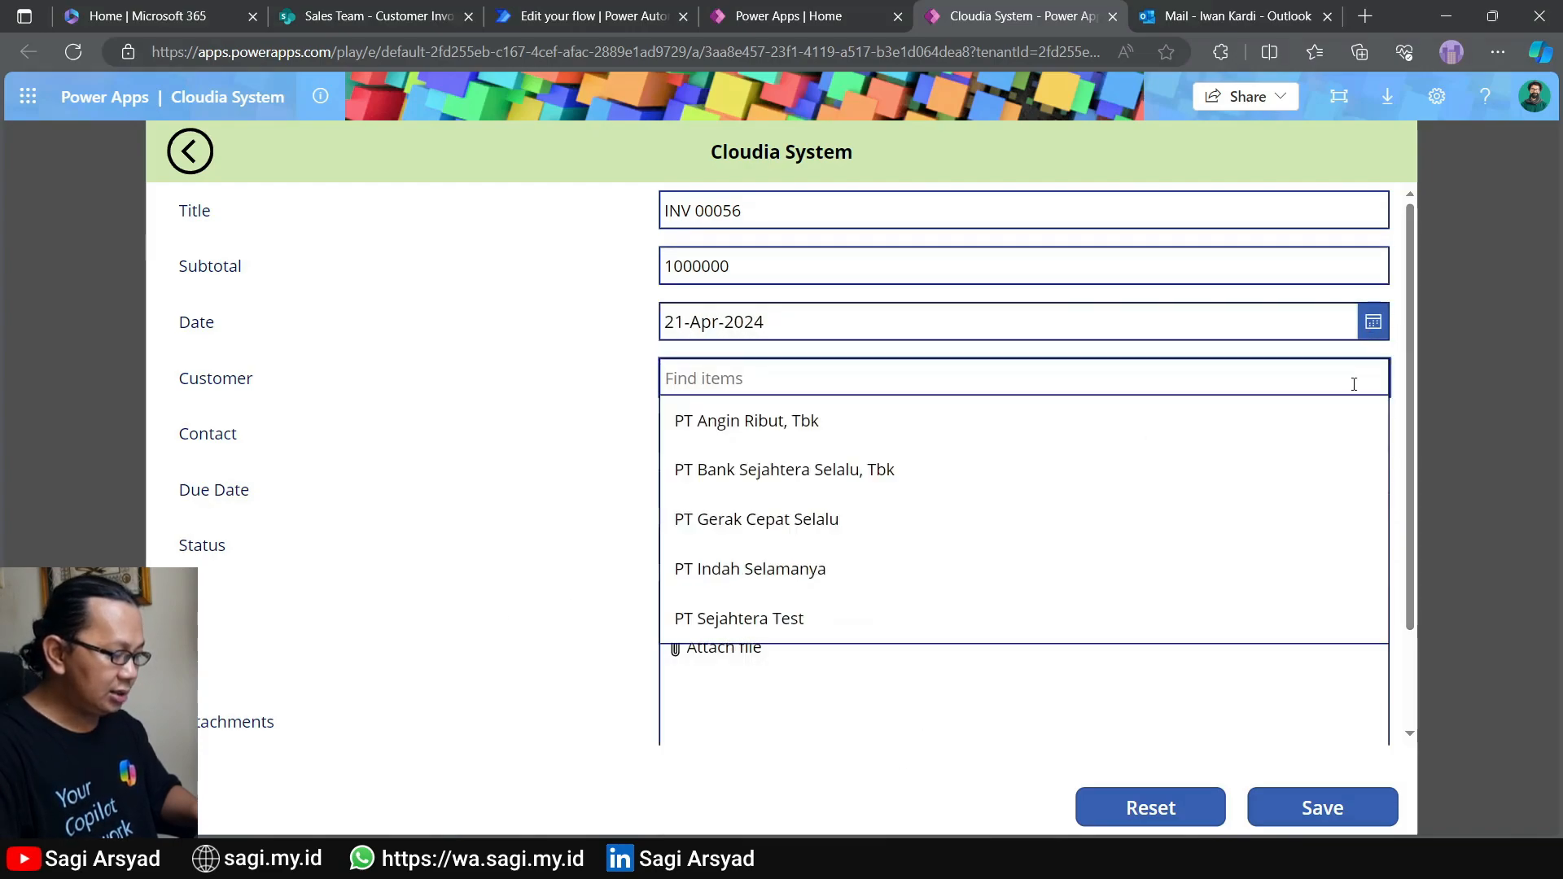
pyautogui.click(821, 520)
pyautogui.click(1373, 434)
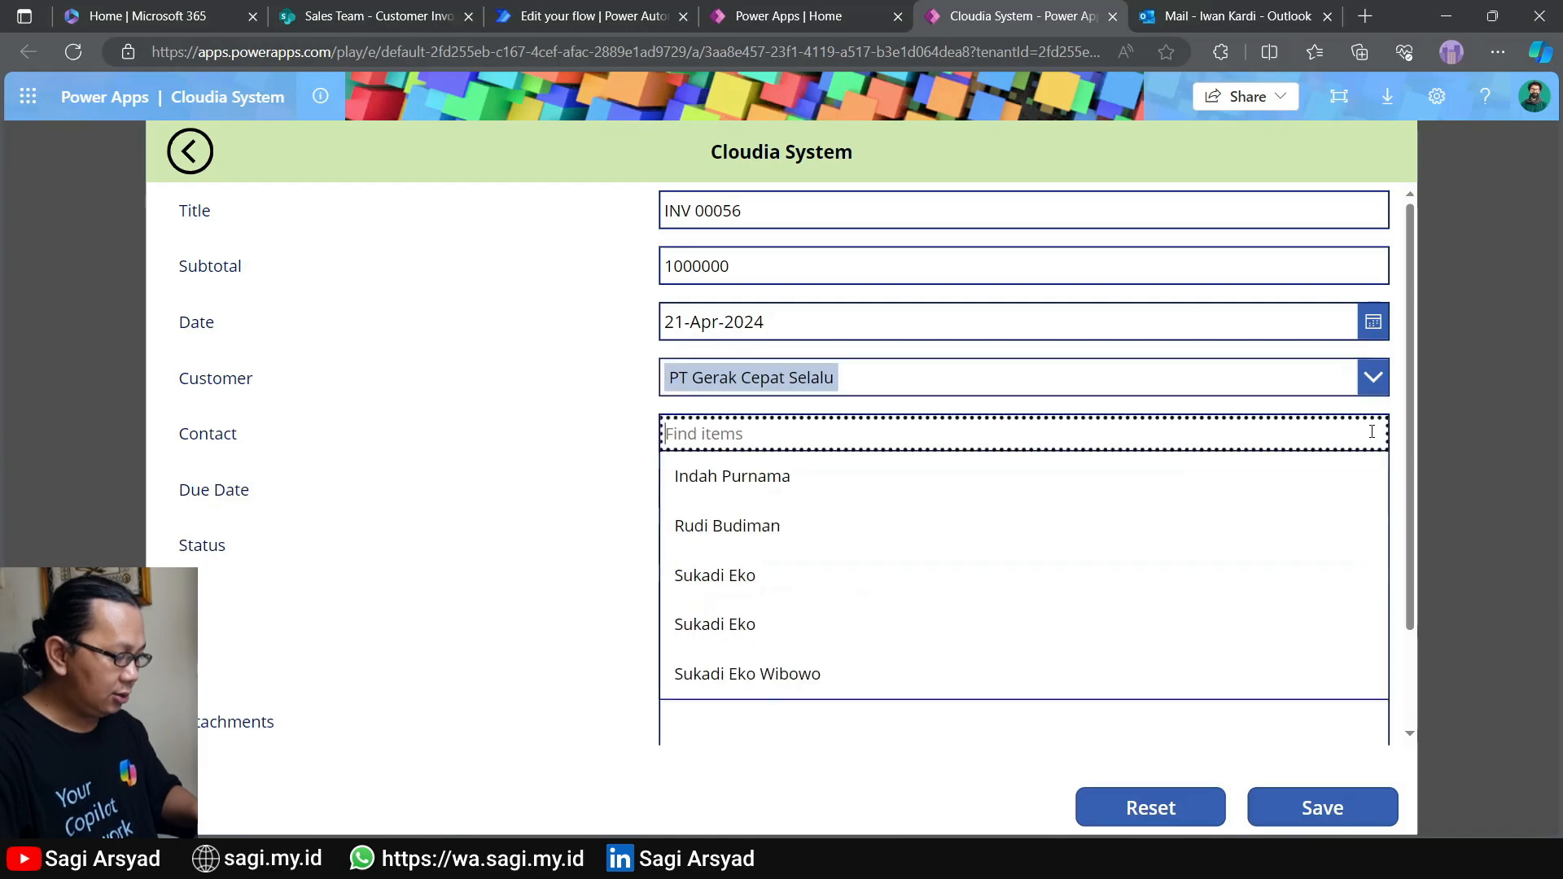
pyautogui.click(830, 624)
# Set the invoice's Due Date to 25-Apr-2024 and its Status to Draft
pyautogui.click(846, 489)
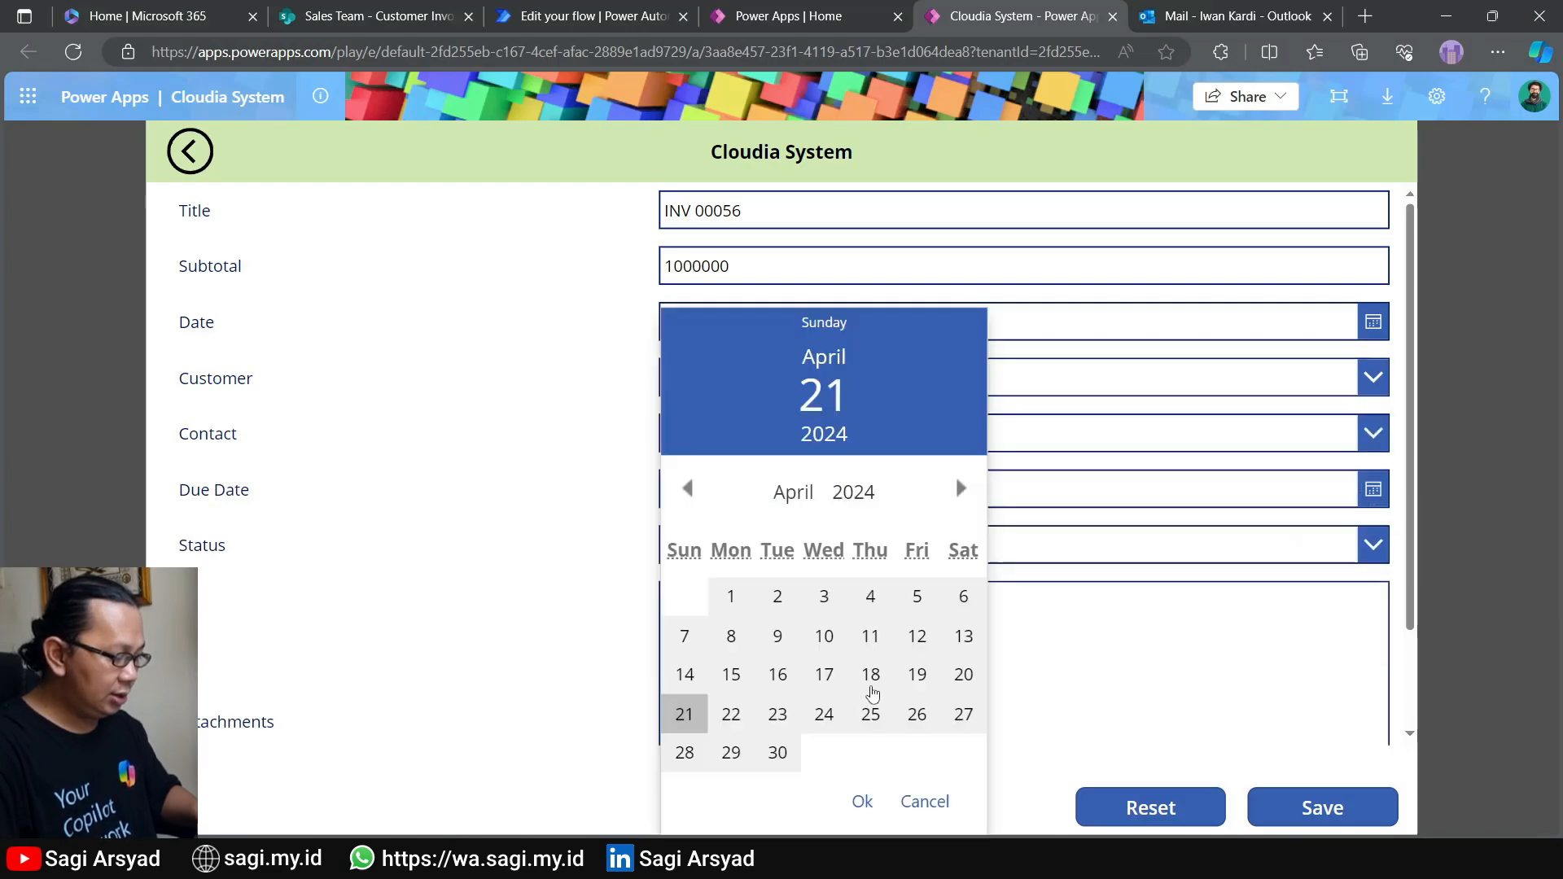
pyautogui.click(871, 676)
pyautogui.click(869, 715)
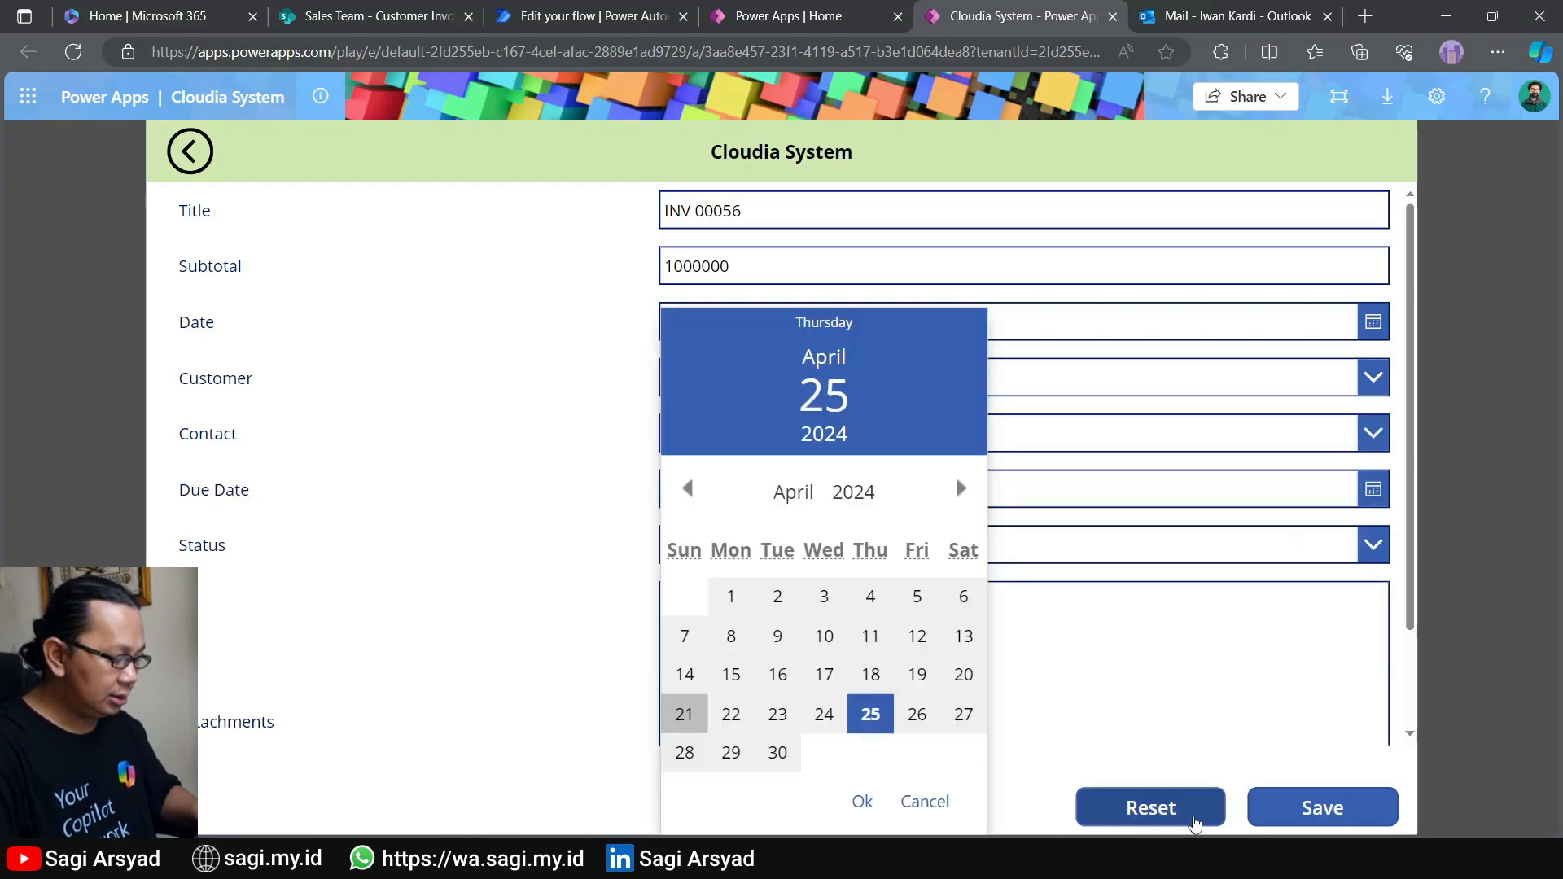
pyautogui.click(862, 802)
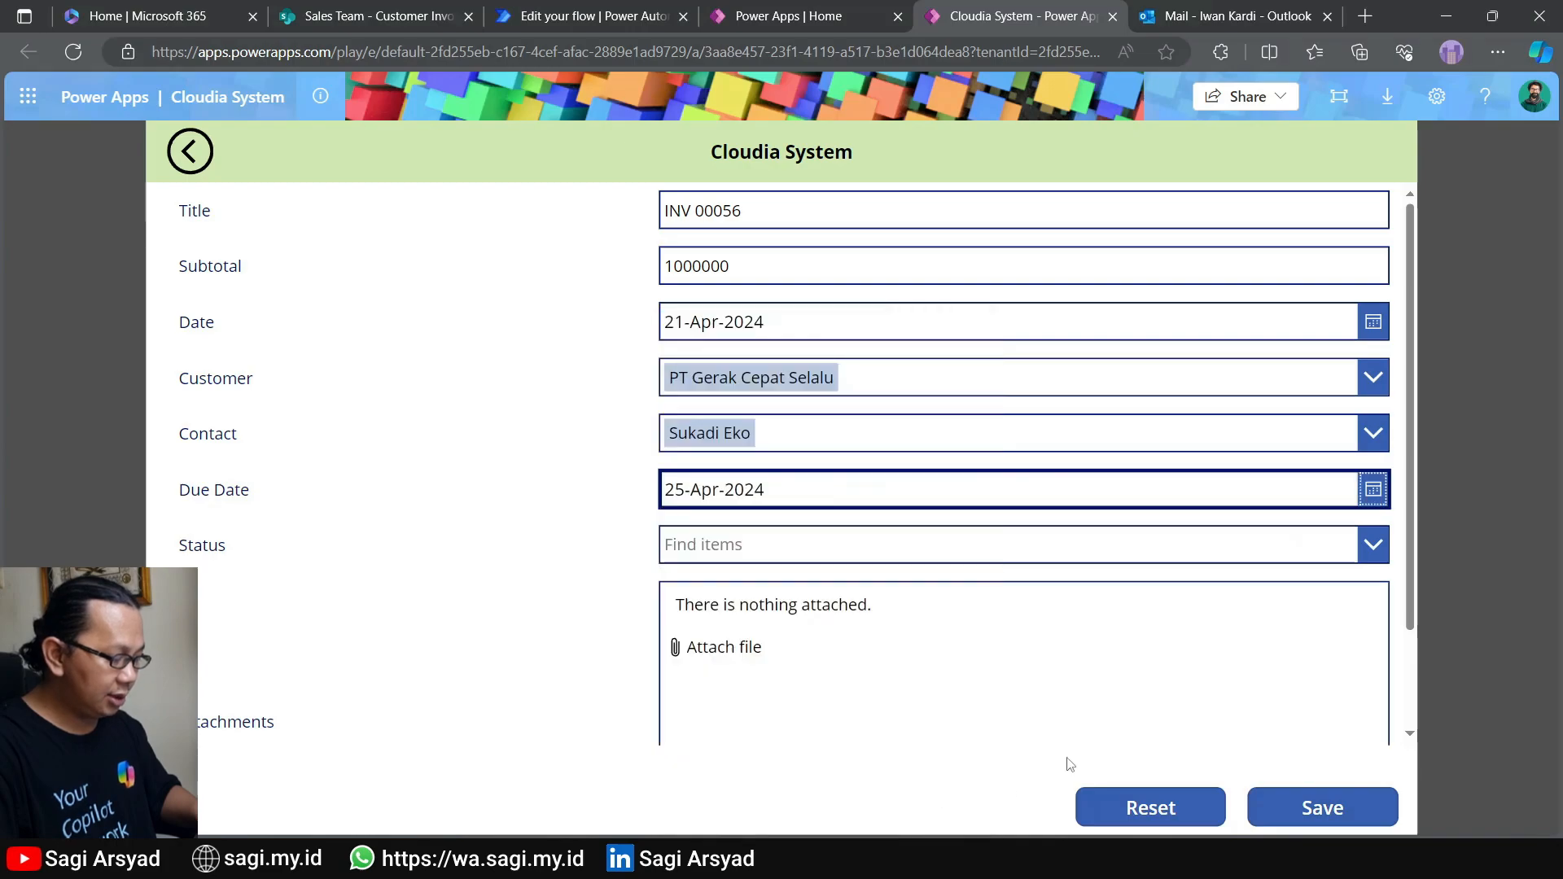
pyautogui.click(1384, 539)
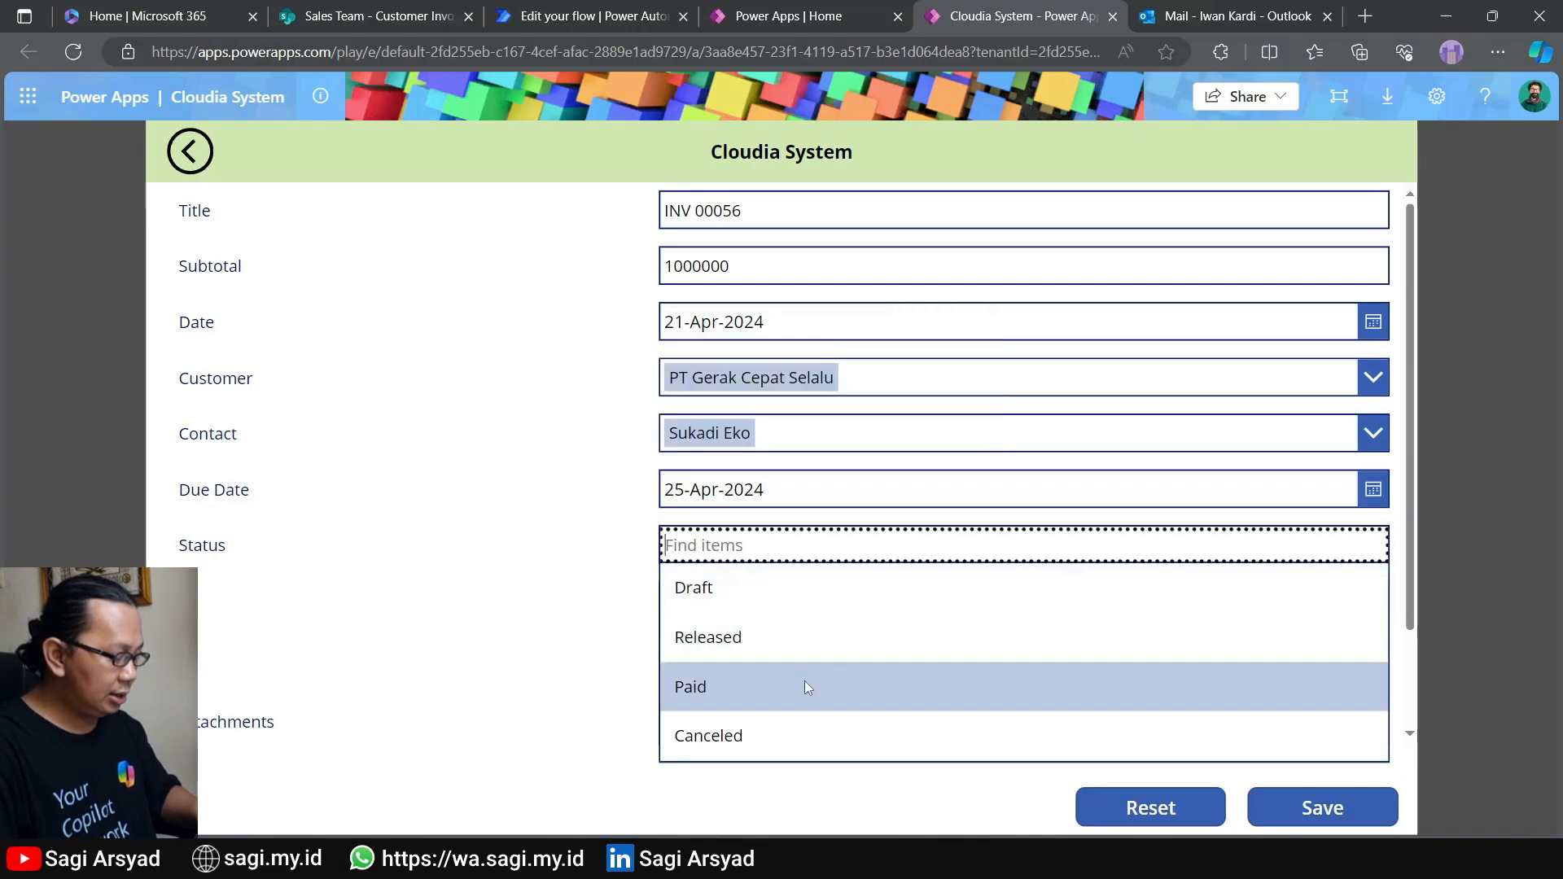
pyautogui.click(817, 607)
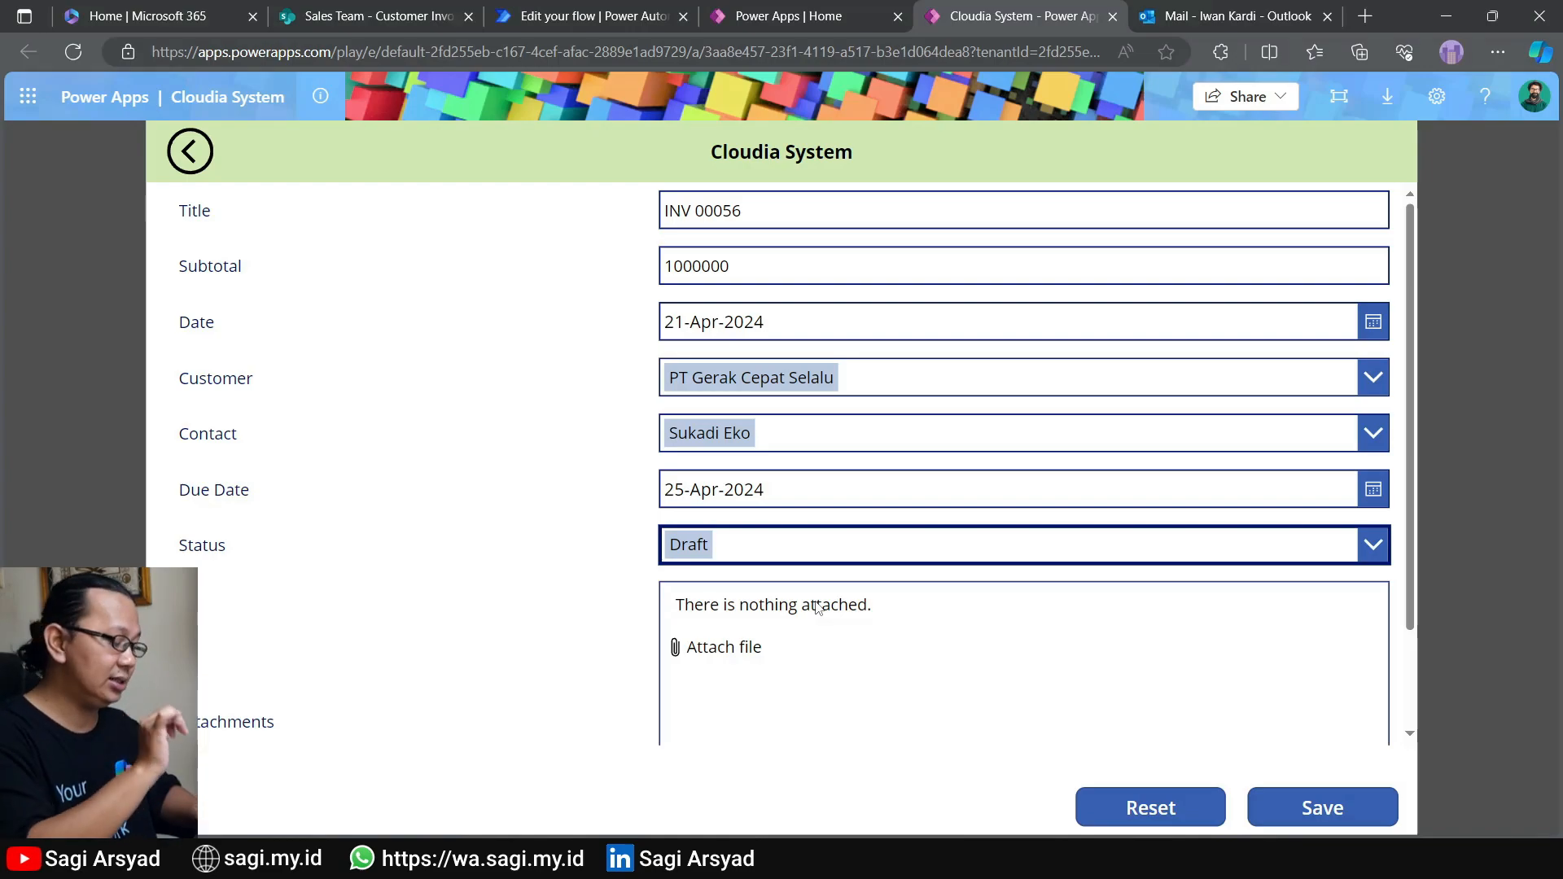
# Attach biznet-20230416.pdf to the invoice and save the record
pyautogui.click(834, 647)
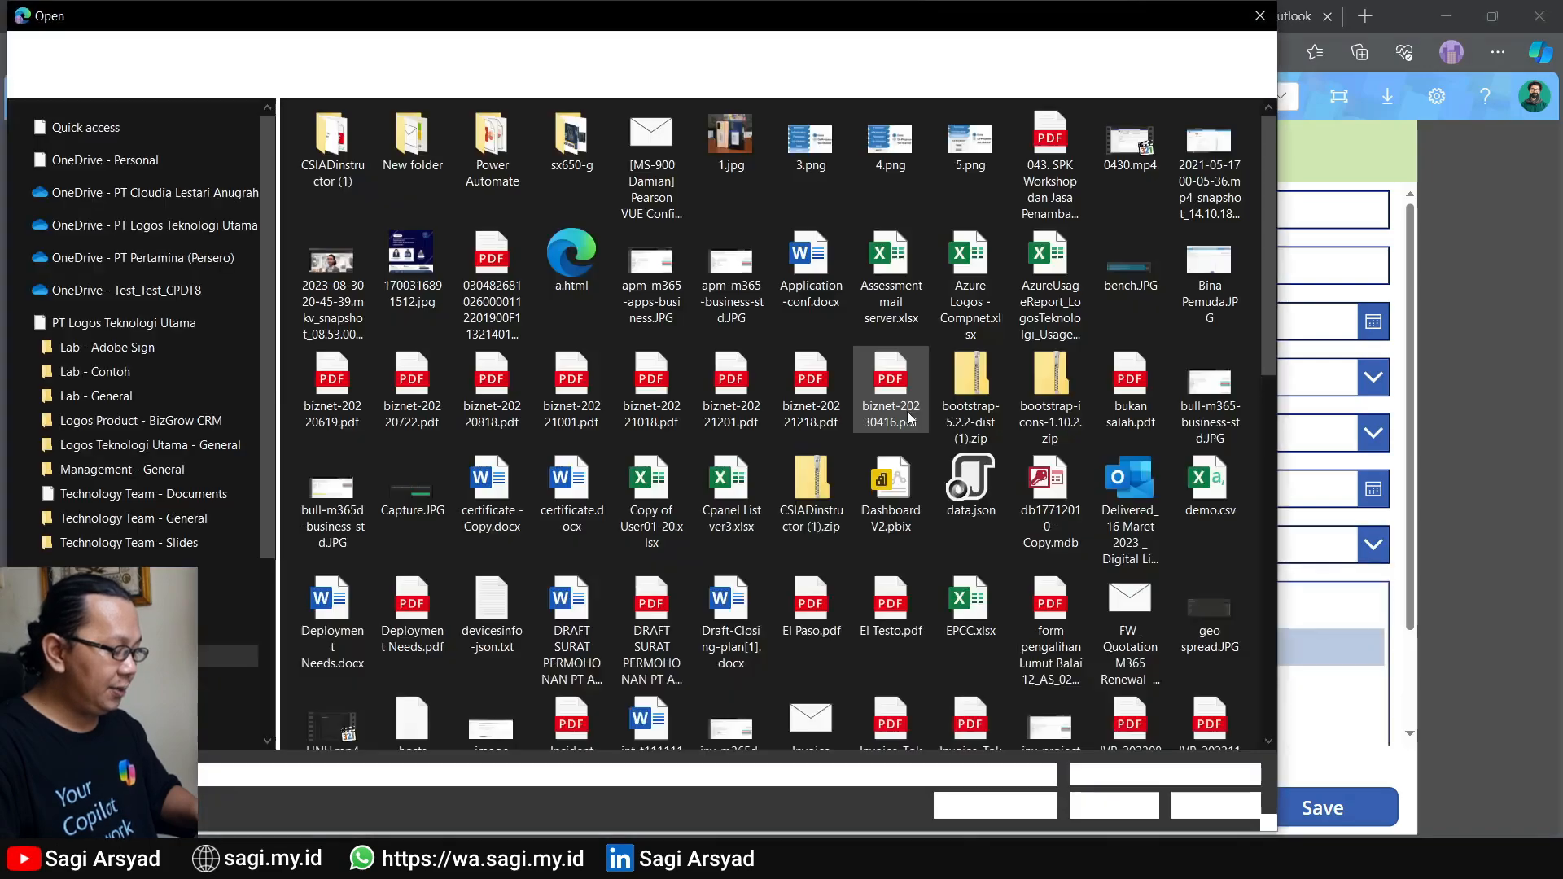
pyautogui.doubleClick(908, 415)
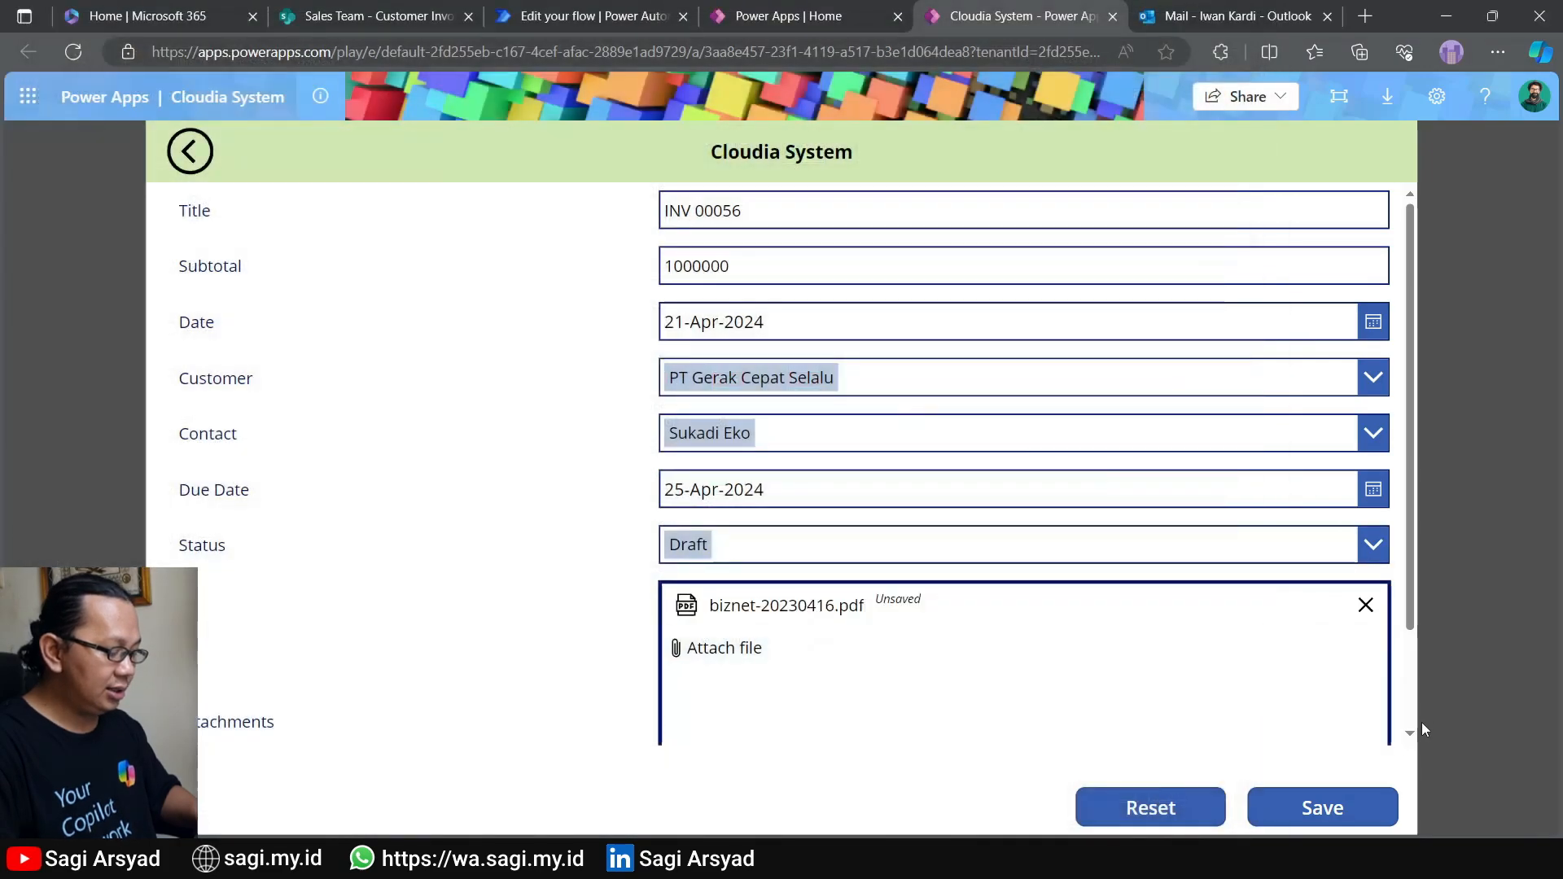
pyautogui.scroll(-1, 1320, 712)
pyautogui.scroll(-1, 1322, 716)
pyautogui.click(1319, 806)
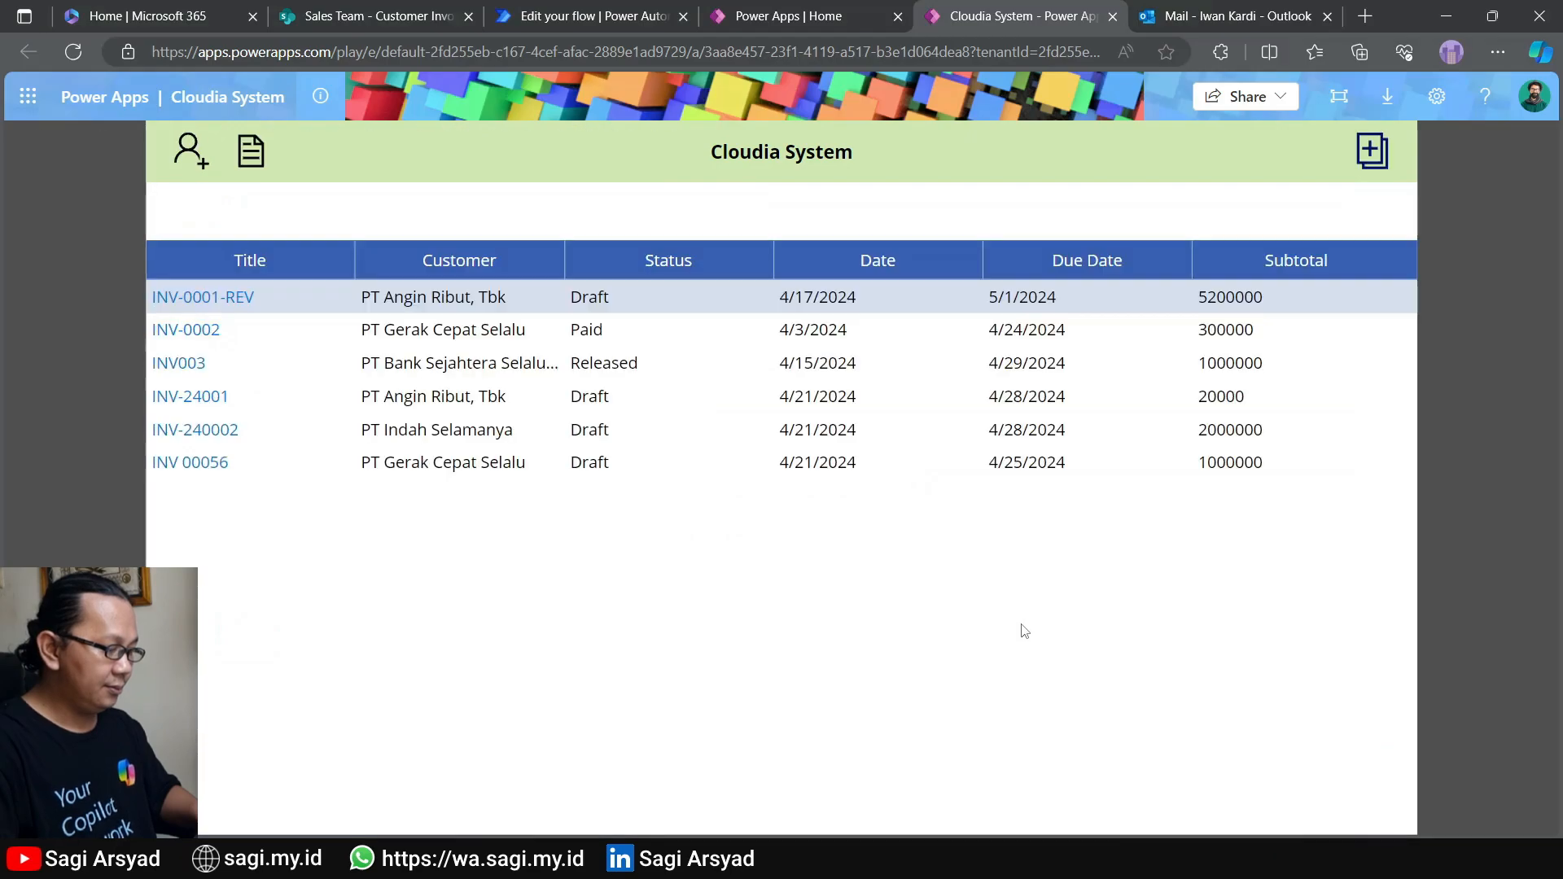
# Switch to the Outlook inbox and open the Microsoft Power Automate approval email for the new invoice
pyautogui.click(1209, 8)
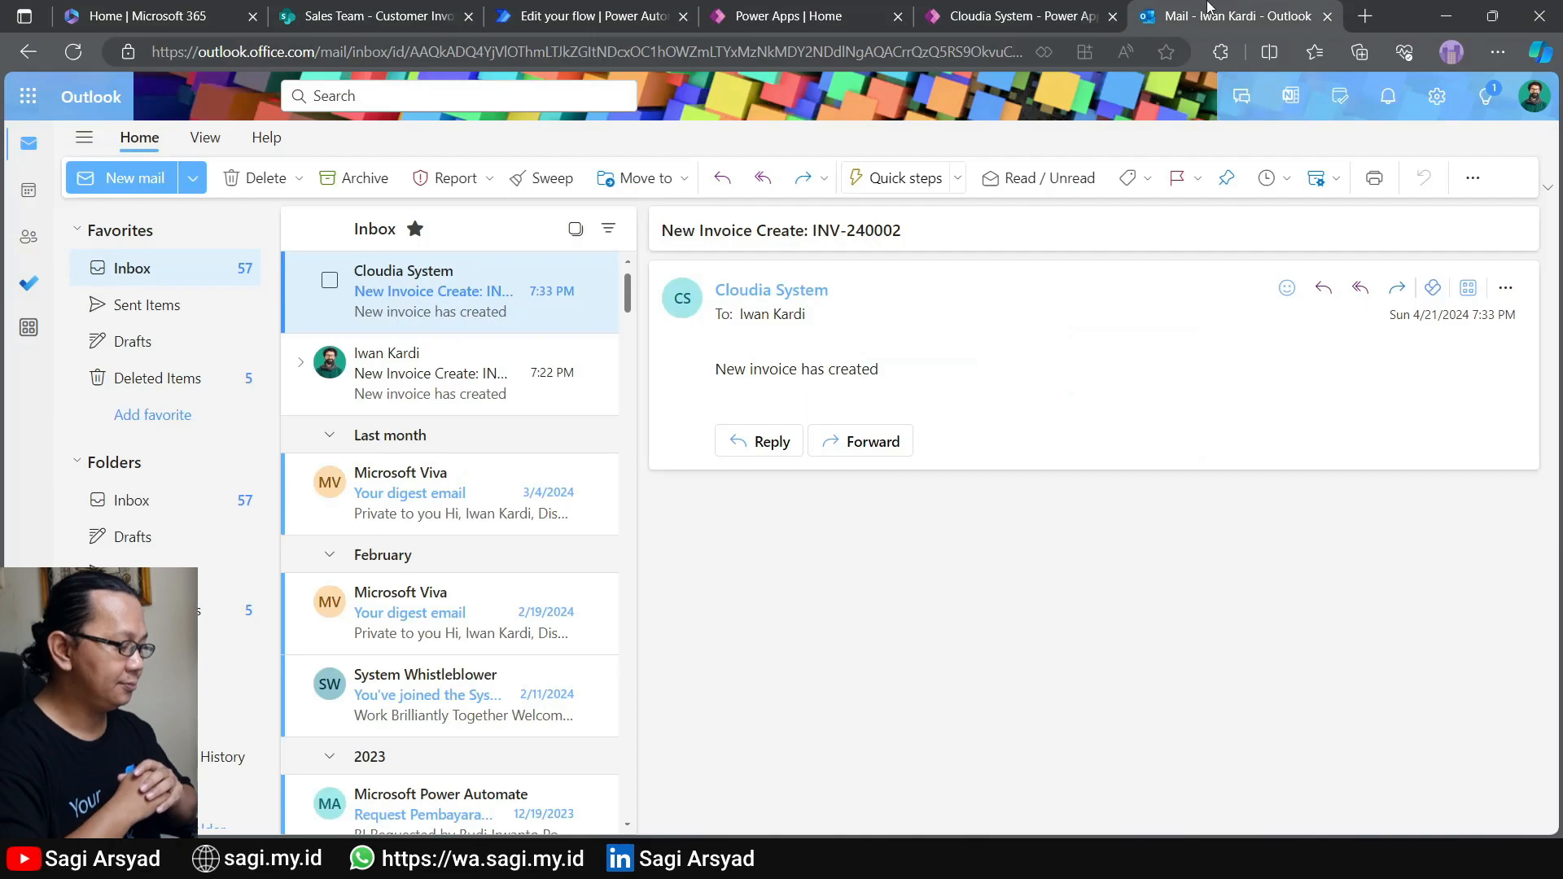
pyautogui.click(424, 392)
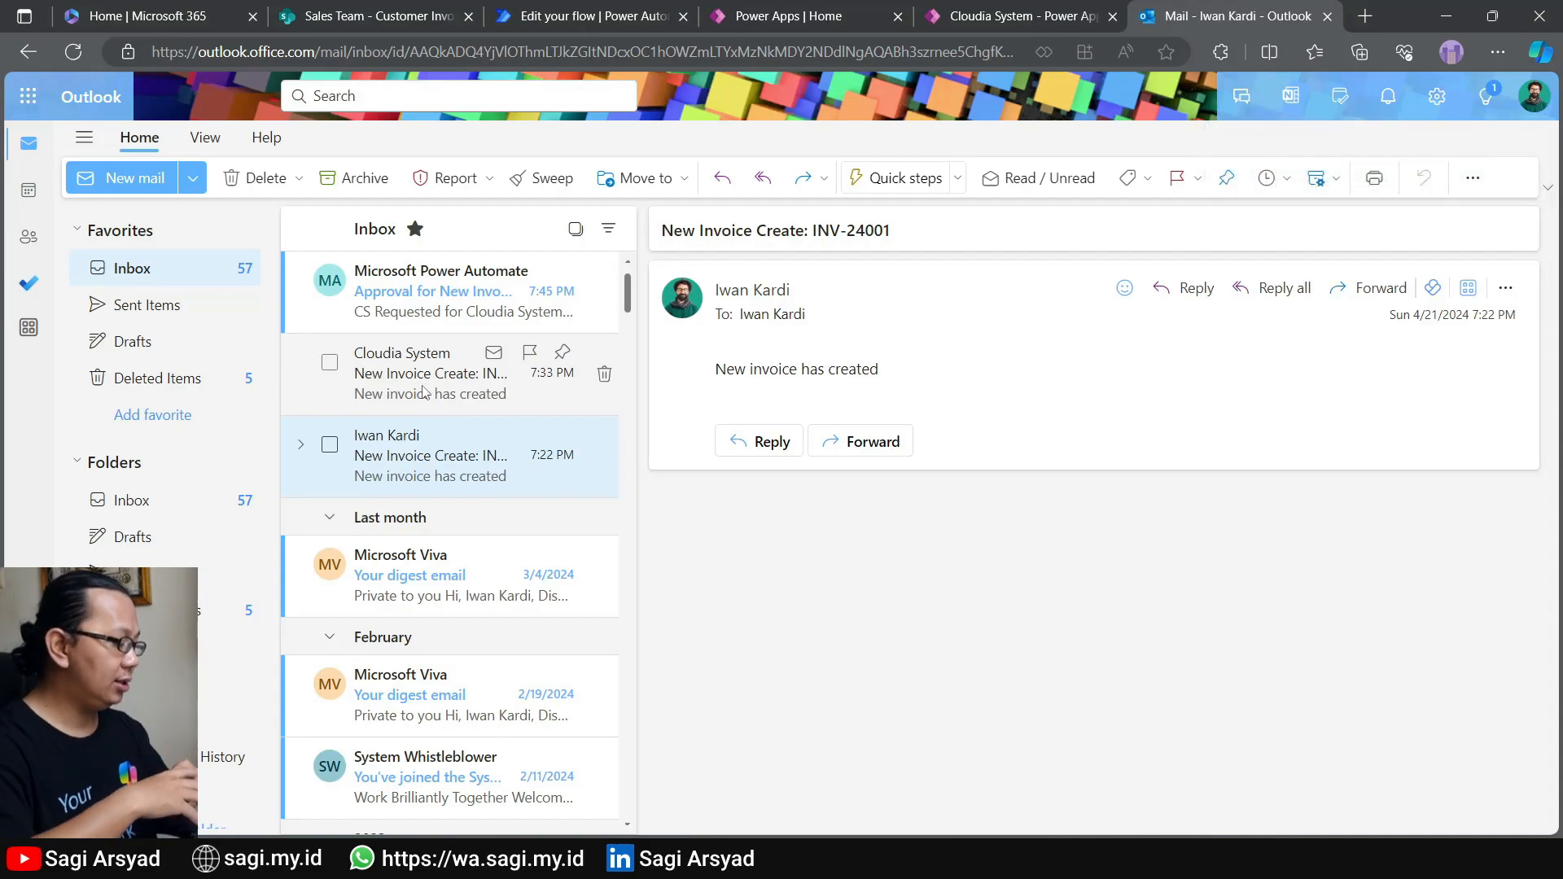
pyautogui.click(440, 285)
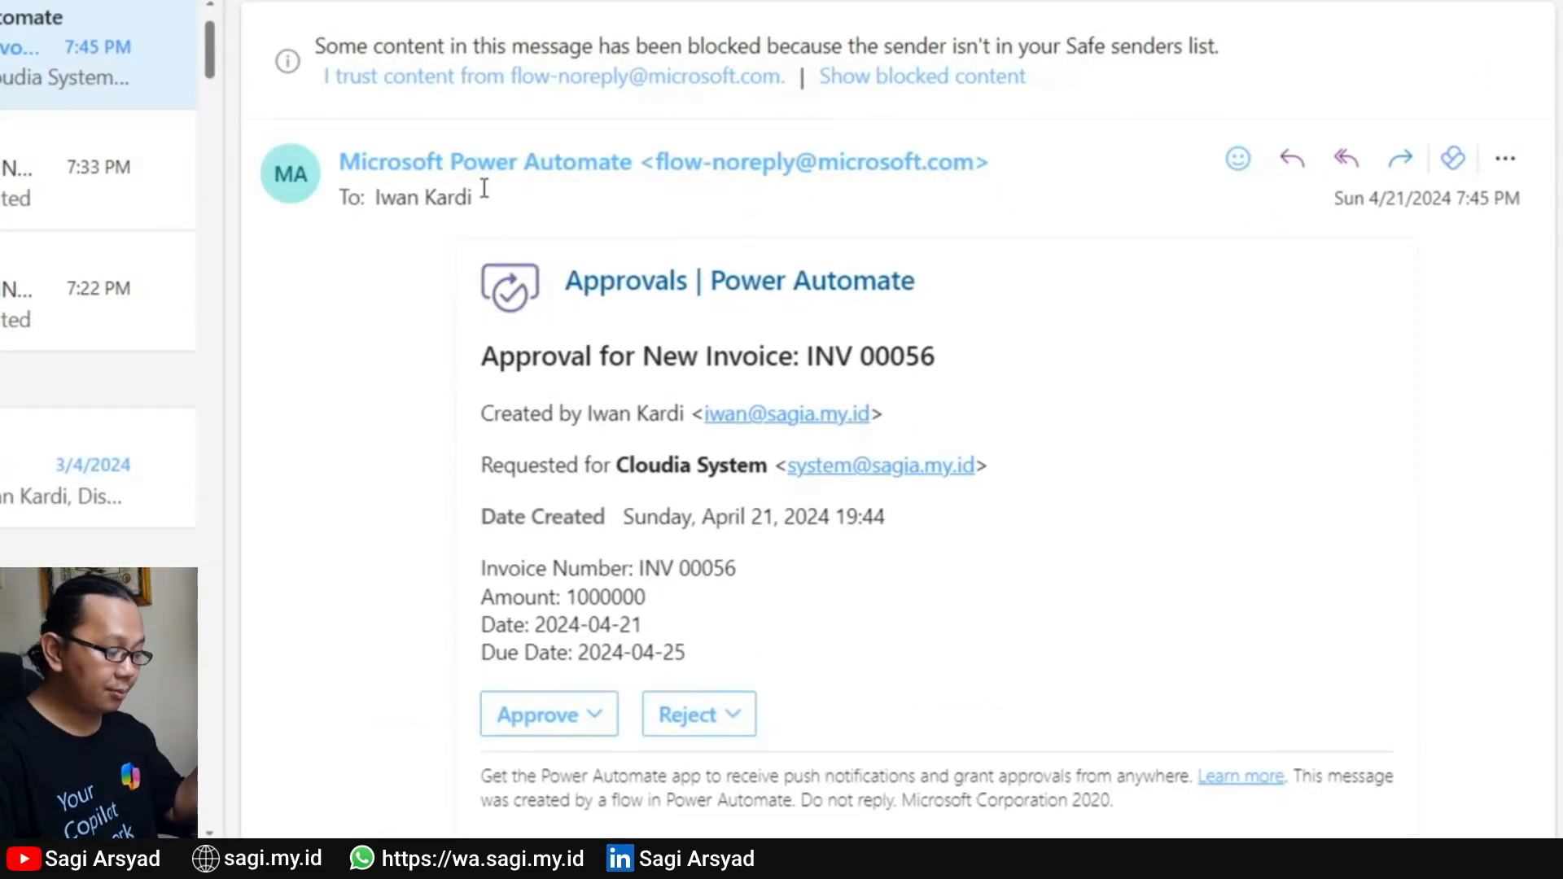
# Examine the approval email's creator, requester, creation date and the invoice number, amount, date and due date
pyautogui.scroll(-3, 484, 188)
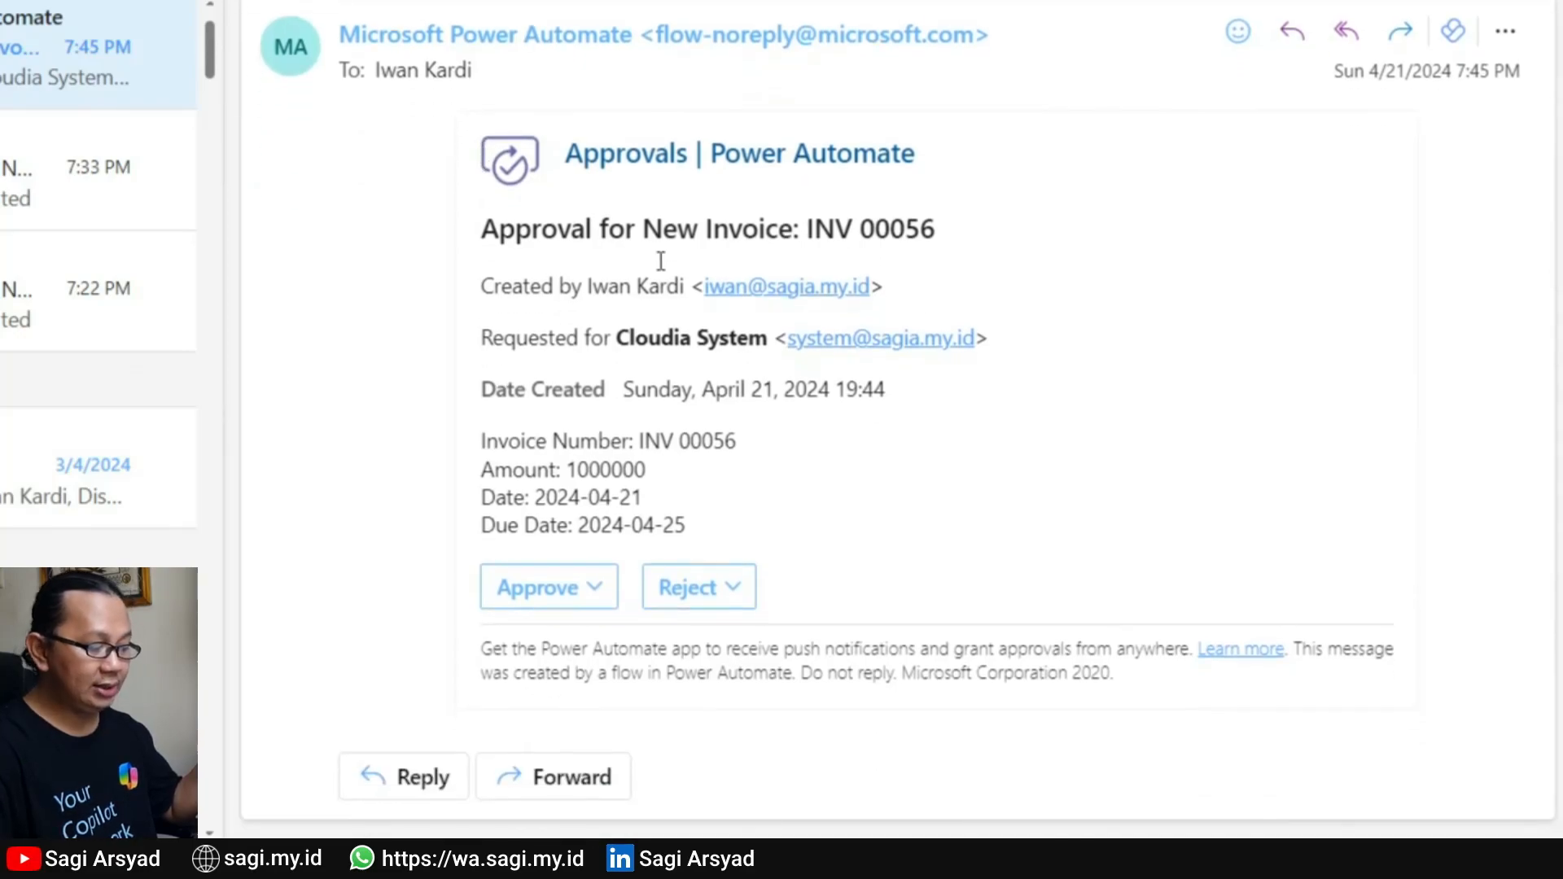
pyautogui.tripleClick(495, 287)
pyautogui.click(1004, 317)
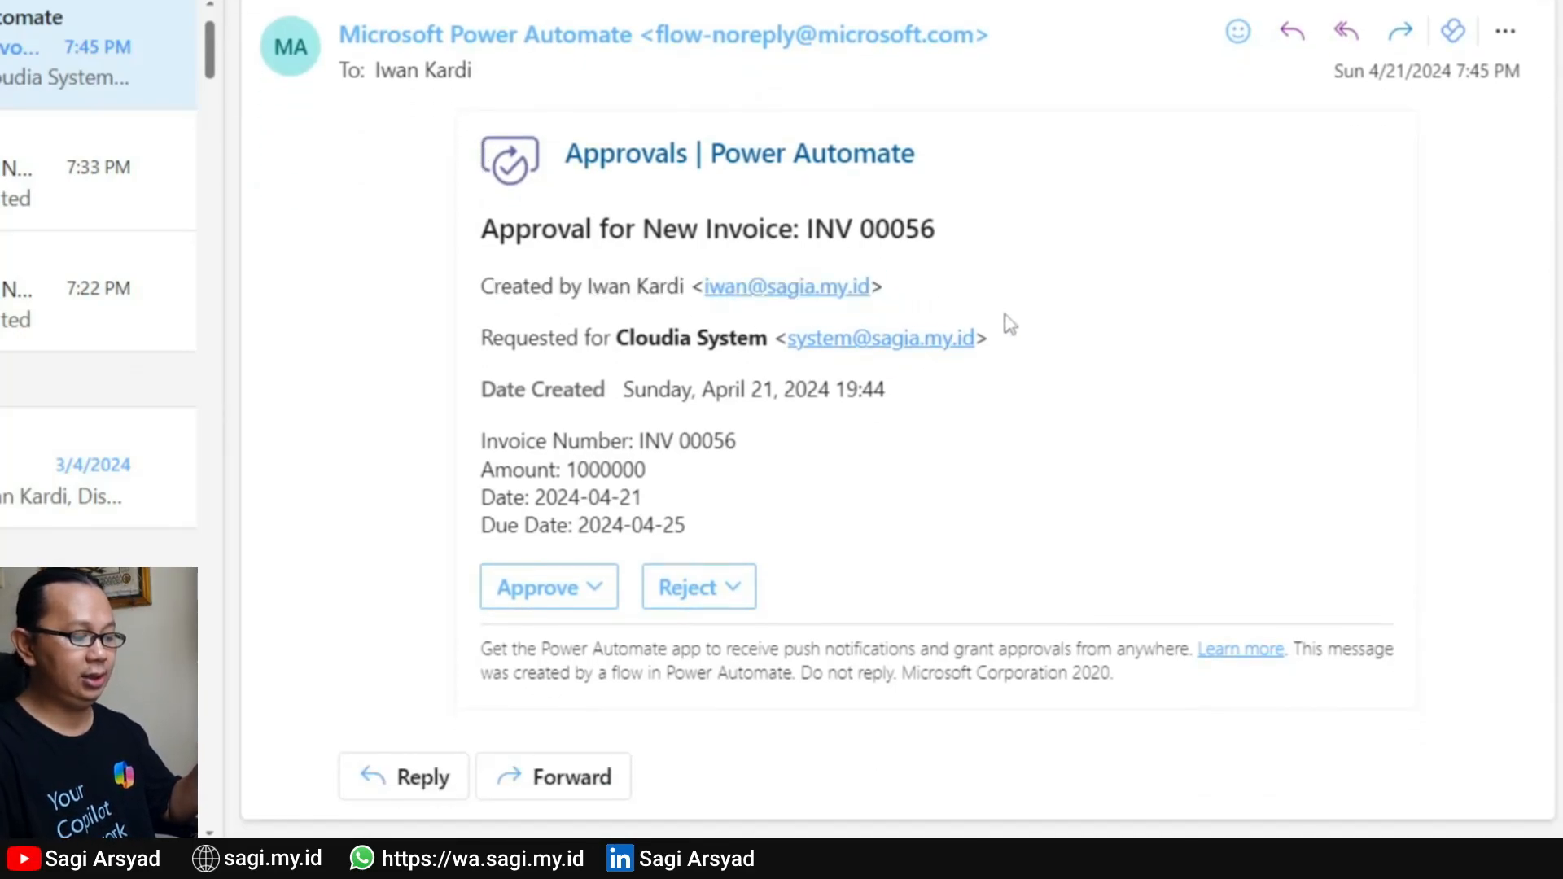
pyautogui.moveTo(470, 348); pyautogui.dragTo(663, 364)
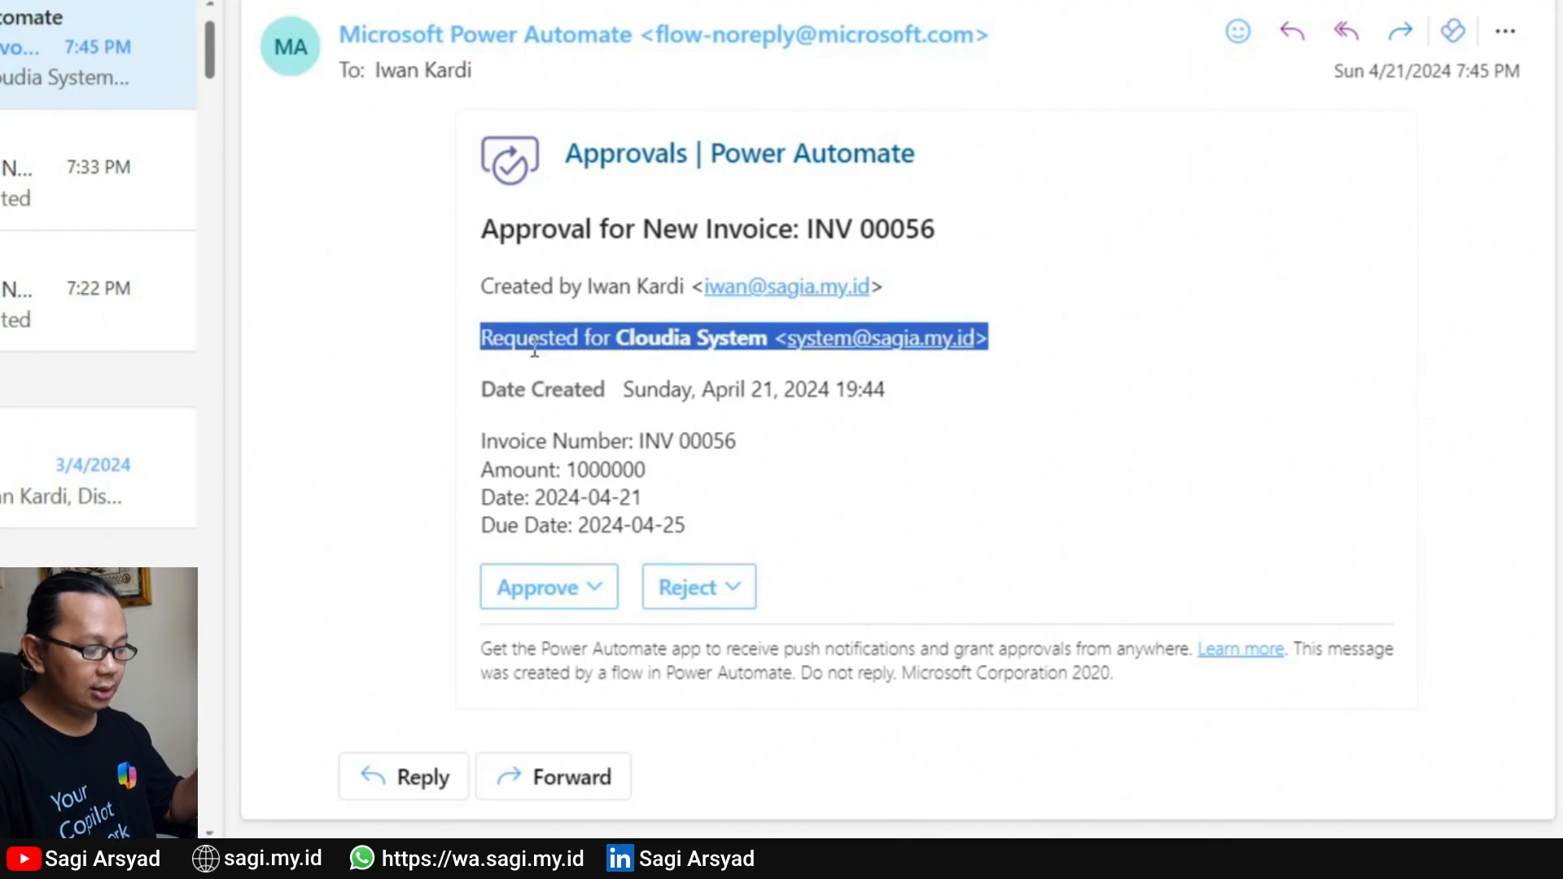
pyautogui.click(607, 352)
pyautogui.moveTo(474, 347); pyautogui.dragTo(877, 334)
pyautogui.click(864, 444)
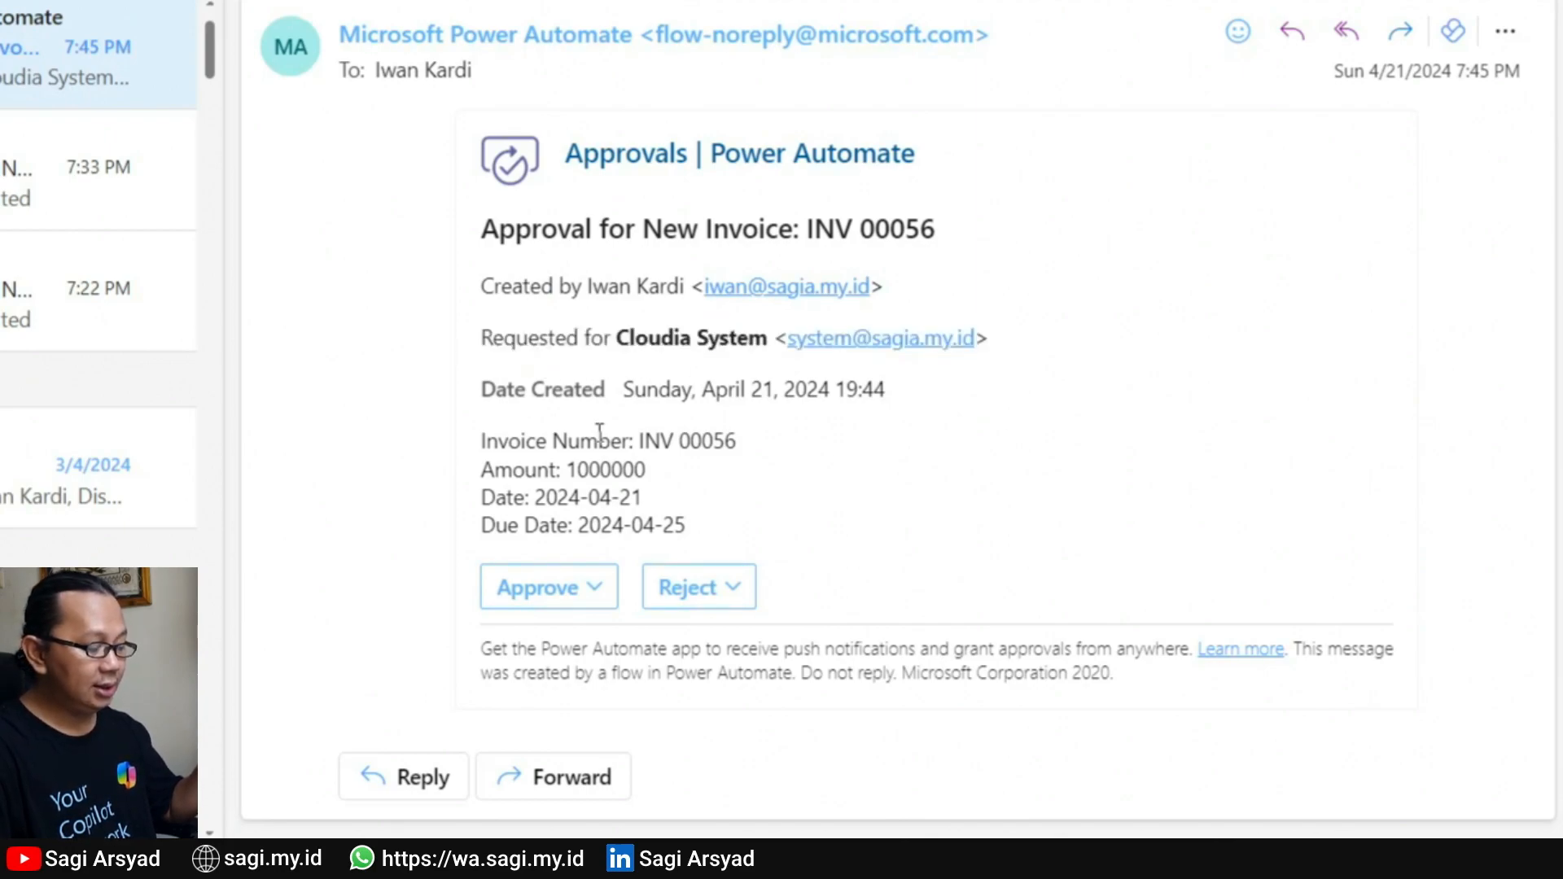
pyautogui.moveTo(482, 292); pyautogui.dragTo(950, 317)
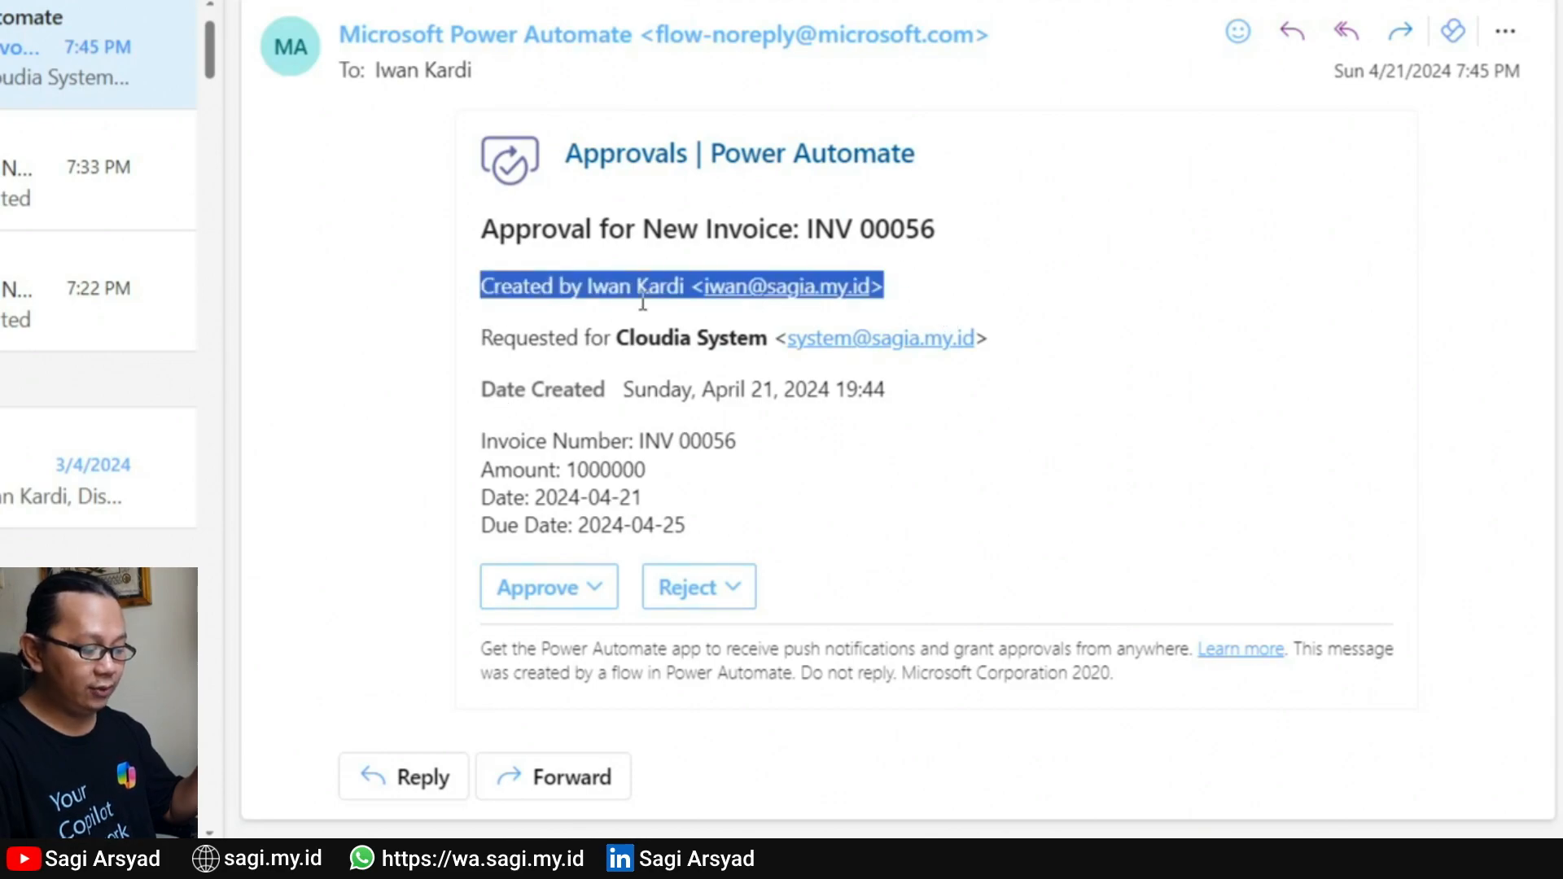
pyautogui.moveTo(482, 379); pyautogui.dragTo(988, 446)
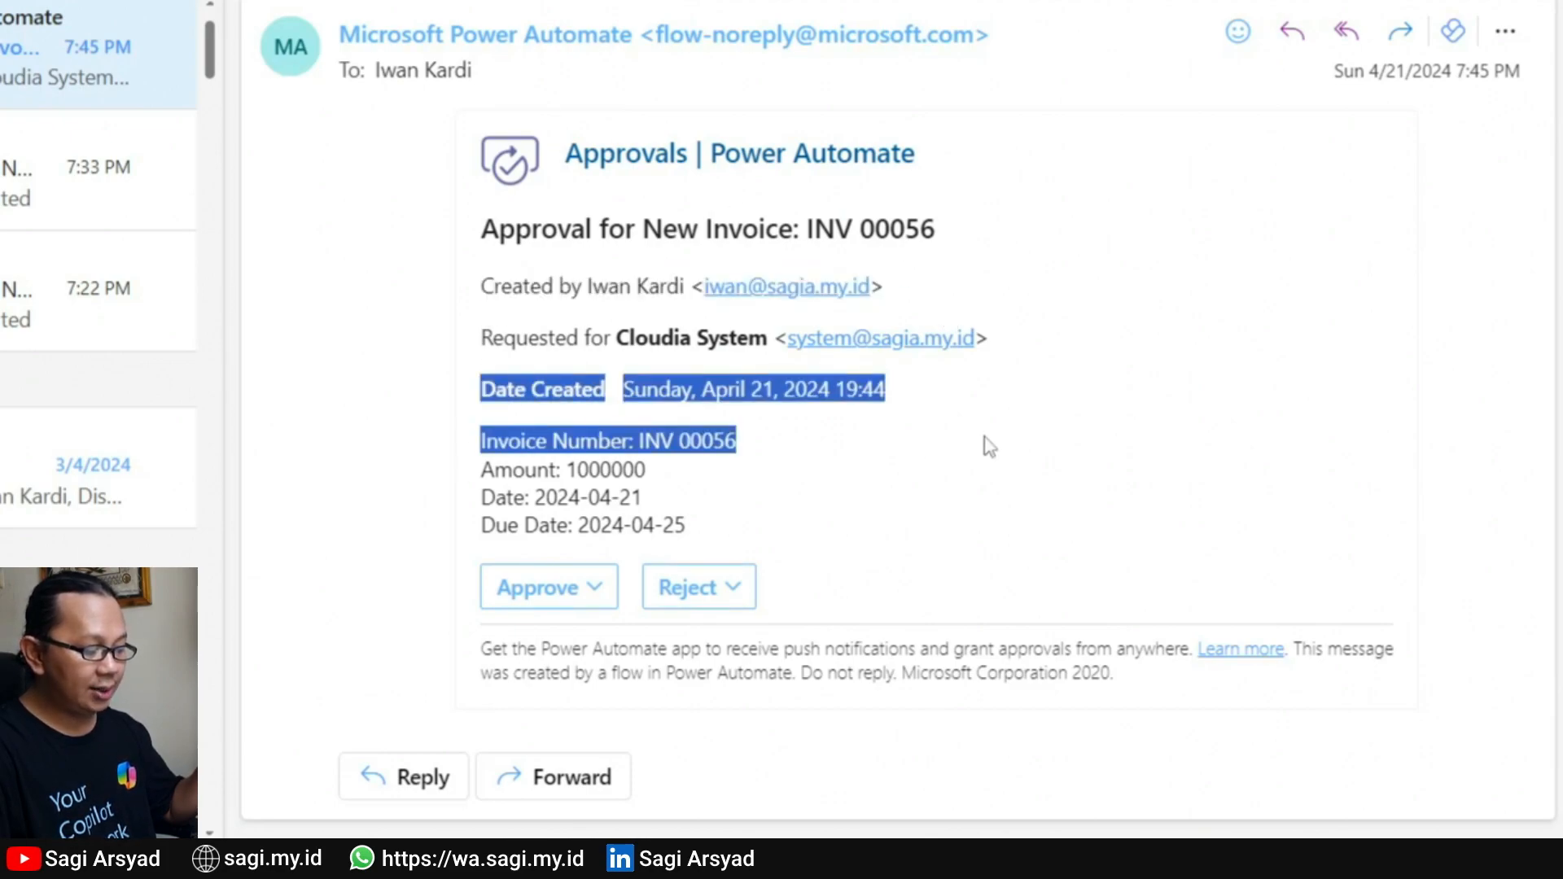
pyautogui.click(554, 411)
pyautogui.moveTo(484, 390); pyautogui.dragTo(1012, 418)
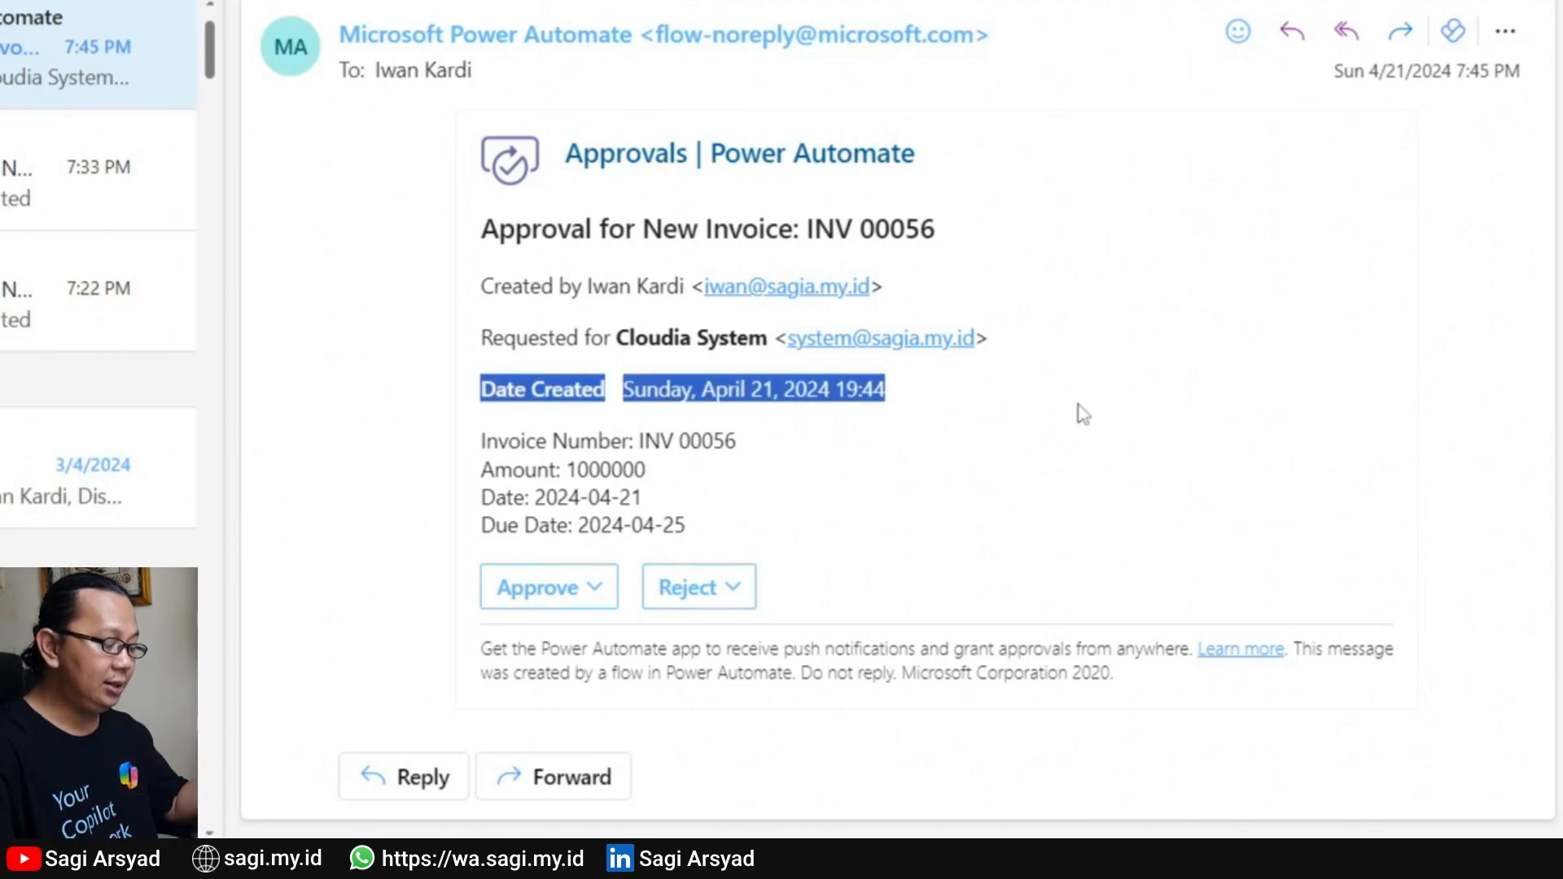
pyautogui.moveTo(479, 440); pyautogui.dragTo(751, 544)
pyautogui.click(784, 518)
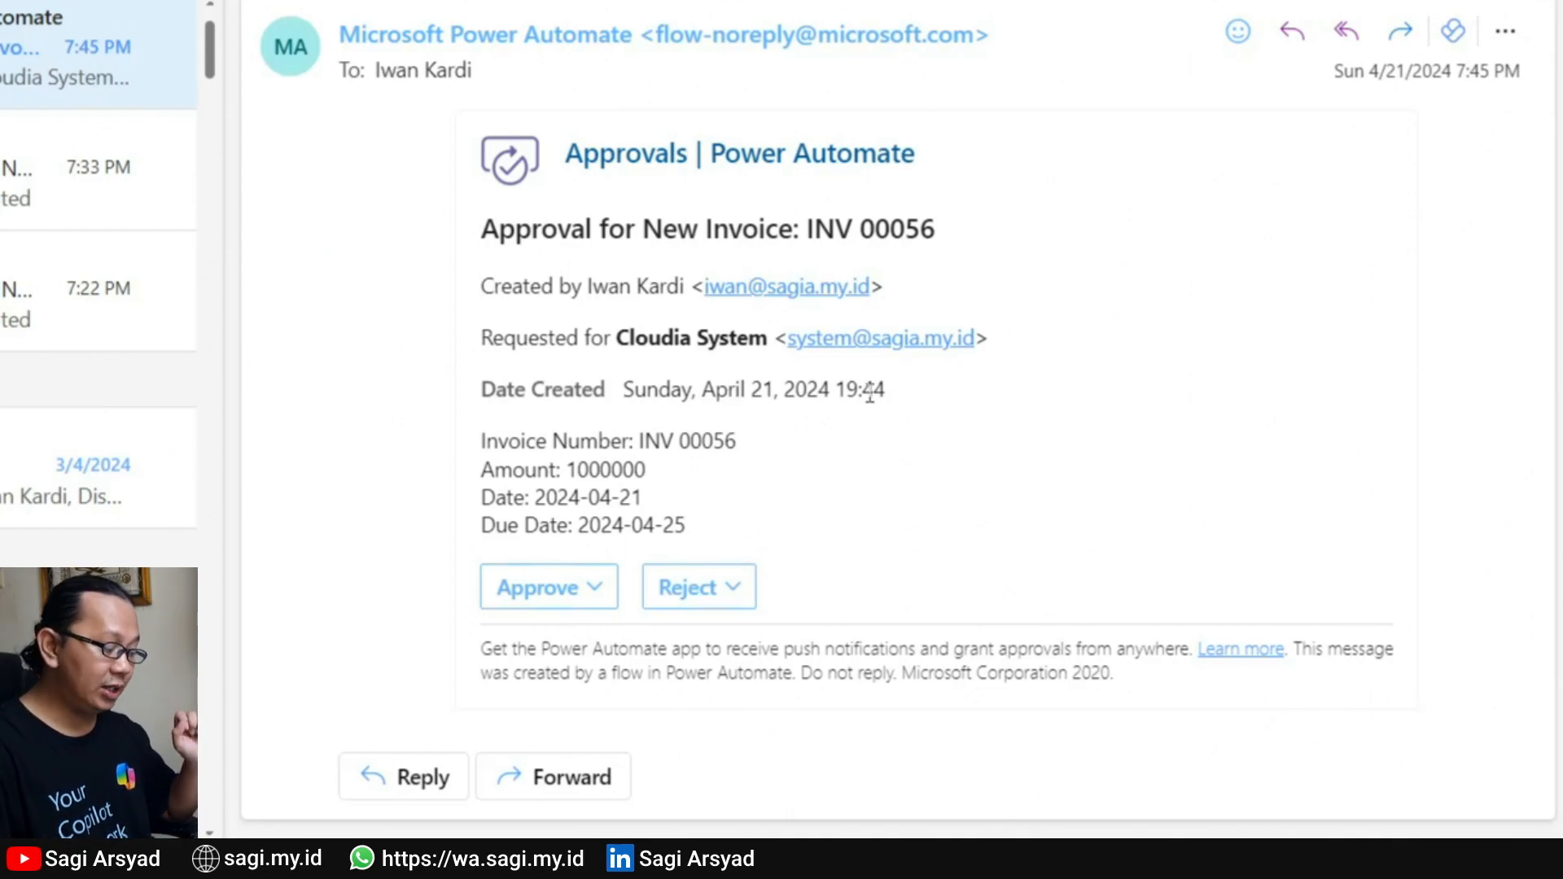
# Approve the INV 00056 request directly in the approval email and submit the response
pyautogui.click(547, 594)
pyautogui.scroll(-4, 799, 579)
pyautogui.click(556, 567)
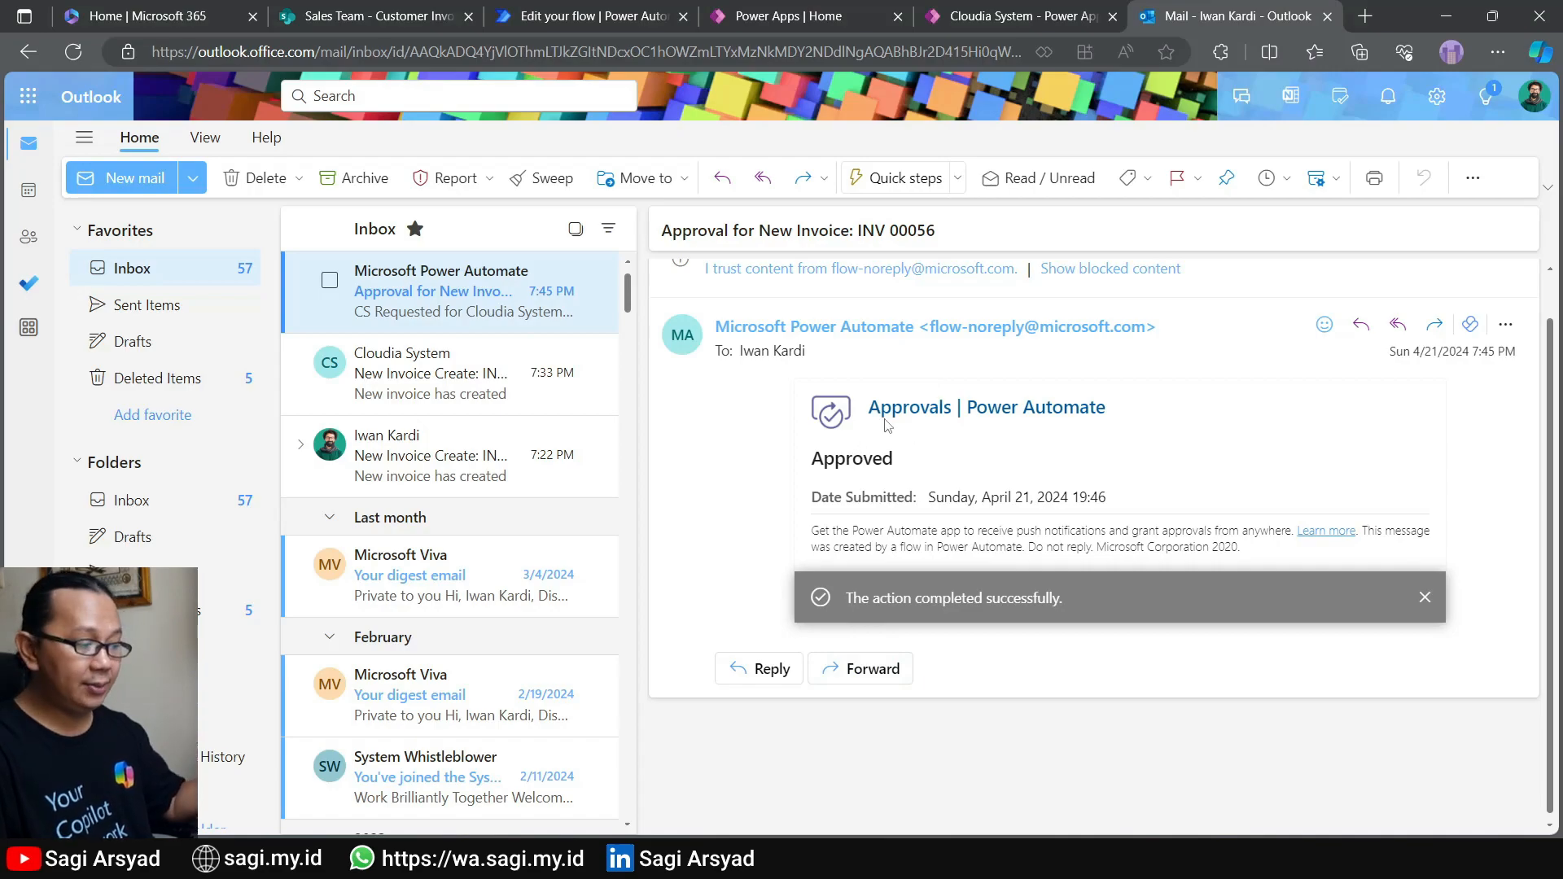
# Return to the Cloudia System app and reload it to check the status of invoice INV 00056
pyautogui.click(1015, 10)
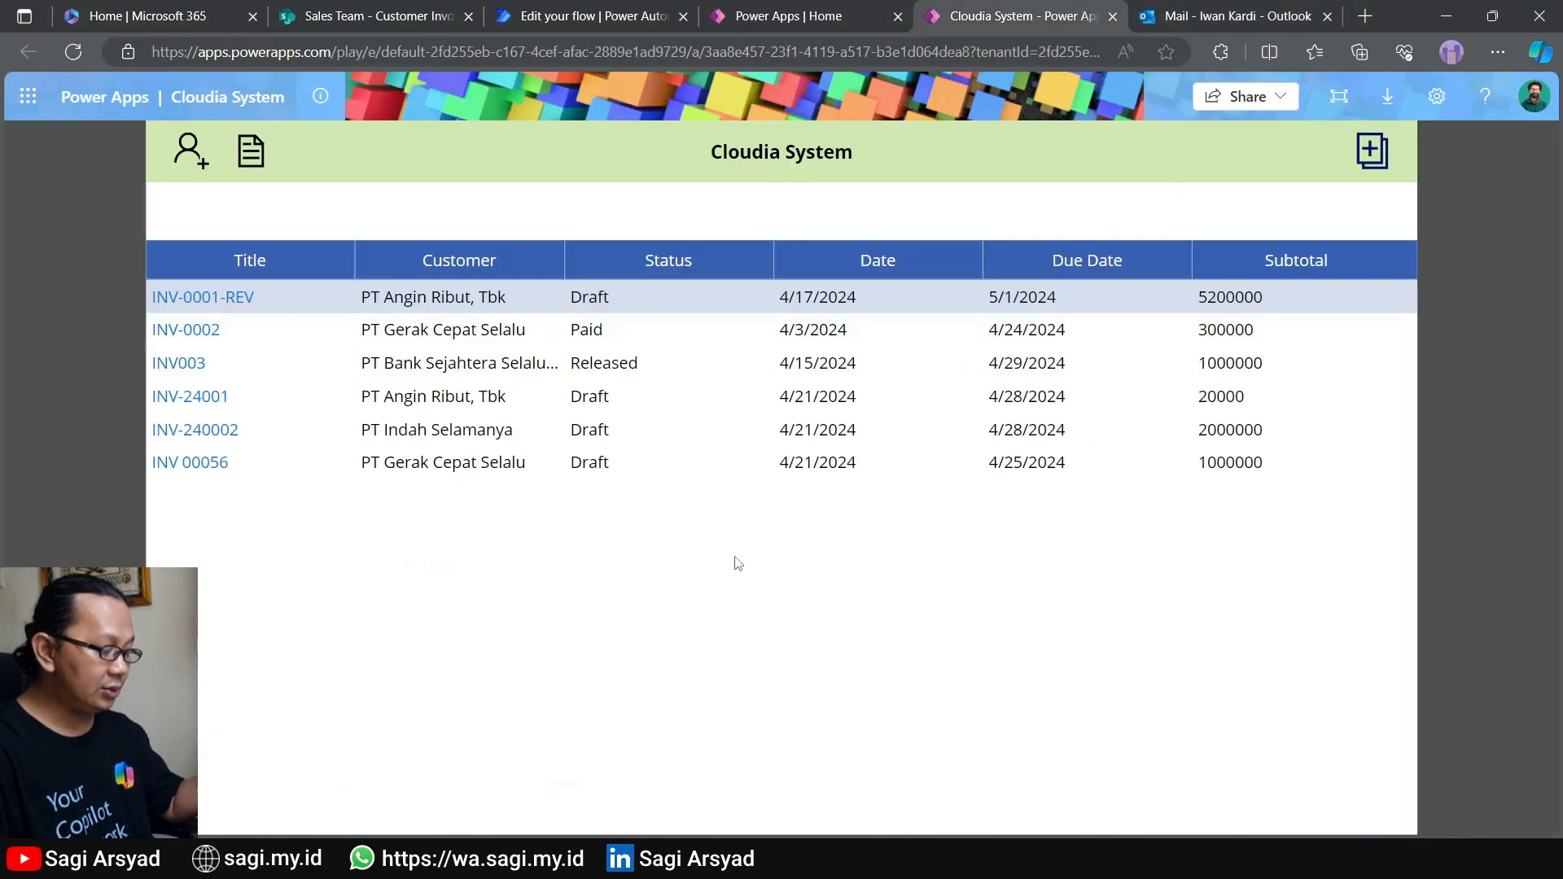
pyautogui.click(525, 465)
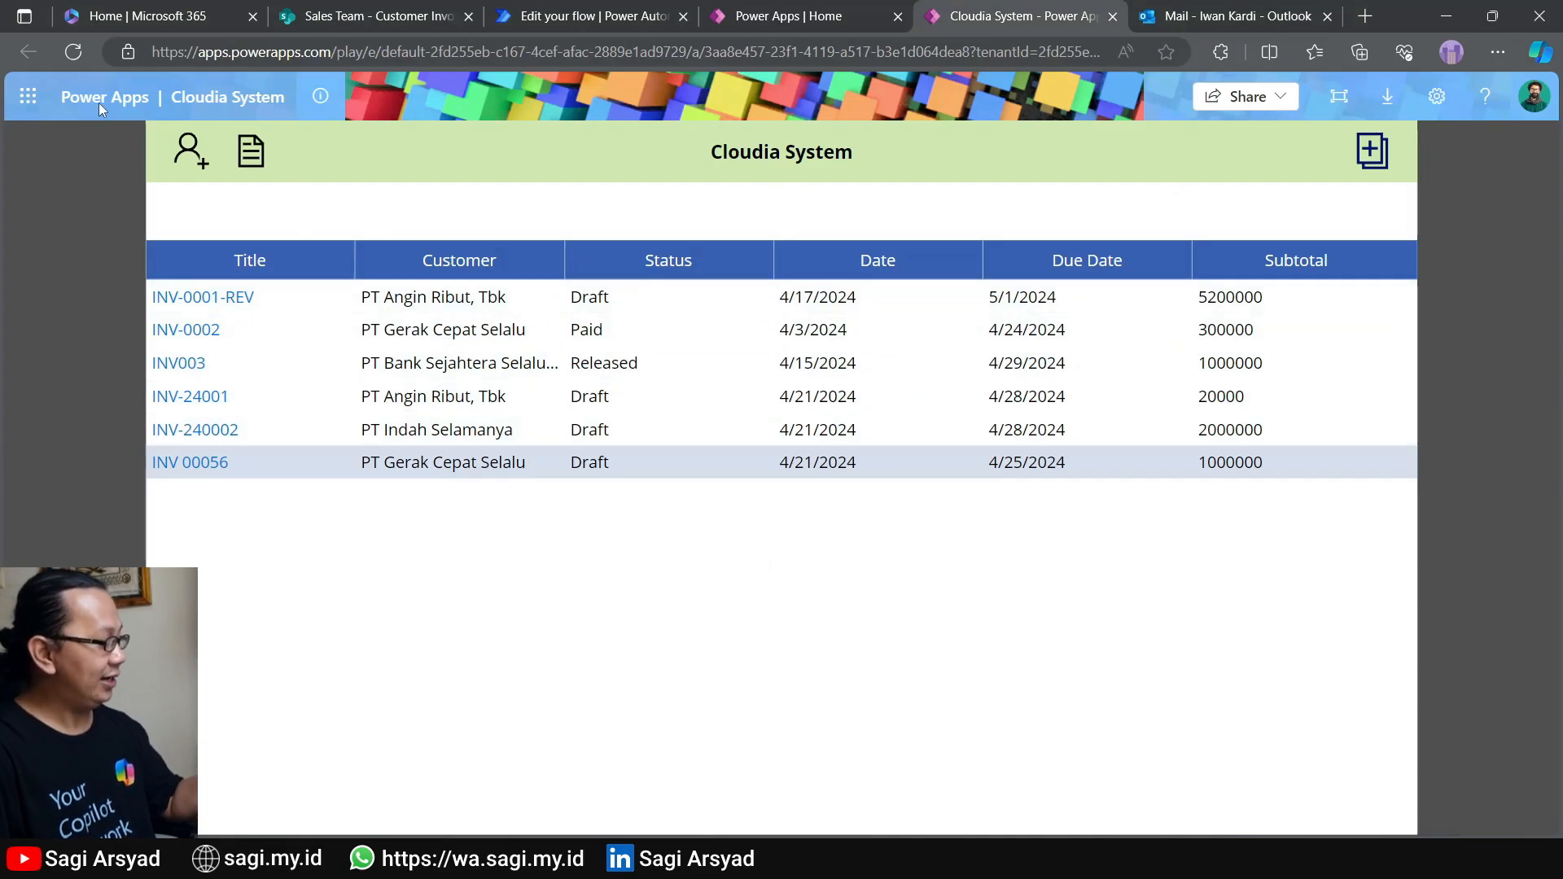
pyautogui.click(74, 52)
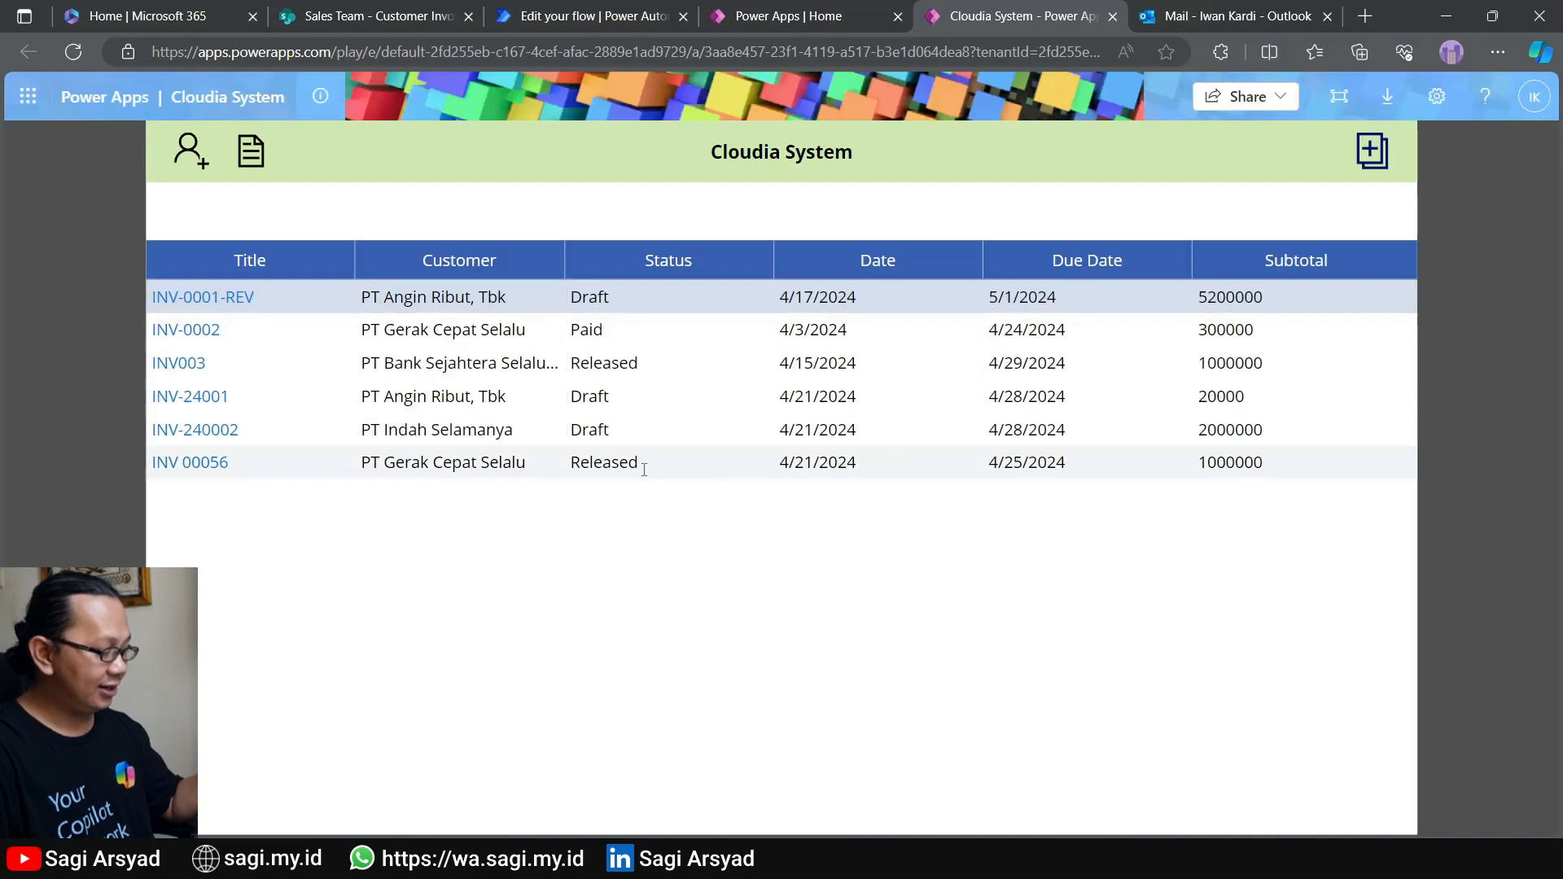
pyautogui.click(593, 468)
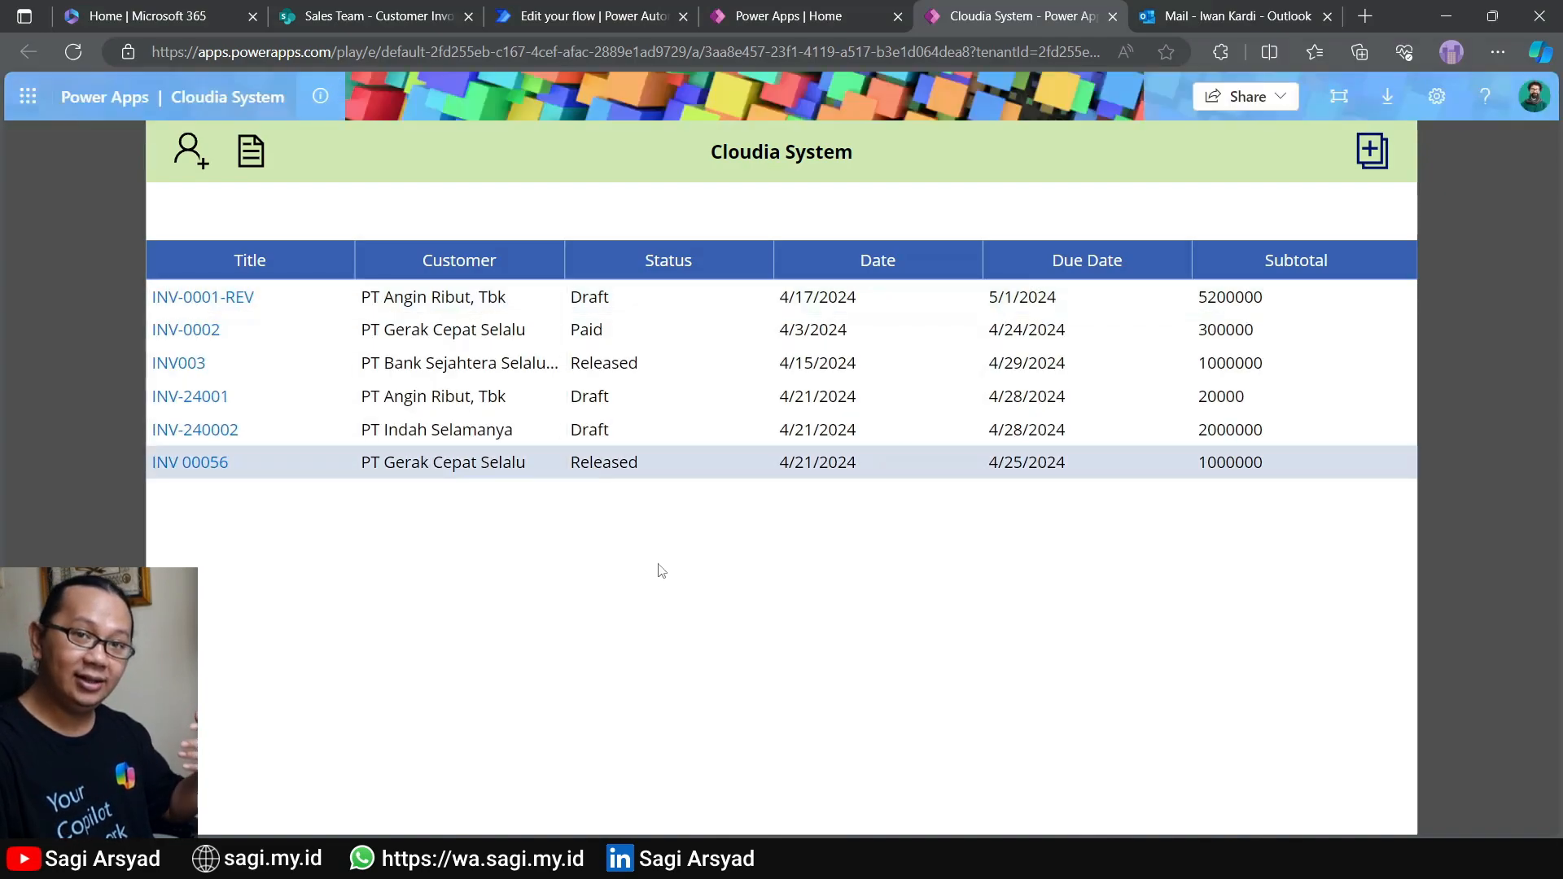